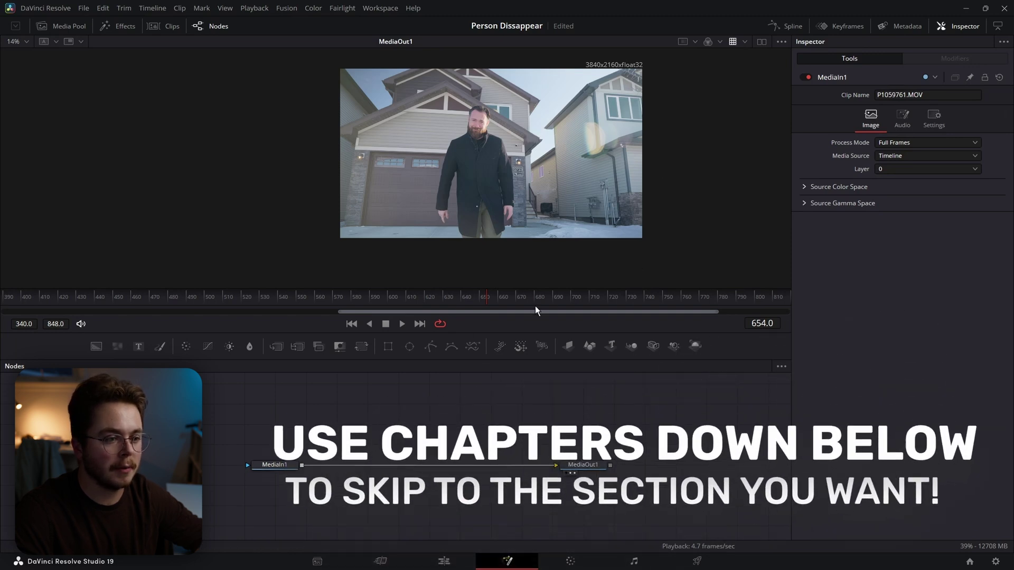
- At clean frame 715, add a Time Stretcher node and feed it from MediaIn1
{"action": "left_click_drag", "start_coordinate": [501, 299], "coordinate": [606, 303]}
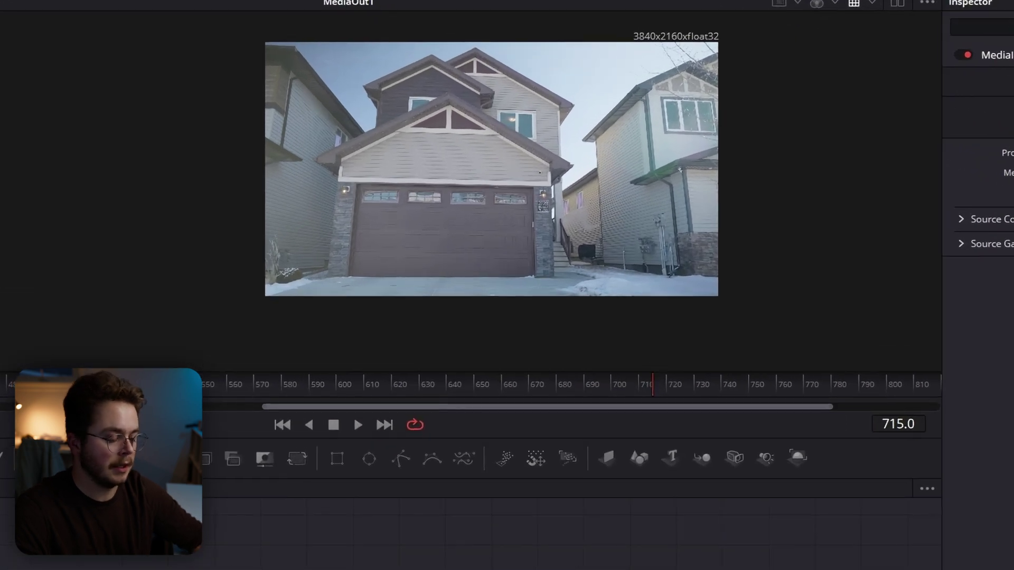
{"action": "key", "text": "shift+space"}
{"action": "type", "text": "time"}
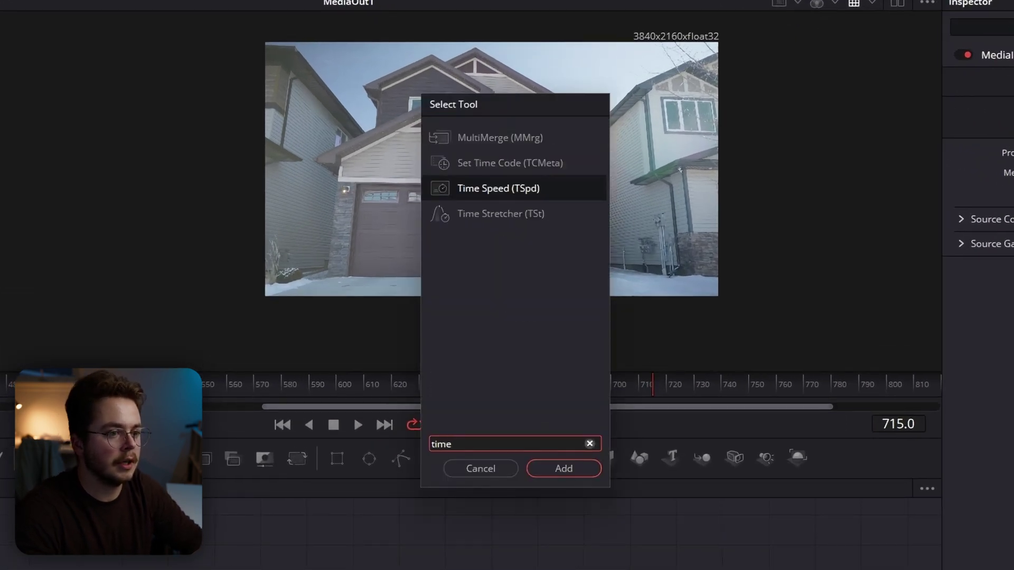
{"action": "key", "text": "Down"}
{"action": "key", "text": "Return"}
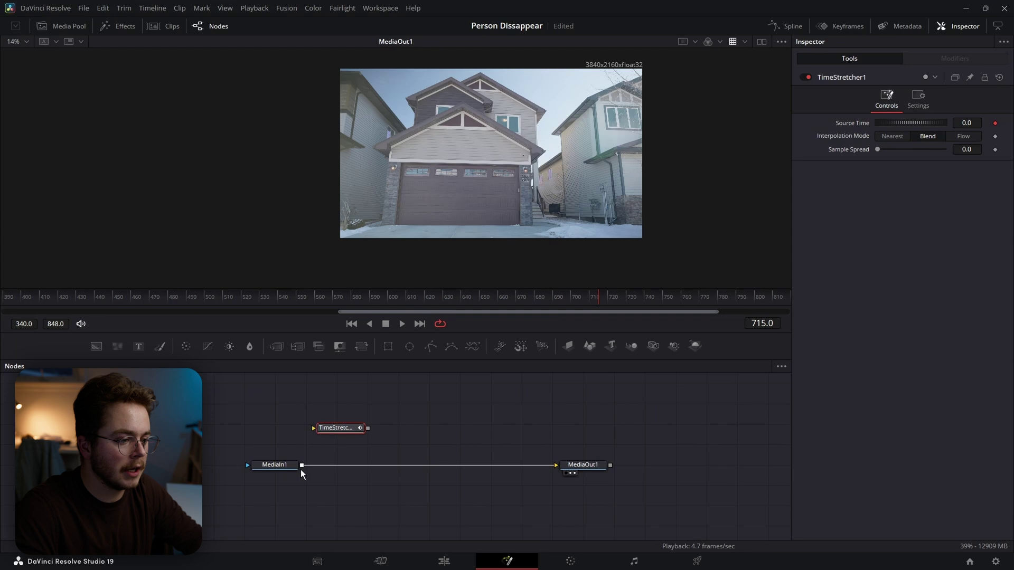
{"action": "left_click_drag", "start_coordinate": [301, 466], "coordinate": [341, 434]}
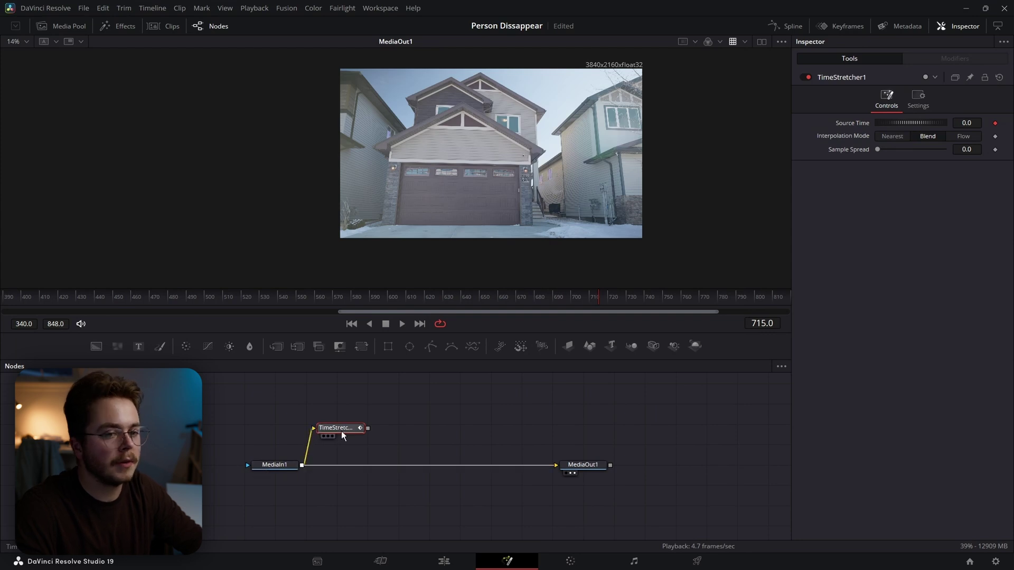
- Set the Time Stretcher's Source Time to 715 and its Sample Spread to 0.5
{"action": "left_click", "coordinate": [966, 123]}
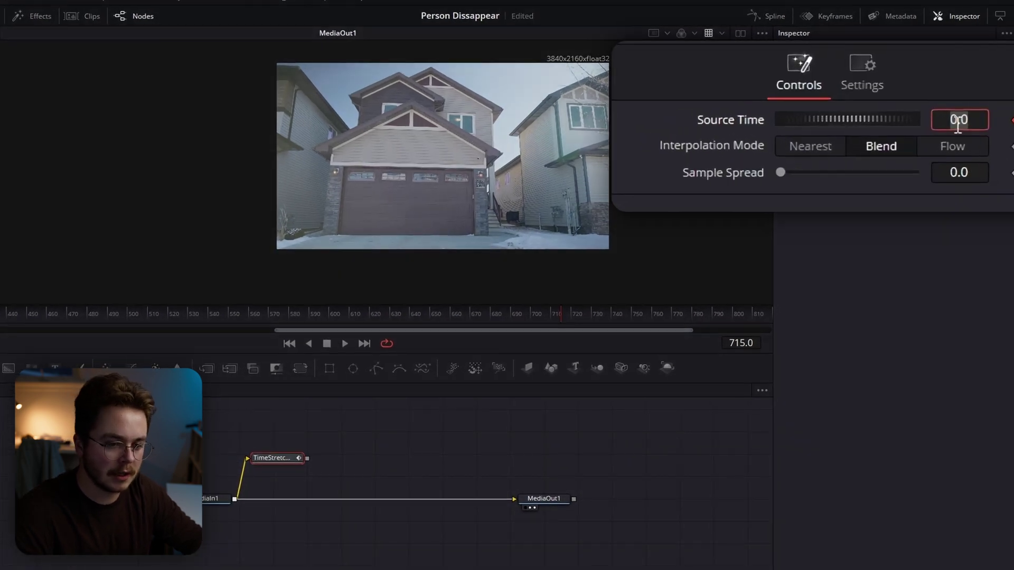
{"action": "key", "text": "Tab"}
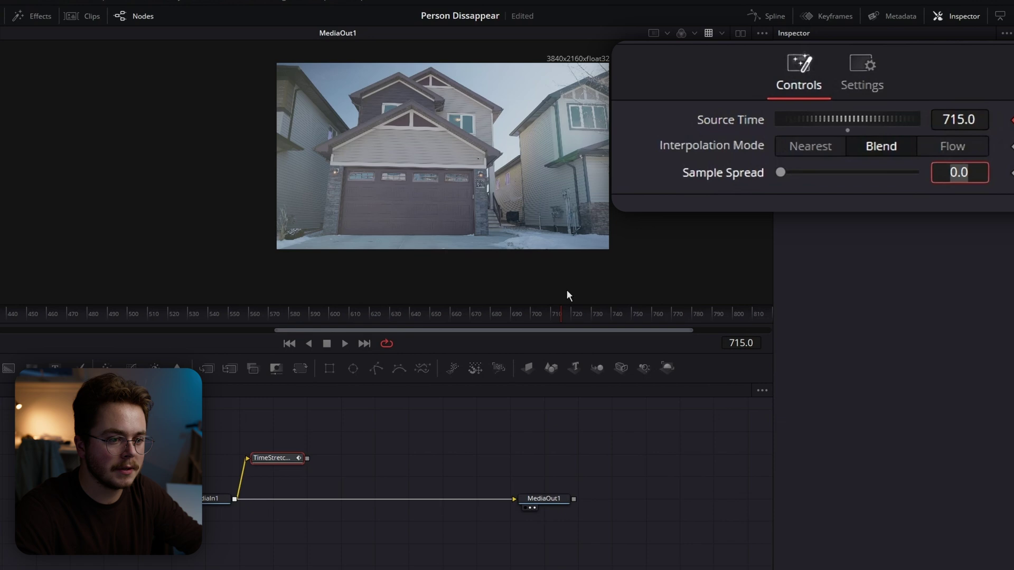
{"action": "type", "text": "0.5"}
{"action": "key", "text": "Return"}
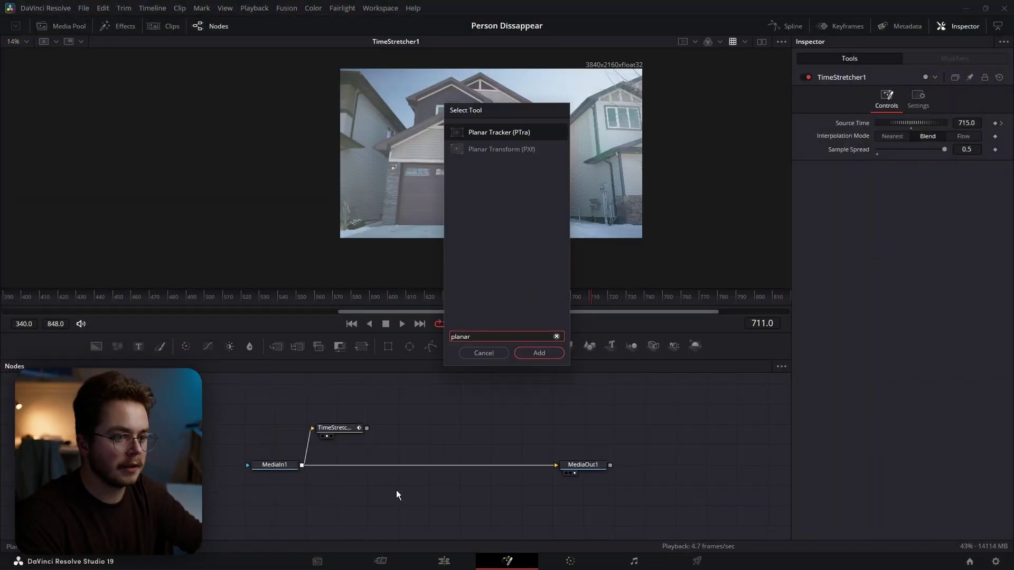
- Insert a Planar Tracker node between MediaIn1 and MediaOut1 and show its output in the viewer
{"action": "key", "text": "Return"}
{"action": "left_click_drag", "start_coordinate": [396, 490], "coordinate": [368, 466]}
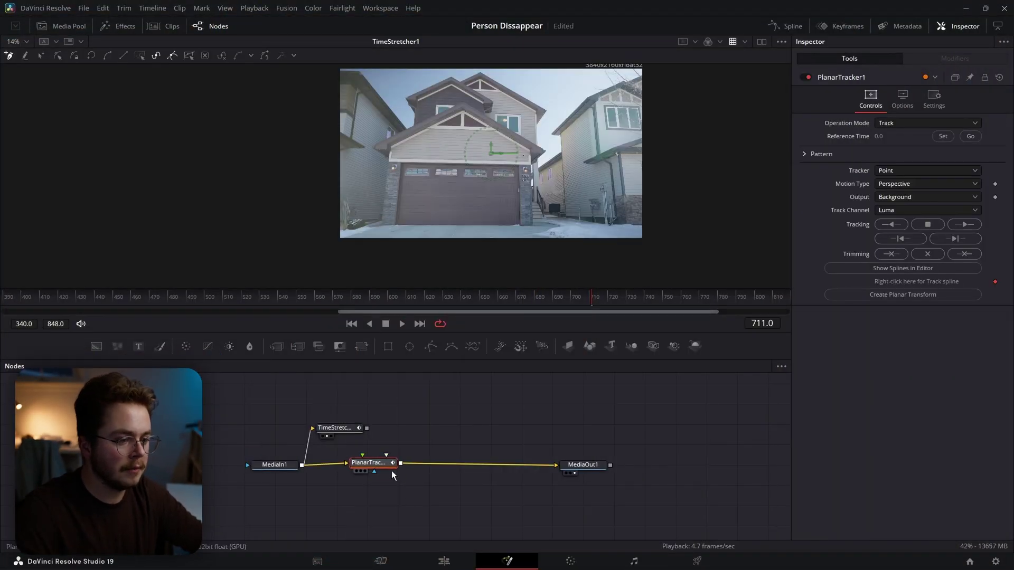
{"action": "key", "text": "1"}
- Move the playhead to frame 662, where the man stands in front of the garage
{"action": "left_click", "coordinate": [537, 301]}
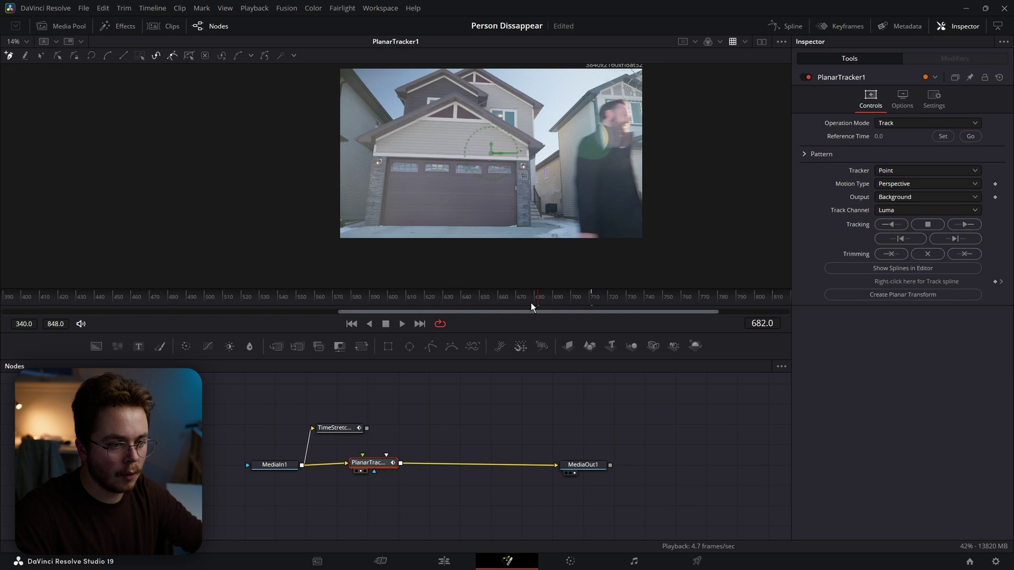
{"action": "left_click", "coordinate": [515, 298]}
{"action": "left_click", "coordinate": [748, 324]}
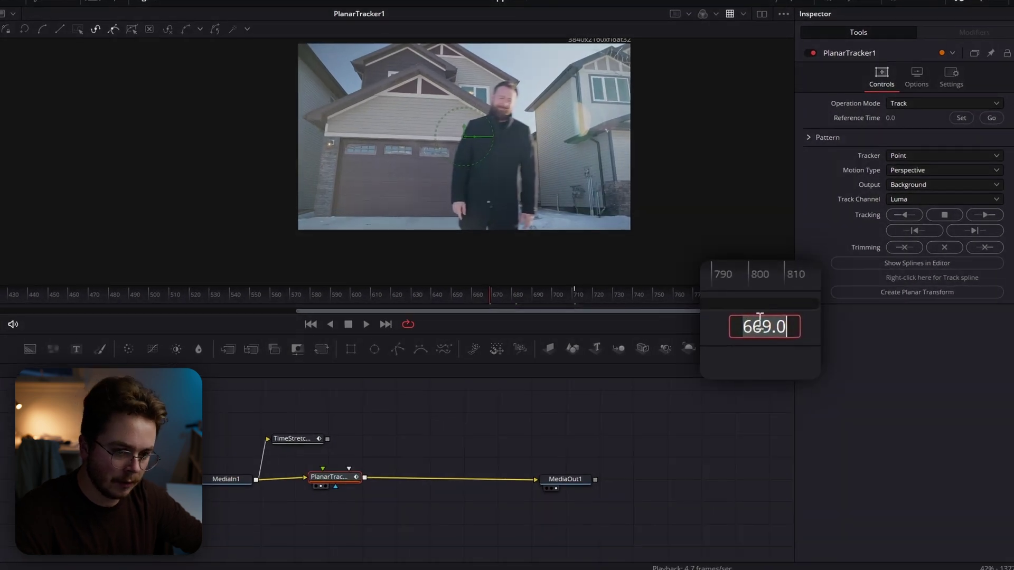
{"action": "type", "text": "66"}
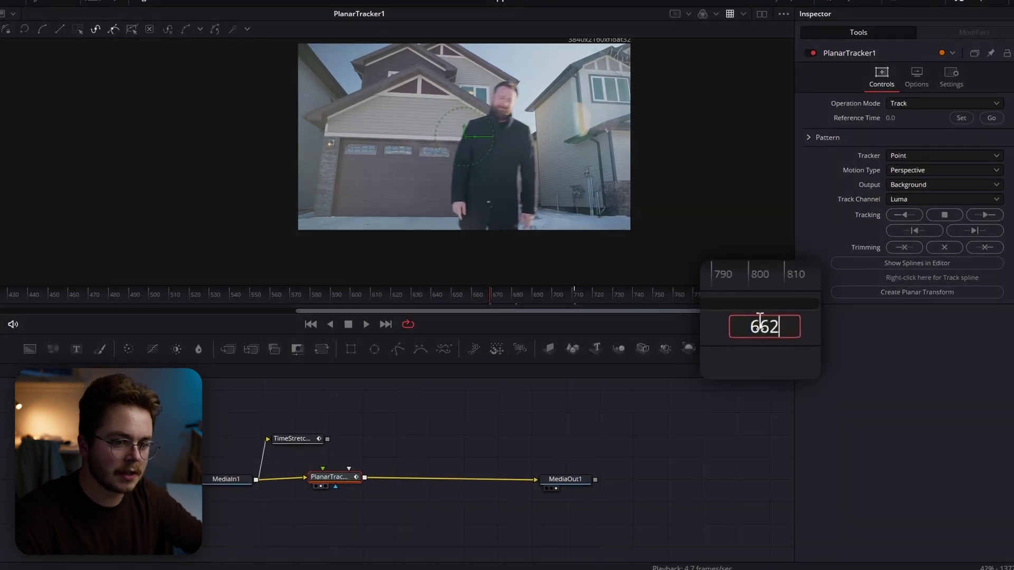
{"action": "type", "text": "2"}
{"action": "key", "text": "Return"}
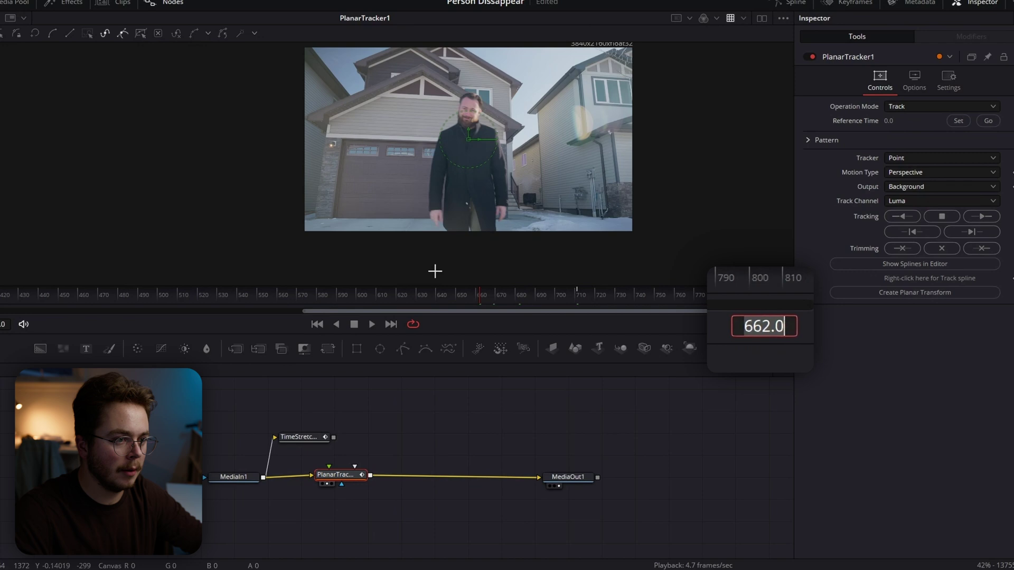
- Draw a closed tracking polygon over the garage door and the gables beside the man, without covering him
{"action": "left_click_drag", "start_coordinate": [417, 144], "coordinate": [443, 155]}
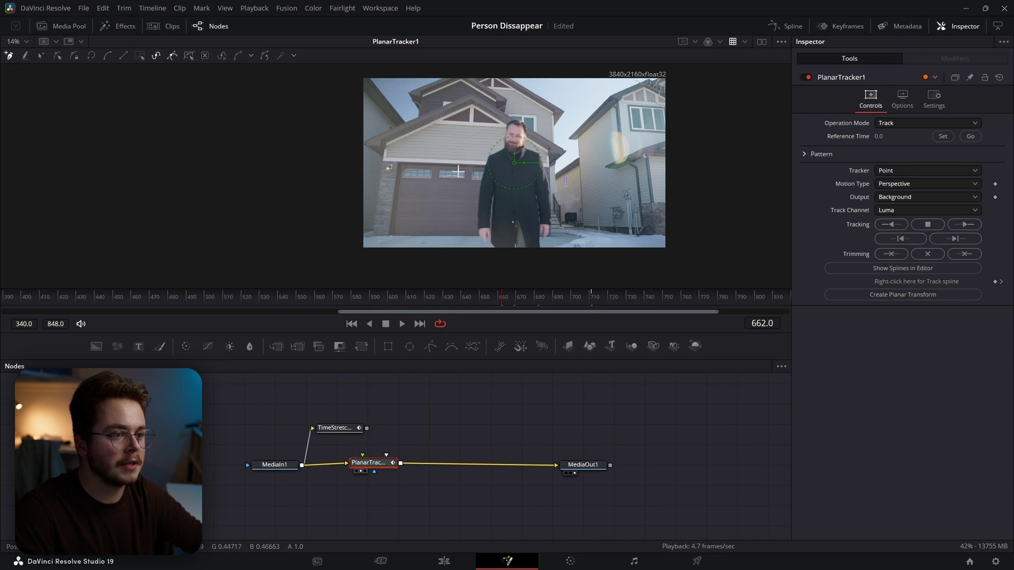
{"action": "left_click", "coordinate": [385, 226]}
{"action": "left_click", "coordinate": [436, 227]}
{"action": "left_click", "coordinate": [462, 227]}
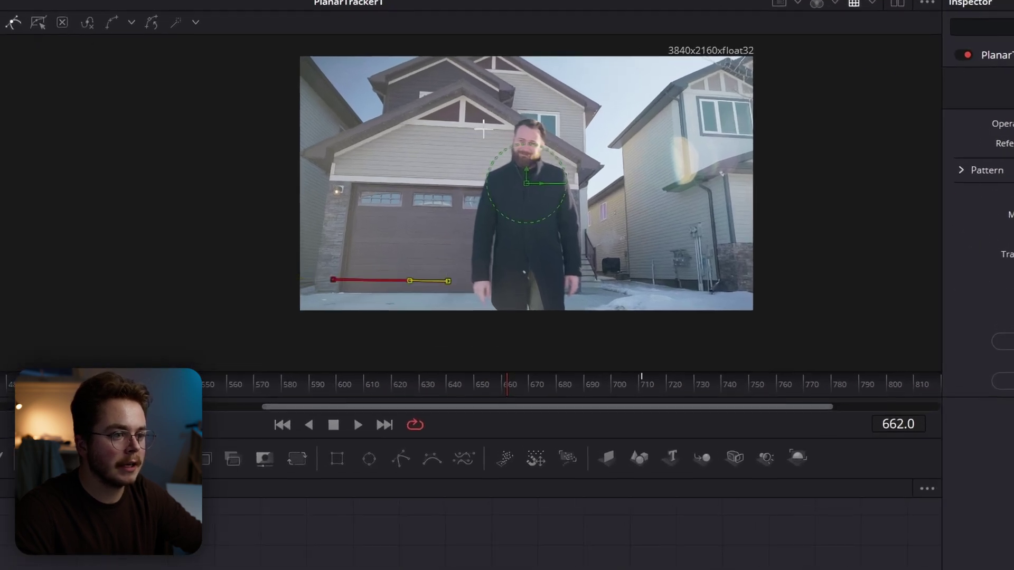
{"action": "left_click", "coordinate": [483, 128]}
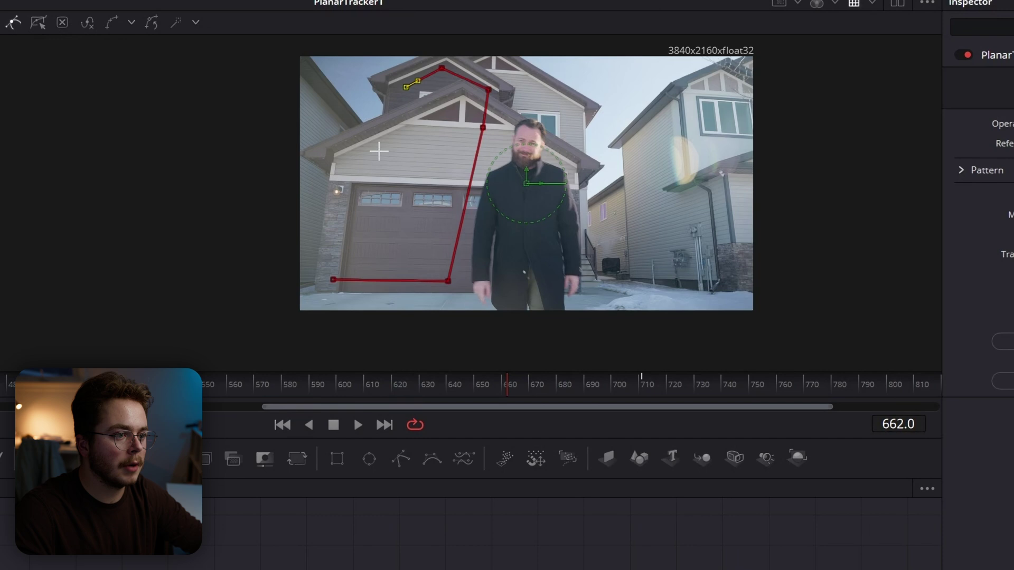
{"action": "left_click", "coordinate": [378, 151]}
{"action": "left_click", "coordinate": [342, 239]}
{"action": "left_click", "coordinate": [333, 280]}
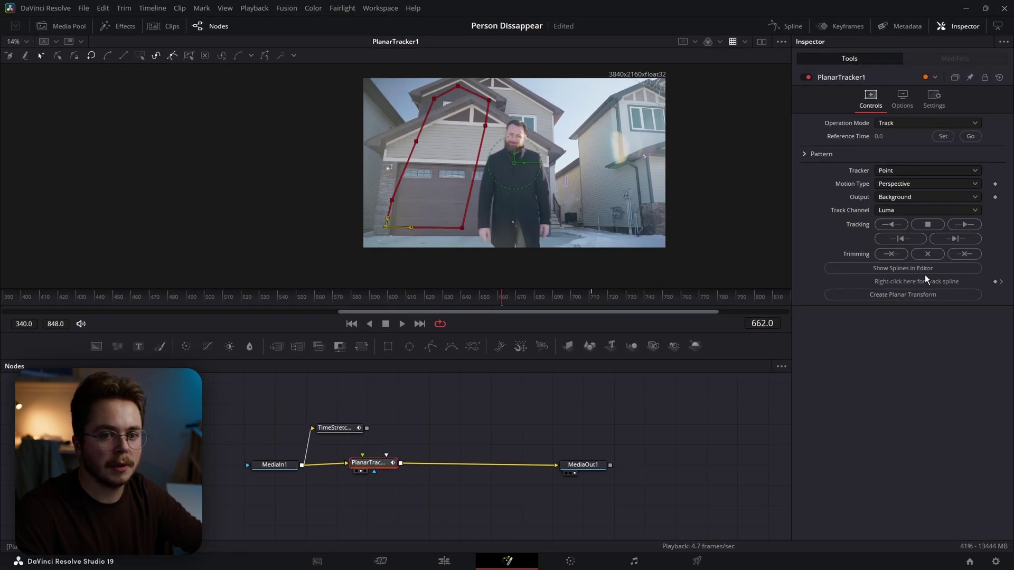
- Set the tracker's reference time to frame 662, track the outlined pattern forward to frame 732, and review the track
{"action": "left_click", "coordinate": [940, 137]}
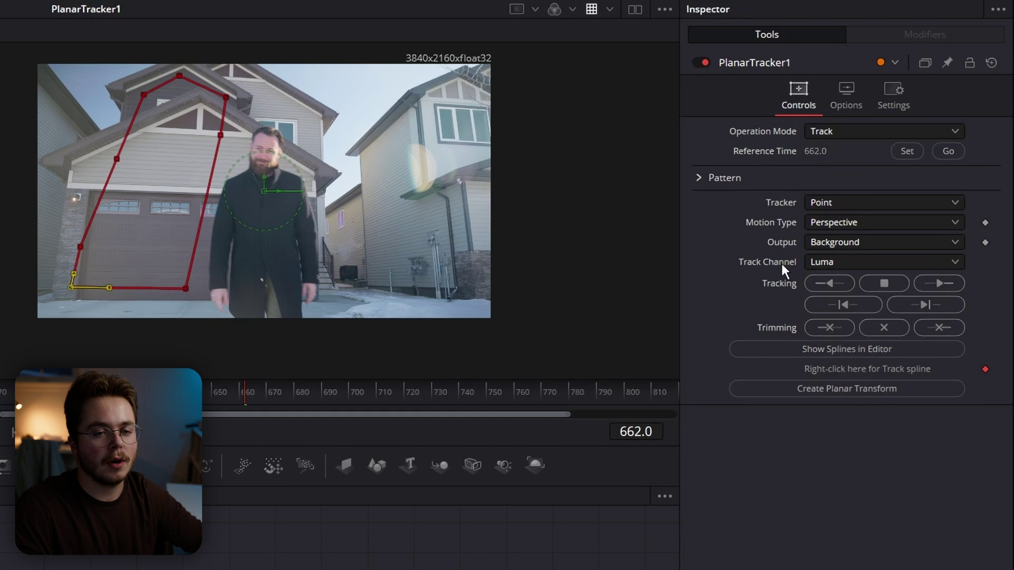
{"action": "left_click", "coordinate": [932, 283]}
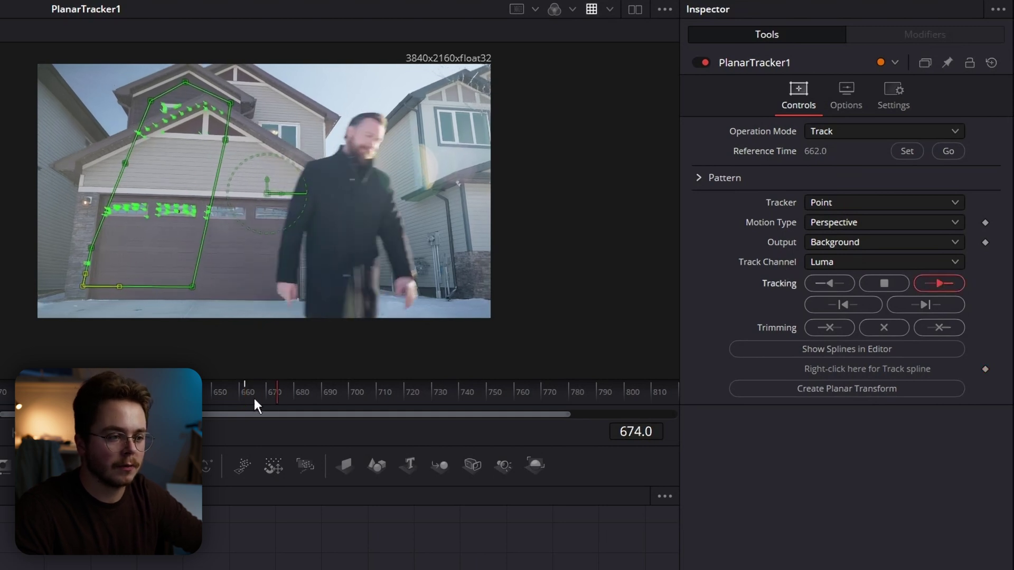
{"action": "left_click", "coordinate": [889, 279]}
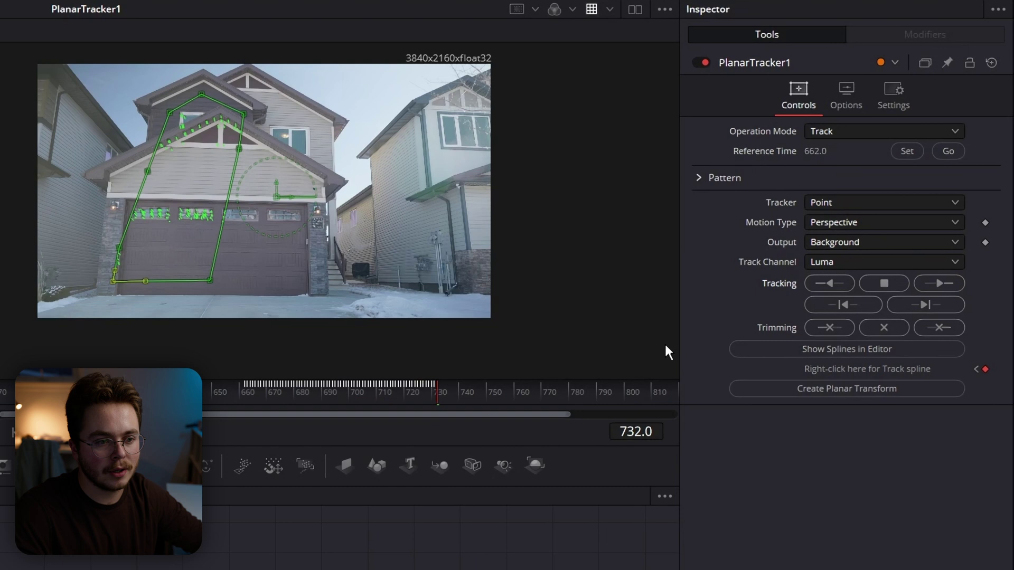
{"action": "left_click_drag", "start_coordinate": [413, 392], "coordinate": [350, 395]}
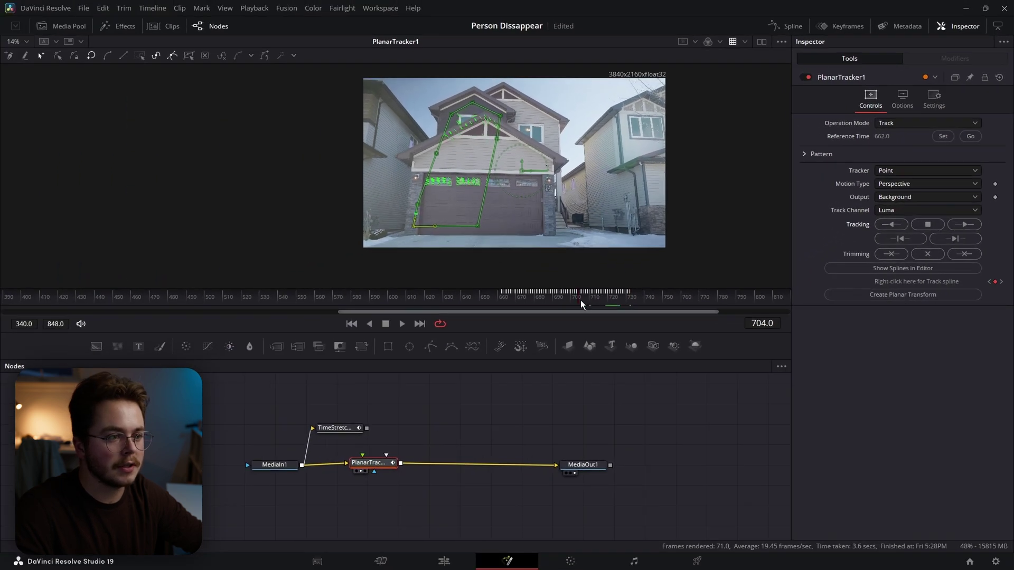
{"action": "left_click_drag", "start_coordinate": [572, 298], "coordinate": [547, 299]}
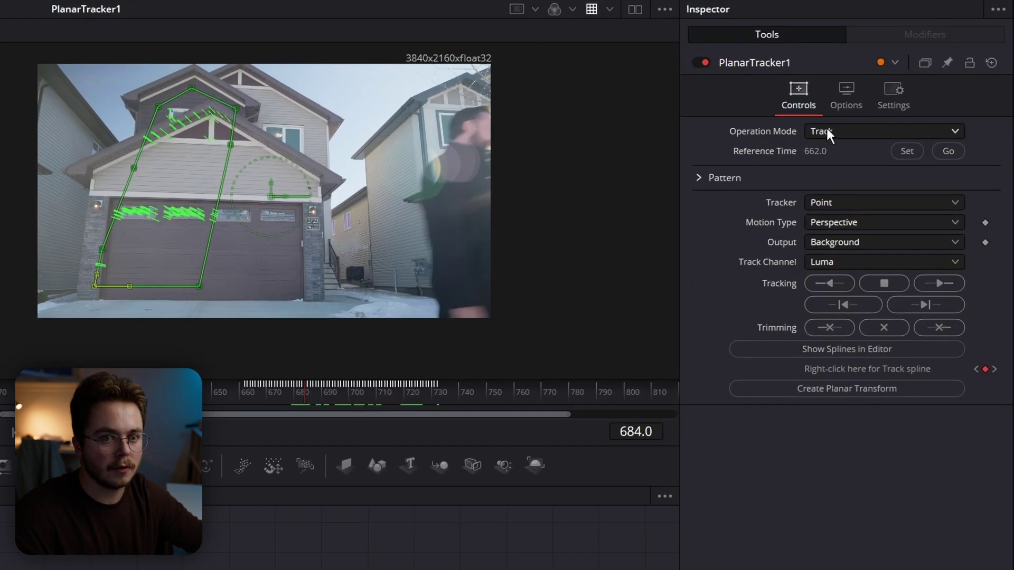
- Set the Planar Tracker's Operation Mode to Corner Pin and connect the Time Stretcher to its corner pin input
{"action": "left_click", "coordinate": [888, 122]}
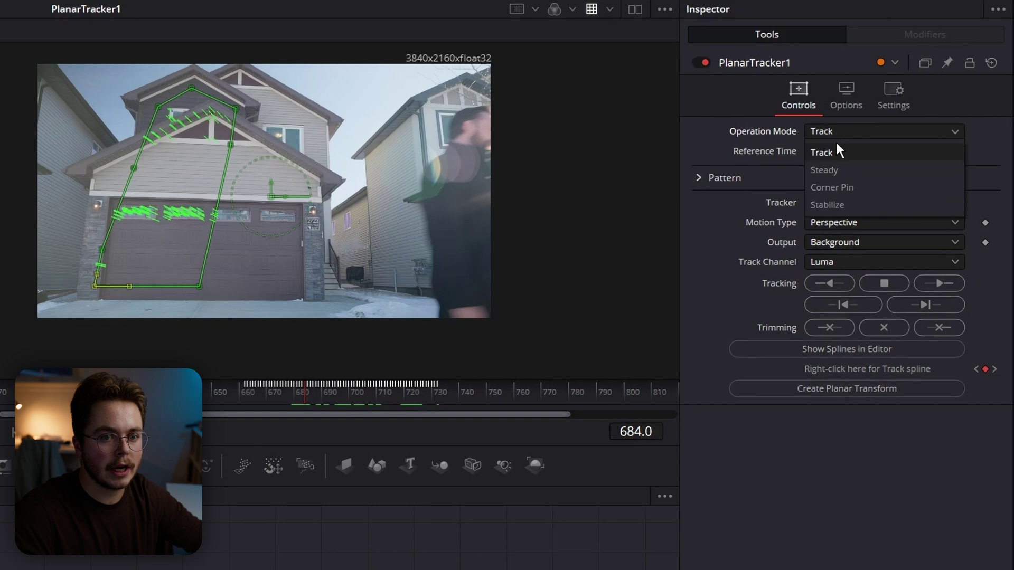
{"action": "left_click", "coordinate": [852, 187]}
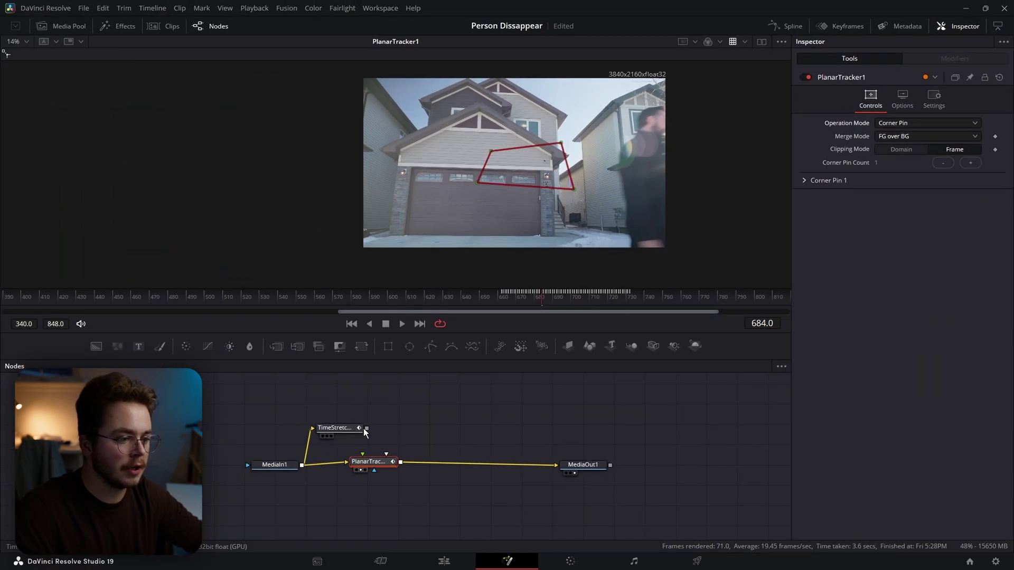
{"action": "left_click_drag", "start_coordinate": [364, 428], "coordinate": [362, 454]}
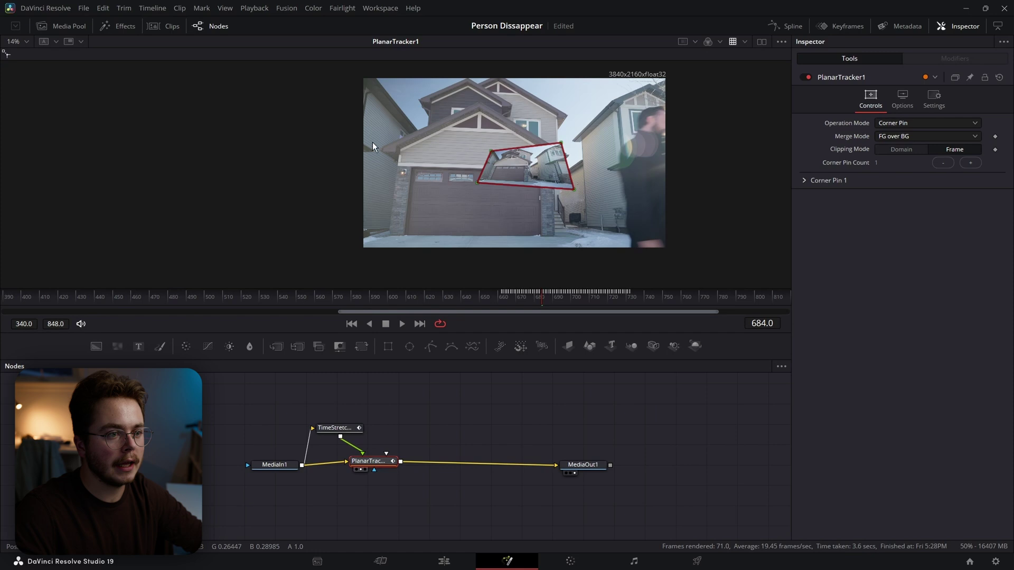
- Show the Corner Pin 1 settings and align the pinned image's corners with the corners of the full frame at frame 715
{"action": "left_click_drag", "start_coordinate": [541, 301], "coordinate": [577, 302]}
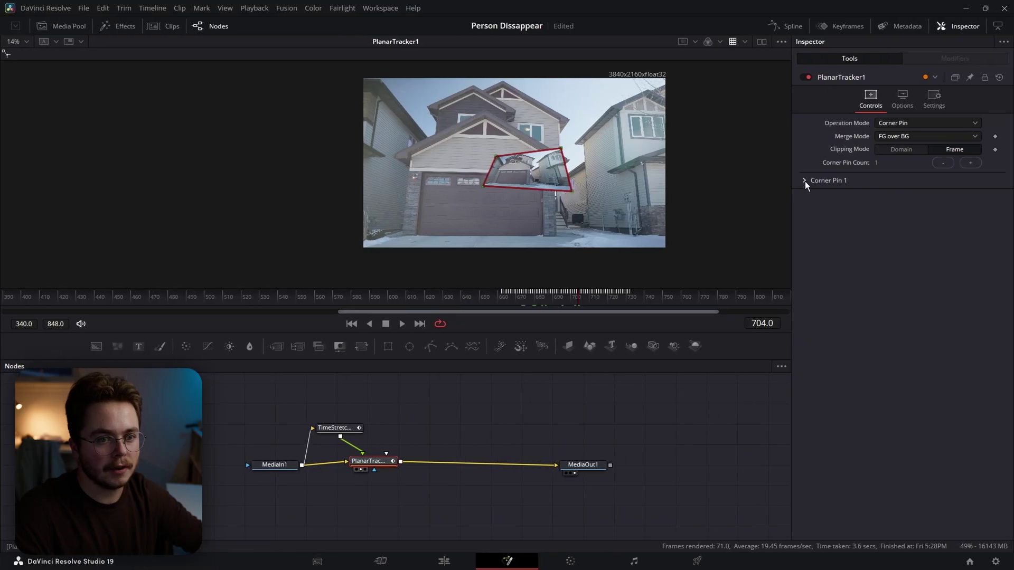
{"action": "left_click", "coordinate": [804, 181]}
{"action": "left_click_drag", "start_coordinate": [582, 297], "coordinate": [596, 300]}
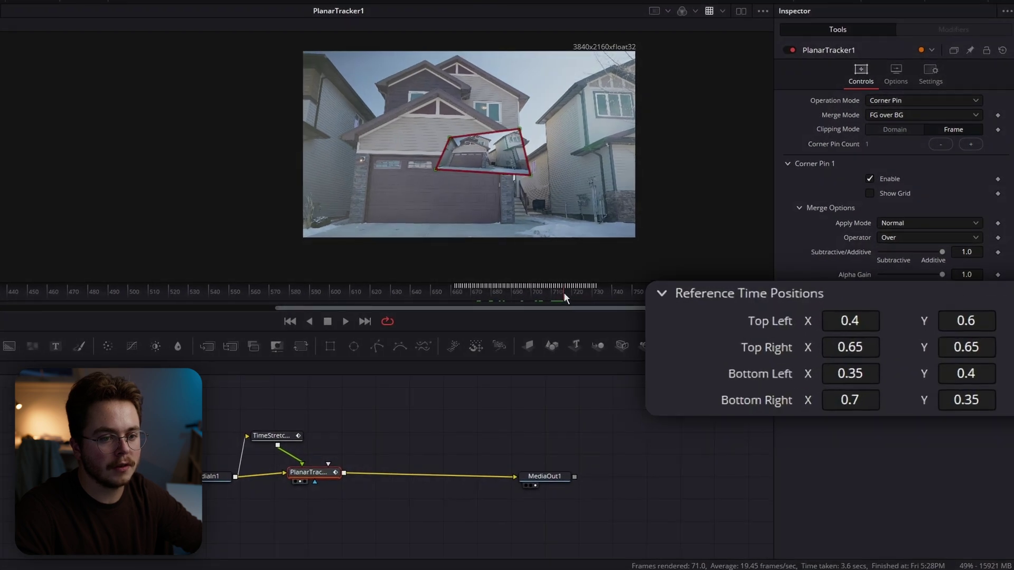
{"action": "scroll", "coordinate": [352, 103], "scroll_direction": "up", "scroll_amount": 1}
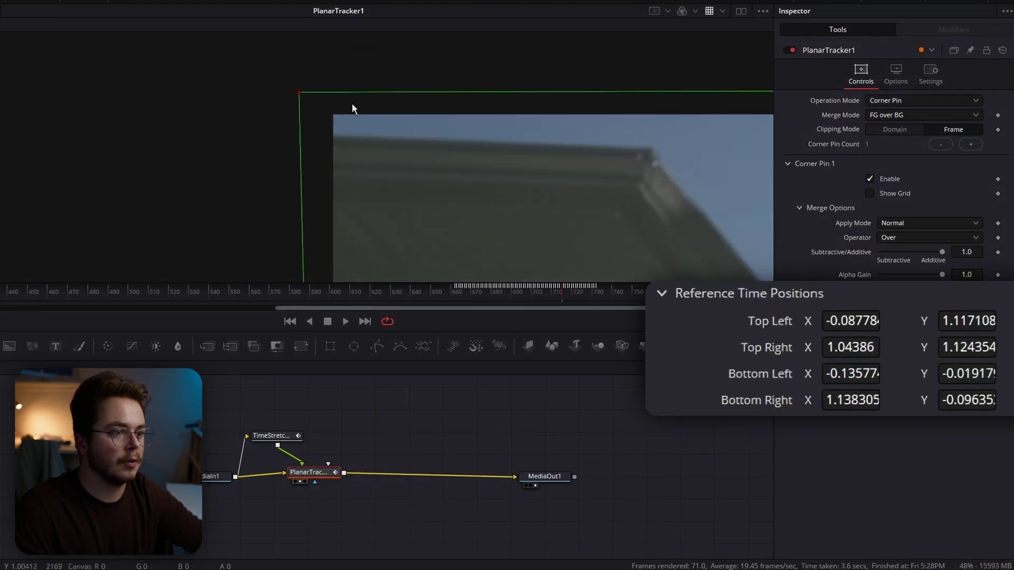
{"action": "scroll", "coordinate": [309, 101], "scroll_direction": "up", "scroll_amount": 4}
{"action": "left_click_drag", "start_coordinate": [228, 40], "coordinate": [420, 169]}
{"action": "scroll", "coordinate": [468, 180], "scroll_direction": "down", "scroll_amount": 6}
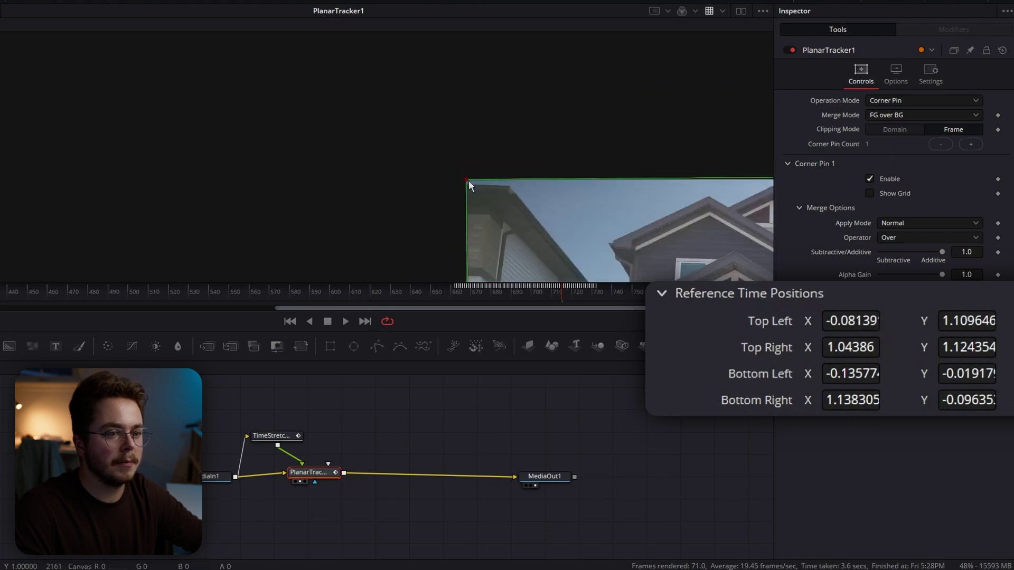
{"action": "left_click_drag", "start_coordinate": [715, 191], "coordinate": [508, 214]}
{"action": "scroll", "coordinate": [508, 210], "scroll_direction": "up", "scroll_amount": 4}
{"action": "scroll", "coordinate": [480, 227], "scroll_direction": "up", "scroll_amount": 7}
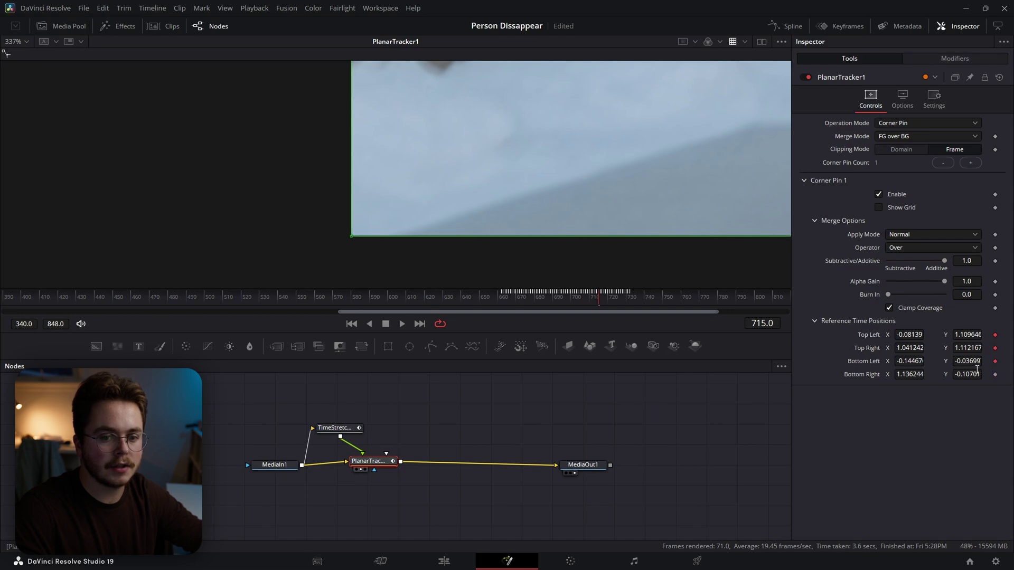
- Keyframe the remaining corner position and the enabled corner pin at frame 715, and disable the corner pin at frame 716
{"action": "left_click", "coordinate": [995, 374]}
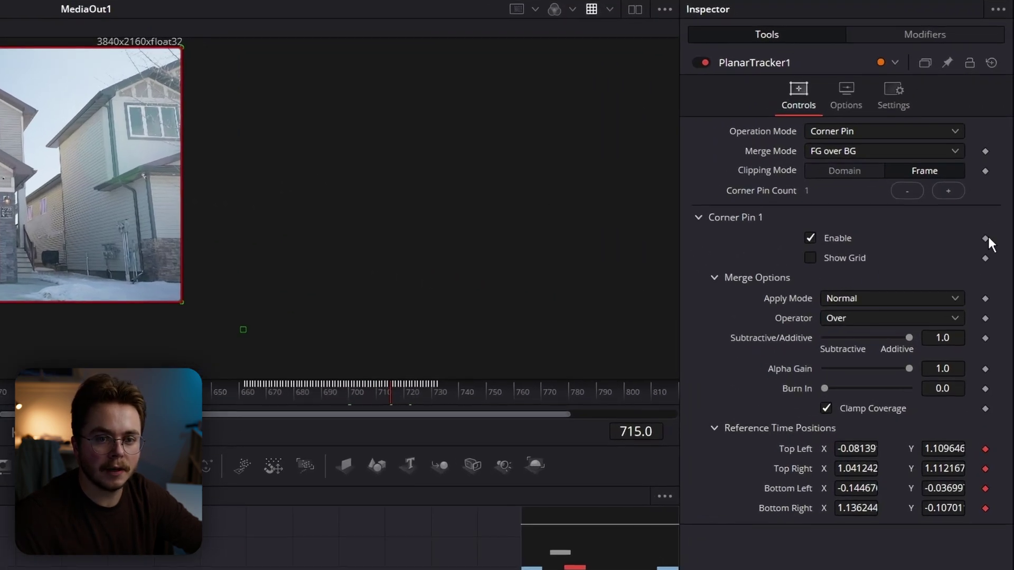
{"action": "left_click", "coordinate": [985, 238]}
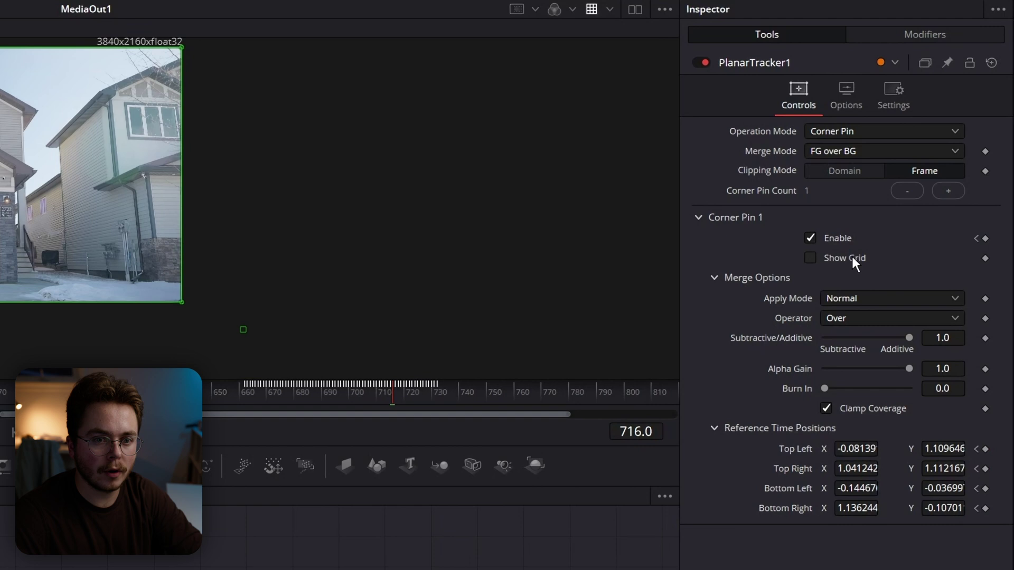
{"action": "left_click", "coordinate": [810, 238]}
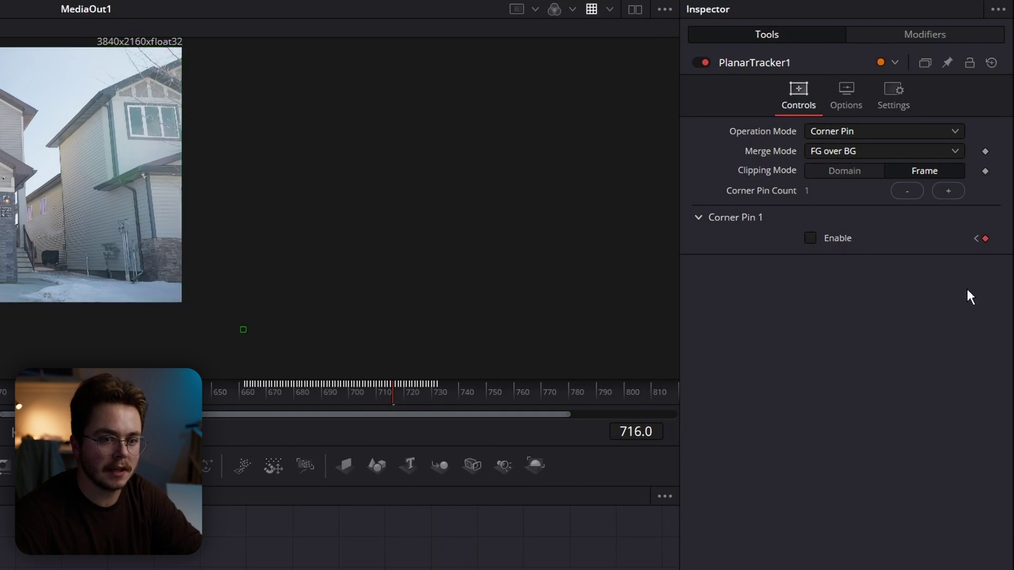
- Keyframe the corner pin as enabled at frame 662 and disabled at frame 661
{"action": "left_click", "coordinate": [646, 429]}
{"action": "type", "text": "662"}
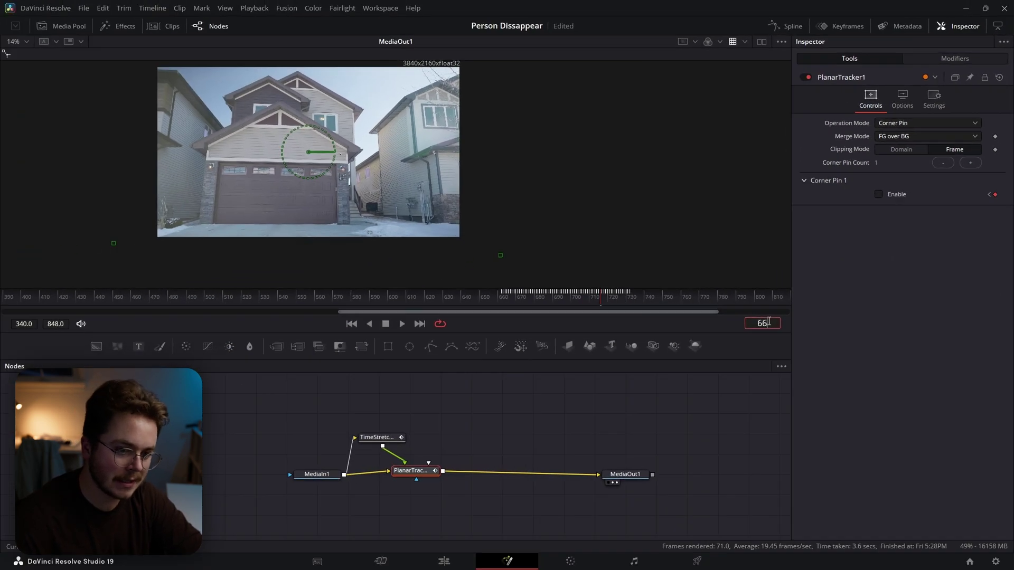
{"action": "key", "text": "Return"}
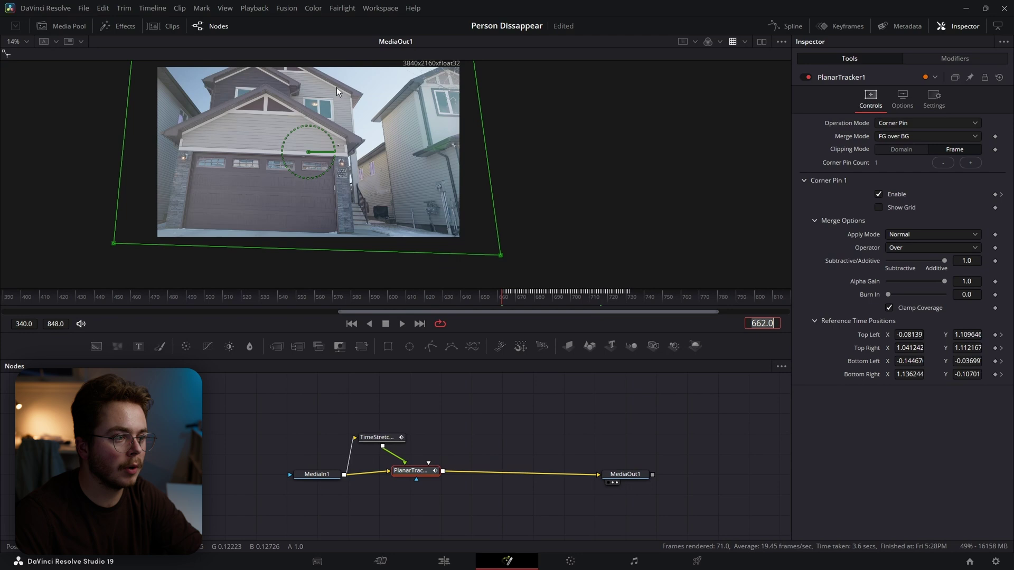
{"action": "left_click_drag", "start_coordinate": [262, 175], "coordinate": [326, 199]}
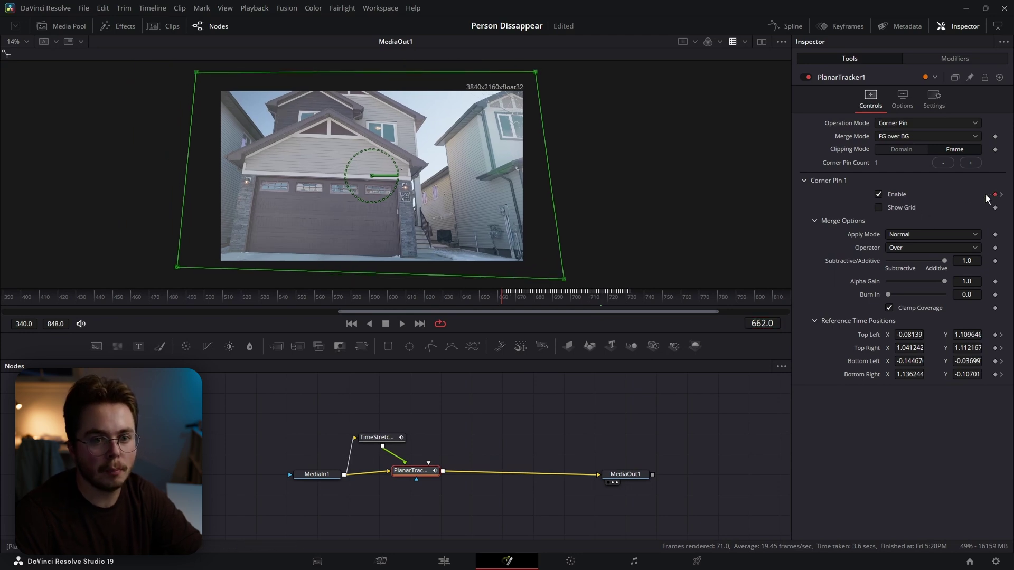
{"action": "left_click", "coordinate": [878, 193]}
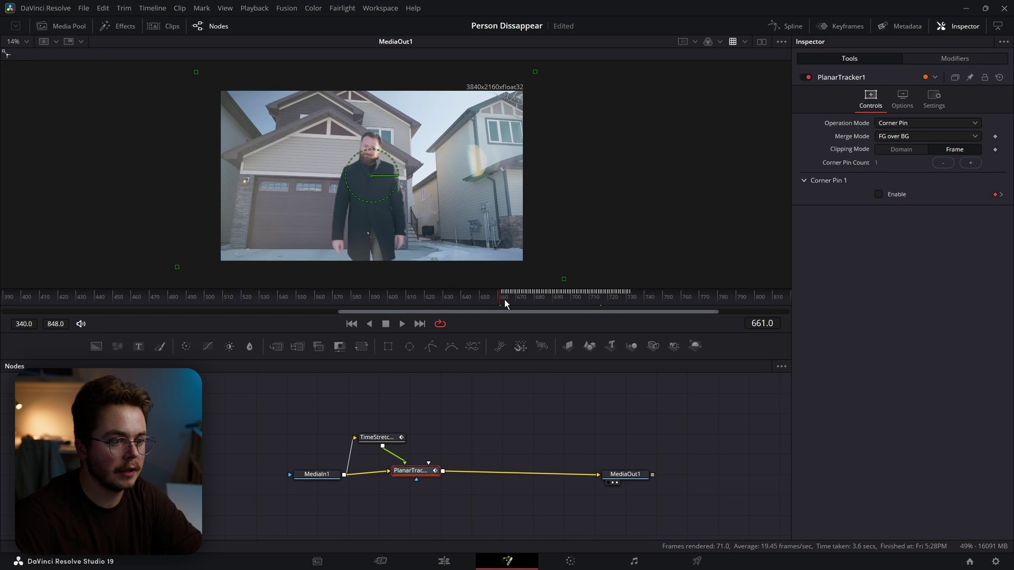
- Step back and forth through frames 658 to 664 to examine where the man disappears behind the pinned frame
{"action": "key", "text": "ctrl+z"}
{"action": "key", "text": "ctrl+shift+z"}
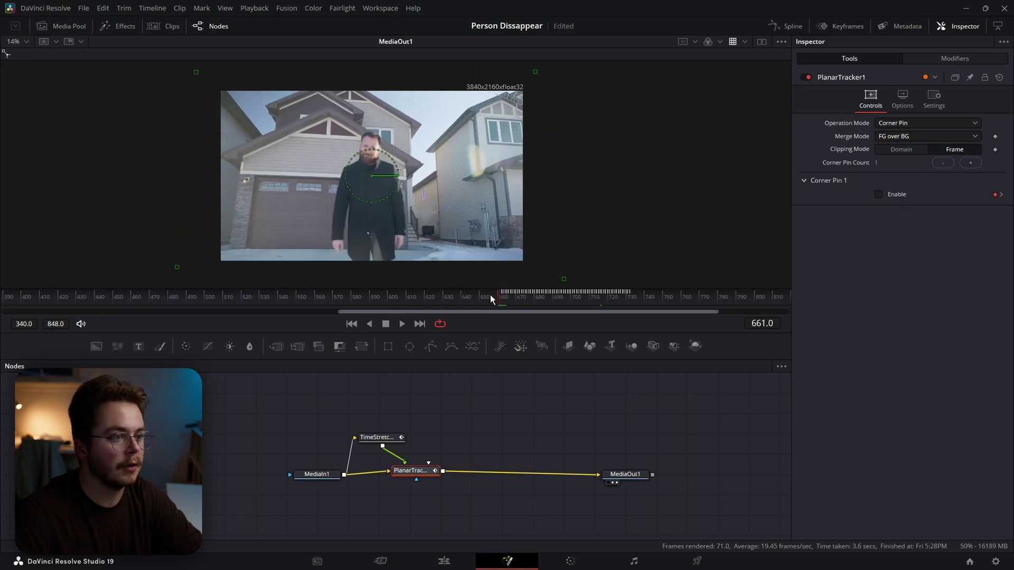
{"action": "key", "text": "Right"}
{"action": "key", "text": "Right"}
{"action": "key", "text": "Right"}
{"action": "key", "text": "Left"}
{"action": "key", "text": "Left"}
{"action": "key", "text": "Left"}
{"action": "key", "text": "Right"}
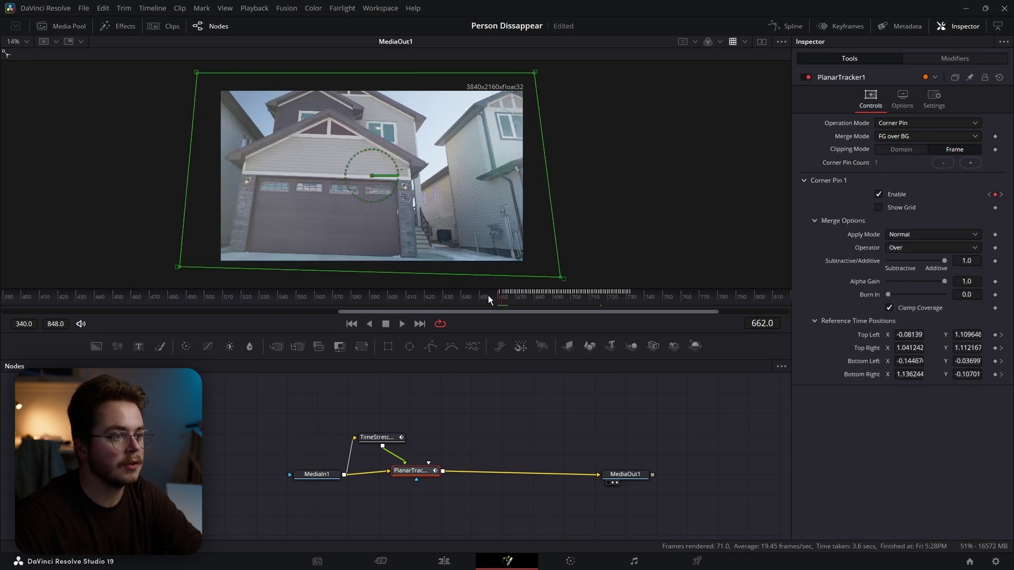
{"action": "key", "text": "Left"}
{"action": "key", "text": "Left"}
{"action": "key", "text": "Left"}
{"action": "key", "text": "Left"}
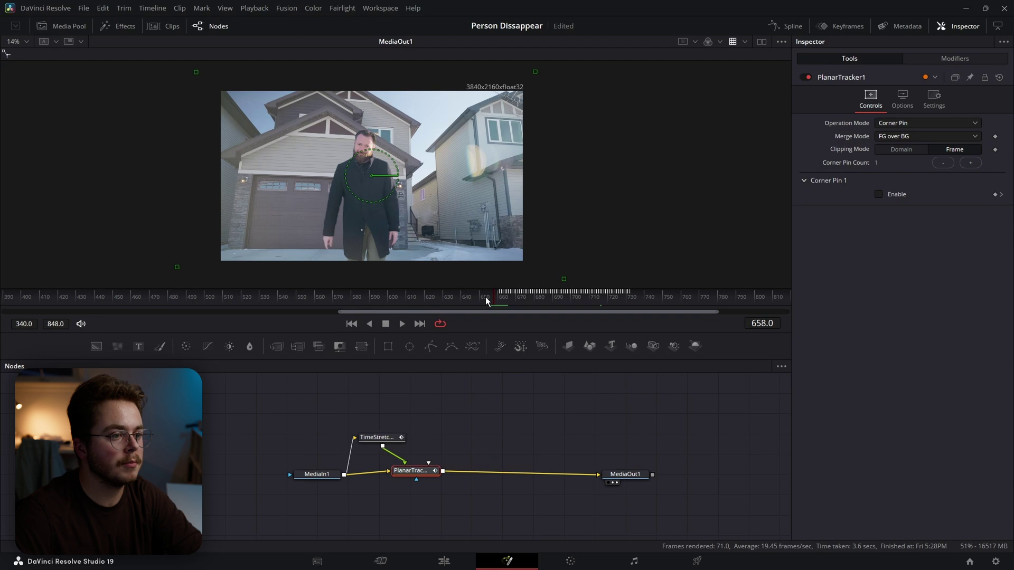
{"action": "key", "text": "Right"}
{"action": "key", "text": "Right"}
{"action": "key", "text": "Right"}
{"action": "key", "text": "Right"}
{"action": "key", "text": "Right"}
{"action": "key", "text": "Right"}
{"action": "key", "text": "Right"}
{"action": "key", "text": "Right"}
{"action": "key", "text": "Right"}
{"action": "key", "text": "Right"}
{"action": "key", "text": "Right"}
{"action": "key", "text": "Right"}
{"action": "key", "text": "Right"}
{"action": "key", "text": "Right"}
{"action": "key", "text": "Right"}
{"action": "key", "text": "Right"}
{"action": "key", "text": "Right"}
{"action": "key", "text": "Right"}
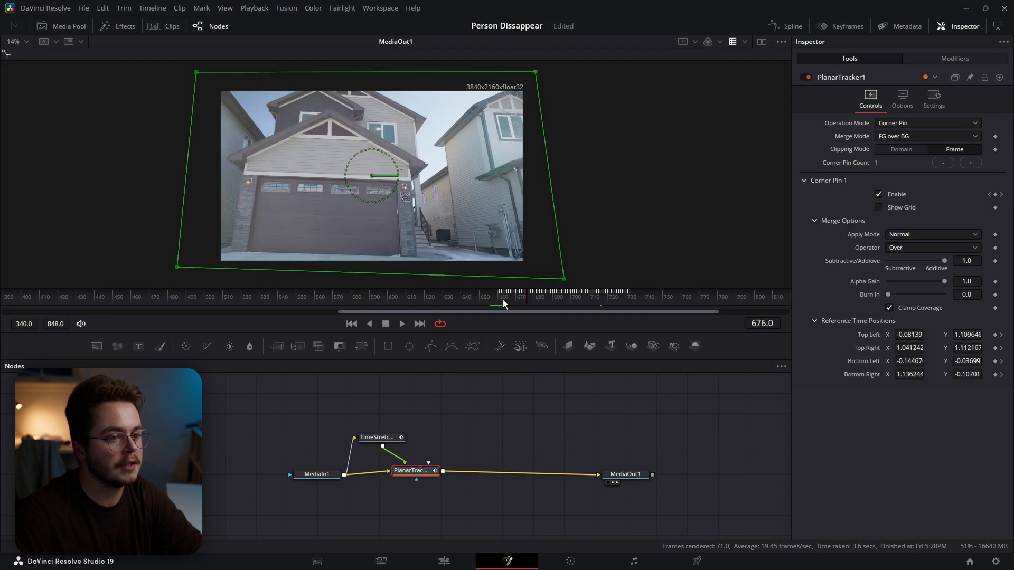
- Step forward from frame 676 past frame 716 to examine the pinned frame's movement and the switch back to the original footage
{"action": "key", "text": "Right"}
{"action": "key", "text": "Right"}
{"action": "key", "text": "Right"}
{"action": "key", "text": "Right"}
{"action": "key", "text": "Right"}
{"action": "key", "text": "Right"}
{"action": "key", "text": "Right"}
{"action": "key", "text": "Right"}
{"action": "key", "text": "Right"}
{"action": "key", "text": "Right"}
{"action": "key", "text": "Right"}
{"action": "key", "text": "Right"}
{"action": "key", "text": "Right"}
{"action": "key", "text": "Right"}
{"action": "key", "text": "Right"}
{"action": "key", "text": "Right"}
{"action": "key", "text": "Right"}
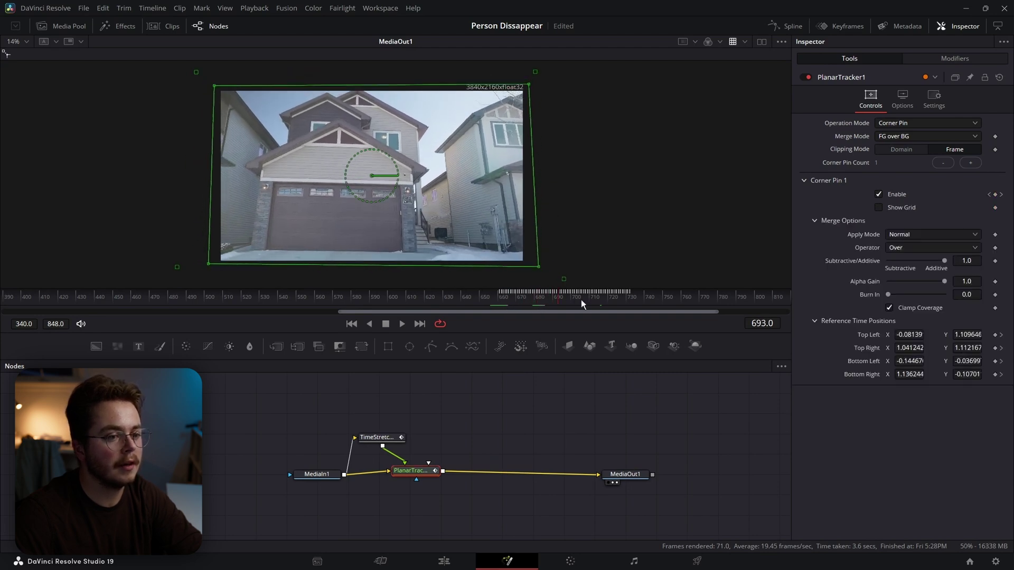
{"action": "key", "text": "Right"}
{"action": "key", "text": "Right"}
{"action": "key", "text": "Right"}
{"action": "key", "text": "Right"}
{"action": "key", "text": "Right"}
{"action": "key", "text": "Right"}
{"action": "key", "text": "Right"}
{"action": "key", "text": "Right"}
{"action": "key", "text": "Right"}
{"action": "key", "text": "Right"}
{"action": "key", "text": "Right"}
{"action": "key", "text": "Right"}
{"action": "key", "text": "Right"}
{"action": "key", "text": "Right"}
{"action": "key", "text": "Right"}
{"action": "key", "text": "Right"}
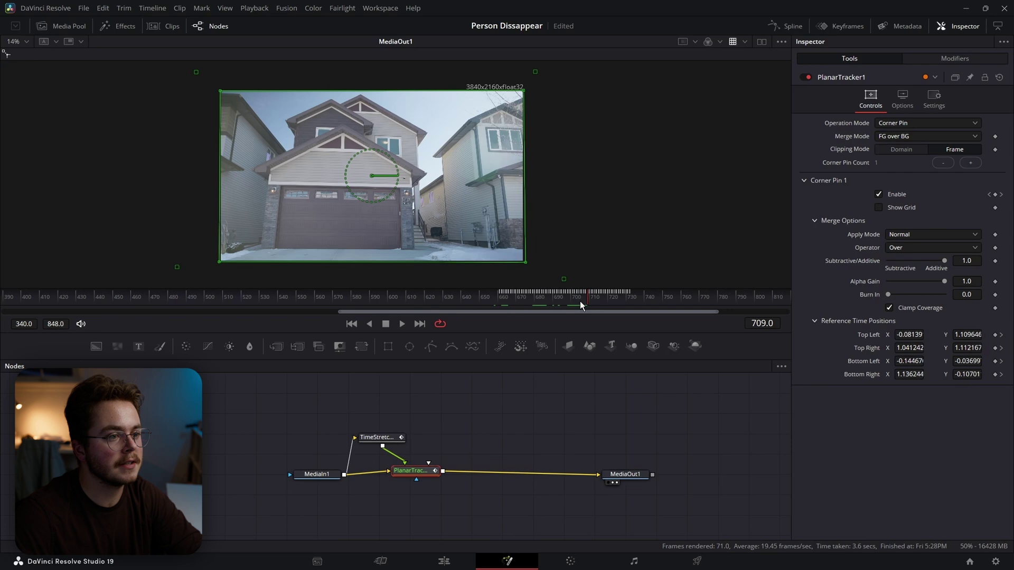
{"action": "key", "text": "Right"}
{"action": "key", "text": "Right"}
{"action": "key", "text": "Right"}
{"action": "key", "text": "Right"}
{"action": "key", "text": "Right"}
{"action": "key", "text": "Right"}
{"action": "key", "text": "Right"}
{"action": "key", "text": "Right"}
{"action": "key", "text": "Right"}
{"action": "key", "text": "Right"}
{"action": "key", "text": "Right"}
{"action": "key", "text": "Right"}
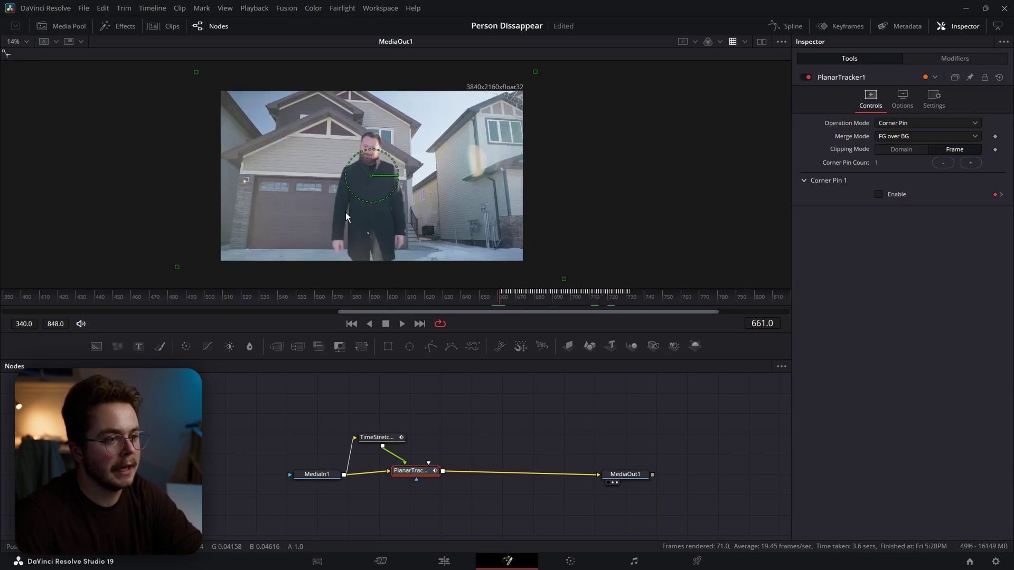
{"action": "key", "text": "Right"}
{"action": "key", "text": "Left"}
{"action": "key", "text": "Right"}
{"action": "key", "text": "Left"}
{"action": "key", "text": "Right"}
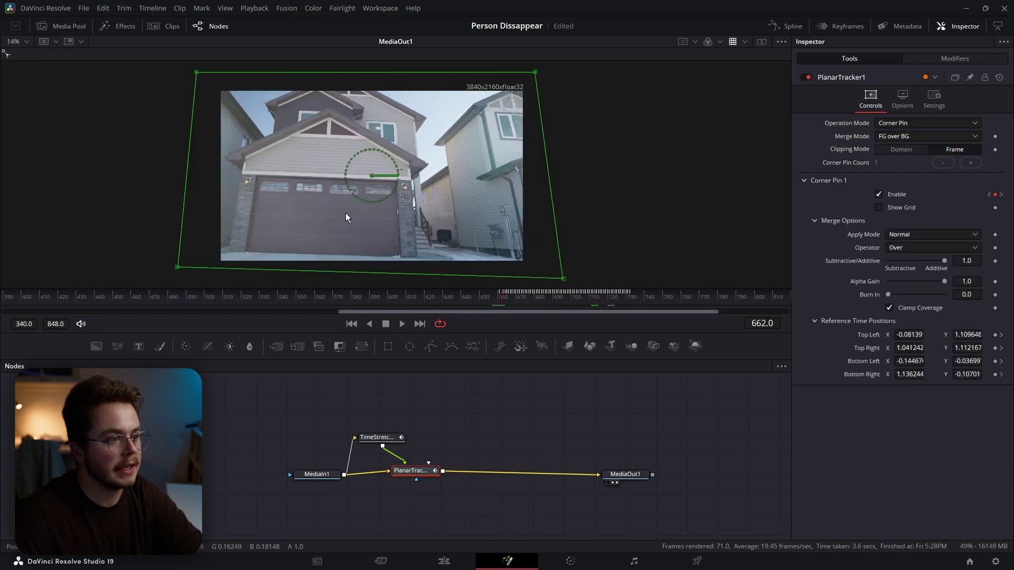
- Compare frames 661 and 662 to check how the pinned house lines up with the original footage
{"action": "key", "text": "Left"}
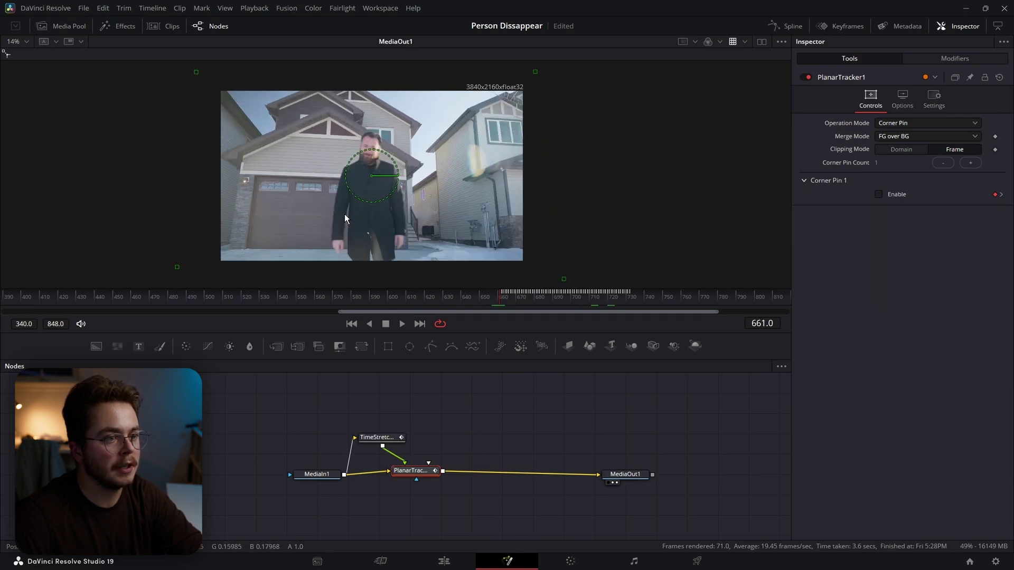
{"action": "key", "text": "Right"}
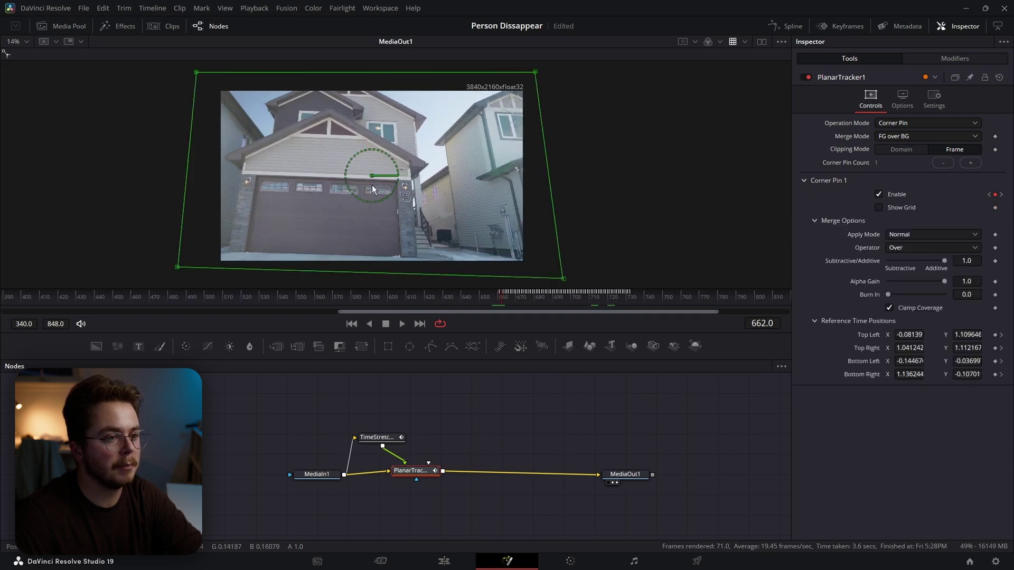
{"action": "key", "text": "Left"}
{"action": "key", "text": "Right"}
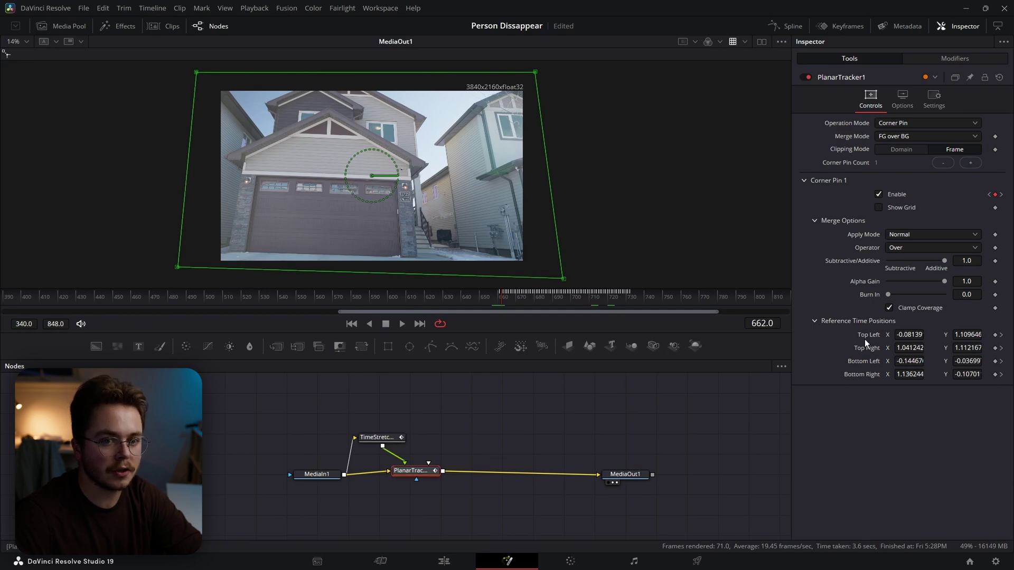
- Lower the Planar Tracker's Blend so the original footage shows through the pinned frame, and return to the corner pin settings
{"action": "left_click", "coordinate": [942, 109]}
{"action": "left_click_drag", "start_coordinate": [943, 135], "coordinate": [916, 131]}
{"action": "left_click", "coordinate": [870, 99]}
- Reposition all four corners of the corner pin at frame 662 to line the pinned house up with the original
{"action": "left_click_drag", "start_coordinate": [564, 278], "coordinate": [530, 273]}
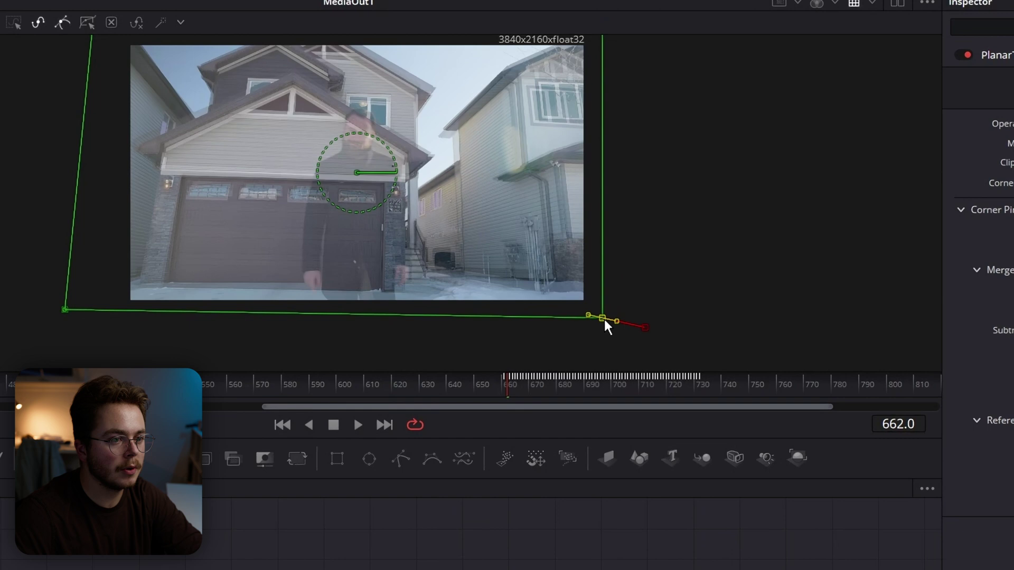
{"action": "left_click_drag", "start_coordinate": [596, 319], "coordinate": [594, 316]}
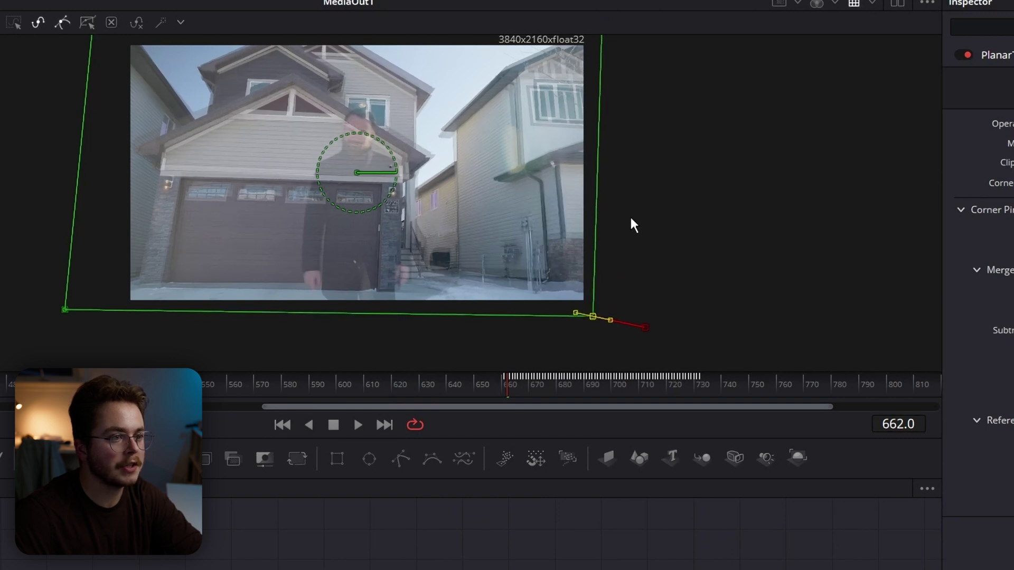
{"action": "left_click_drag", "start_coordinate": [625, 119], "coordinate": [614, 220]}
{"action": "left_click_drag", "start_coordinate": [591, 119], "coordinate": [573, 133]}
{"action": "left_click_drag", "start_coordinate": [141, 150], "coordinate": [222, 172]}
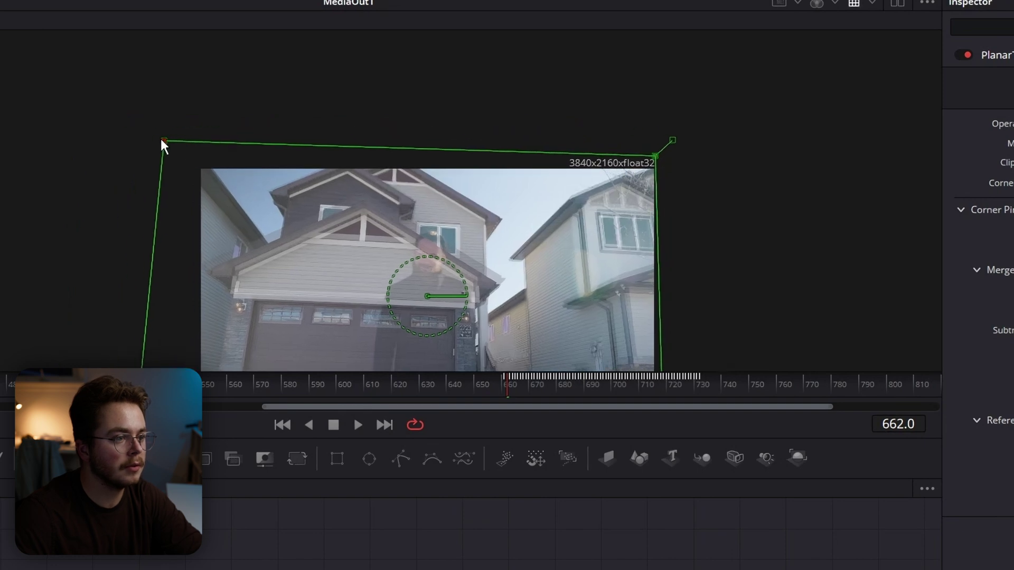
{"action": "mouse_move", "coordinate": [161, 138]}
{"action": "left_mouse_down"}
{"action": "mouse_move", "coordinate": [166, 148]}
{"action": "mouse_move", "coordinate": [146, 122]}
{"action": "mouse_move", "coordinate": [161, 134]}
{"action": "left_mouse_up"}
{"action": "left_click_drag", "start_coordinate": [376, 236], "coordinate": [424, 65]}
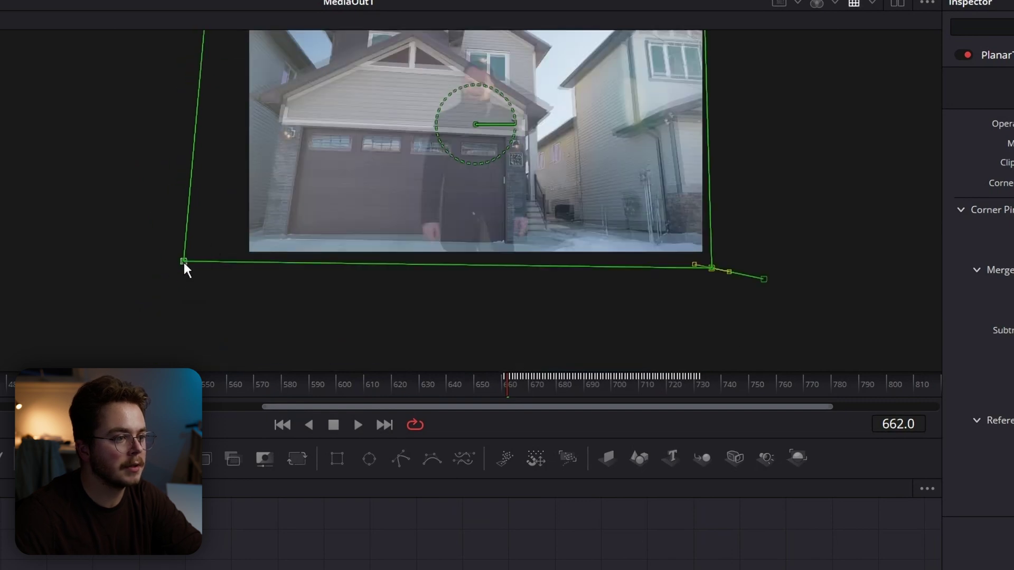
{"action": "left_click_drag", "start_coordinate": [184, 262], "coordinate": [187, 258]}
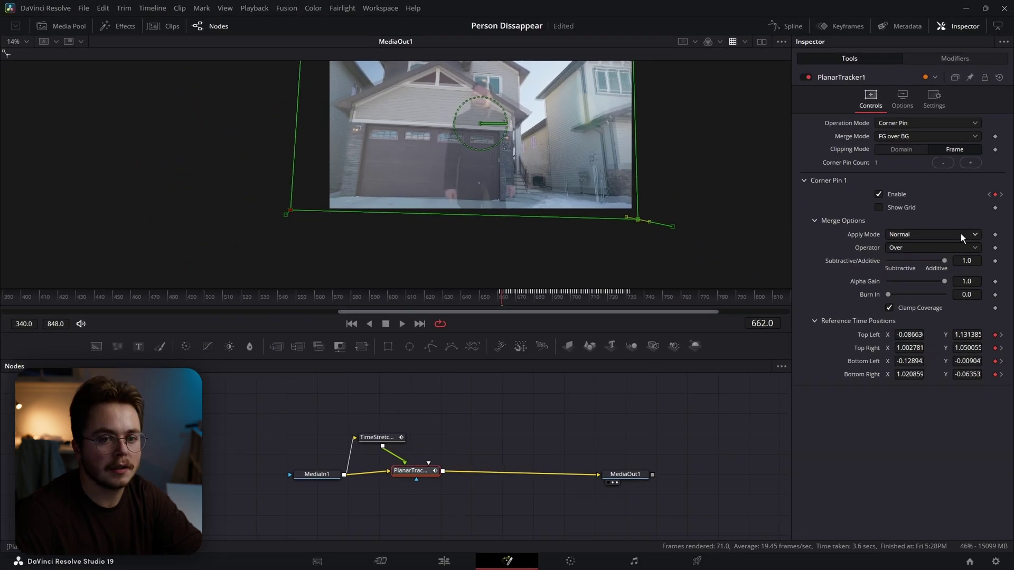
- Restore the Planar Tracker's Blend to 1.0 and compare frame 662 with the frame before it
{"action": "left_click", "coordinate": [902, 98]}
{"action": "left_click", "coordinate": [933, 101]}
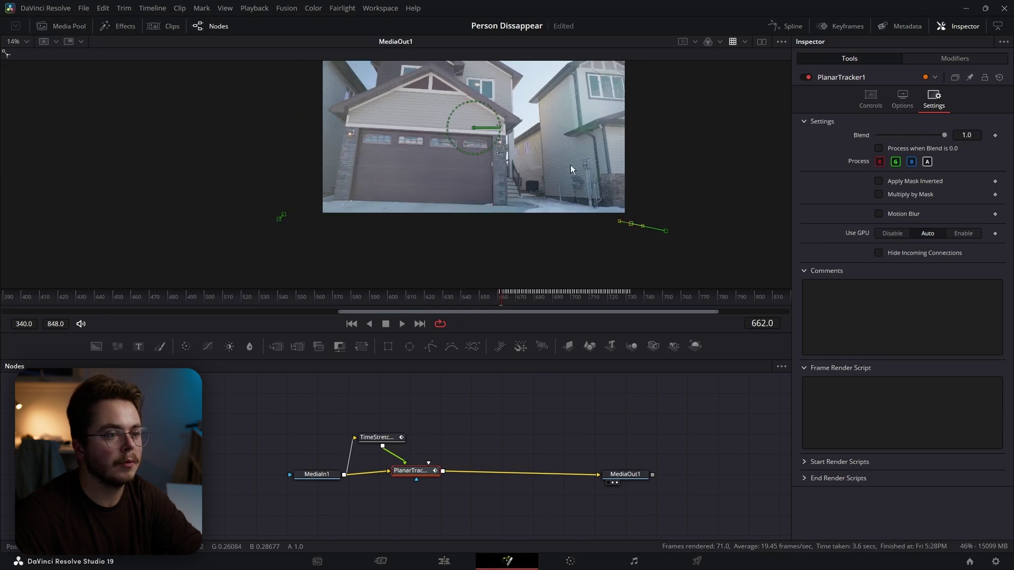
{"action": "key", "text": "Left"}
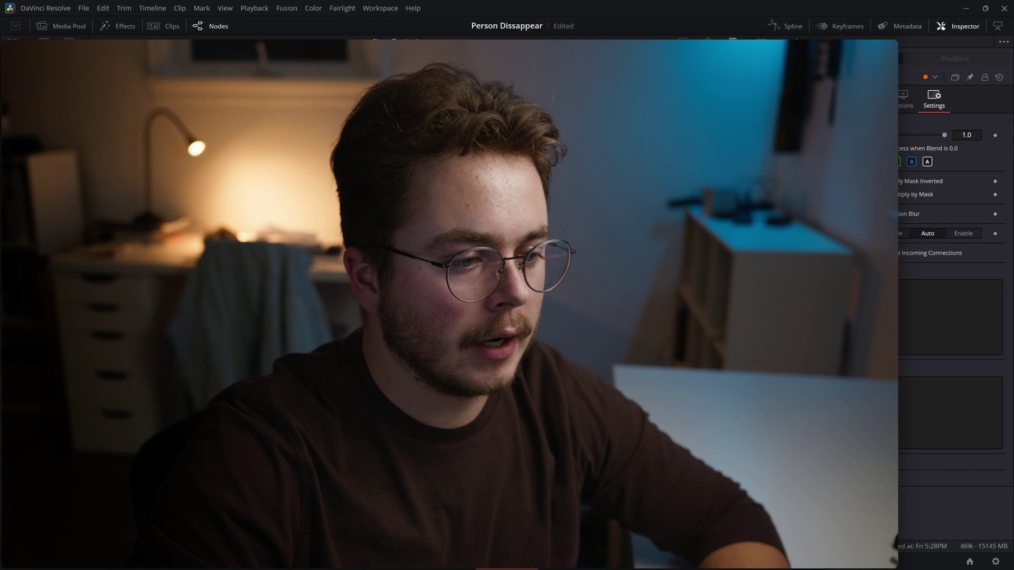
- Add a Displace node after the Planar Tracker
{"action": "key", "text": "shift+space"}
{"action": "type", "text": "dip"}
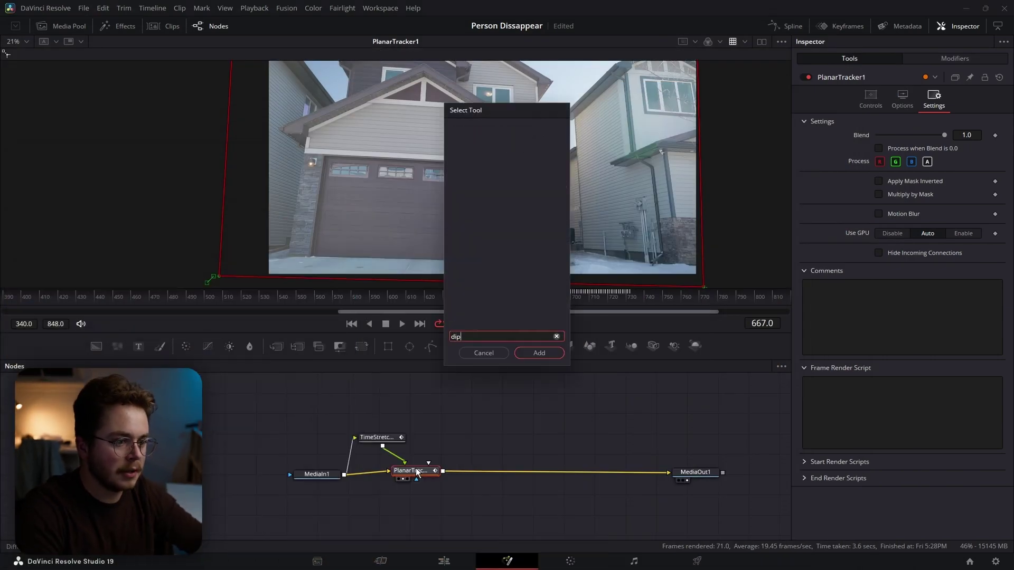
{"action": "key", "text": "BackSpace"}
{"action": "key", "text": "BackSpace"}
{"action": "type", "text": "ispl"}
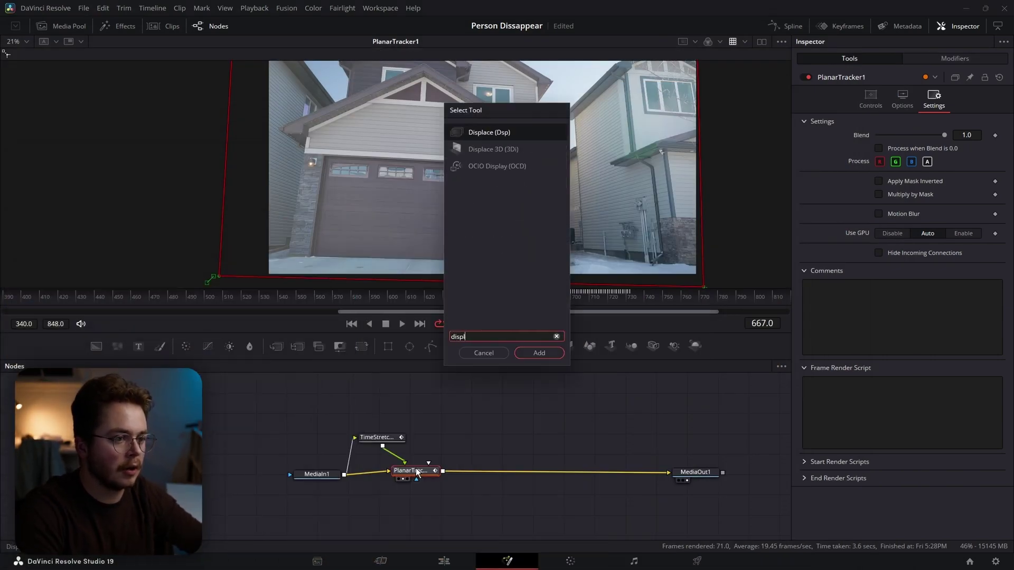
{"action": "type", "text": "ace"}
{"action": "key", "text": "Return"}
- Add a FastNoise node and connect its output to the Displace node's foreground input
{"action": "key", "text": "shift+space"}
{"action": "type", "text": "fasn"}
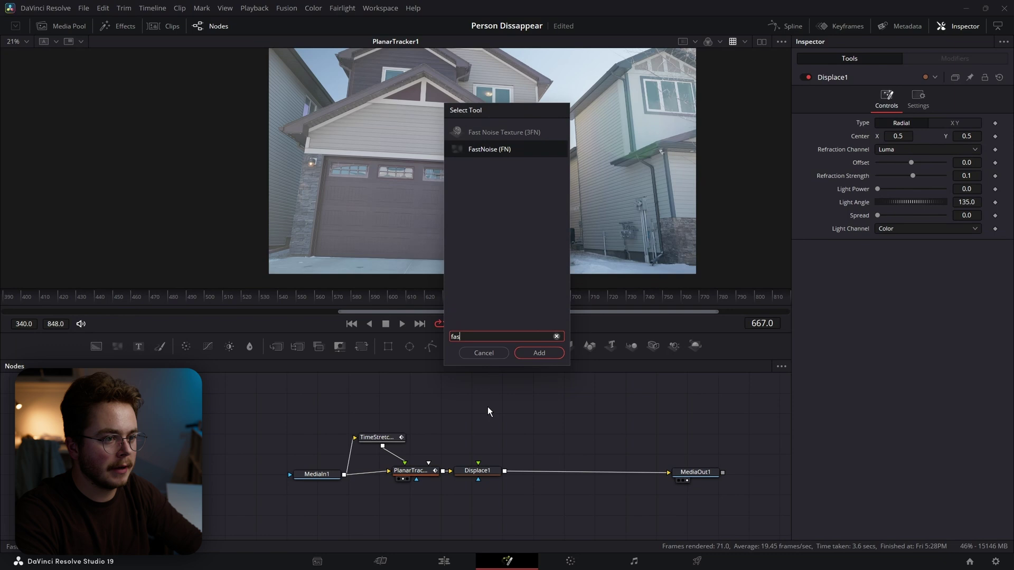
{"action": "key", "text": "BackSpace"}
{"action": "key", "text": "BackSpace"}
{"action": "type", "text": "st"}
{"action": "key", "text": "Return"}
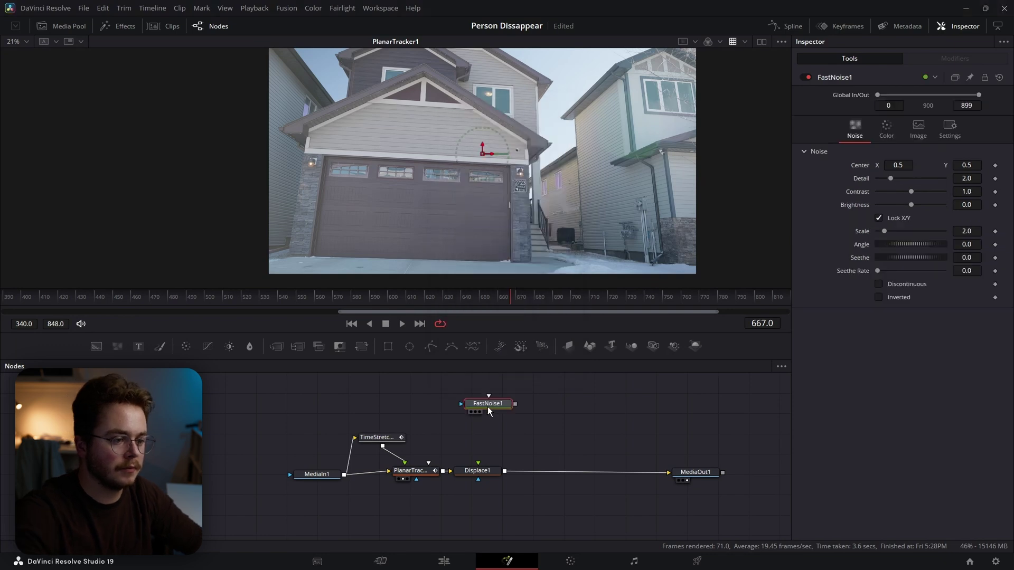
{"action": "left_click_drag", "start_coordinate": [515, 403], "coordinate": [477, 463]}
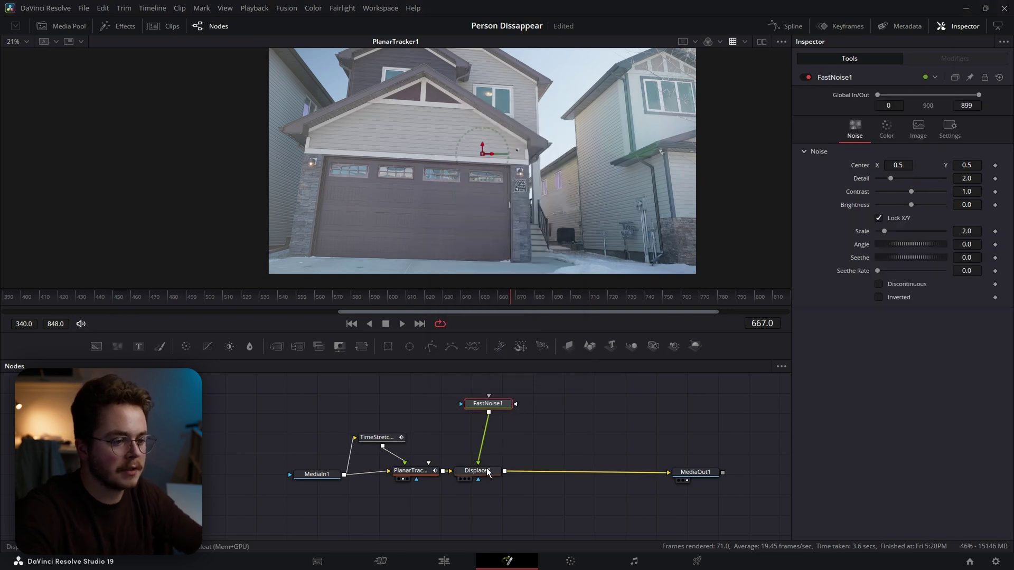
- View the FastNoise, set its color type to Gradient, and bring the black and white stops close together near the middle
{"action": "key", "text": "1"}
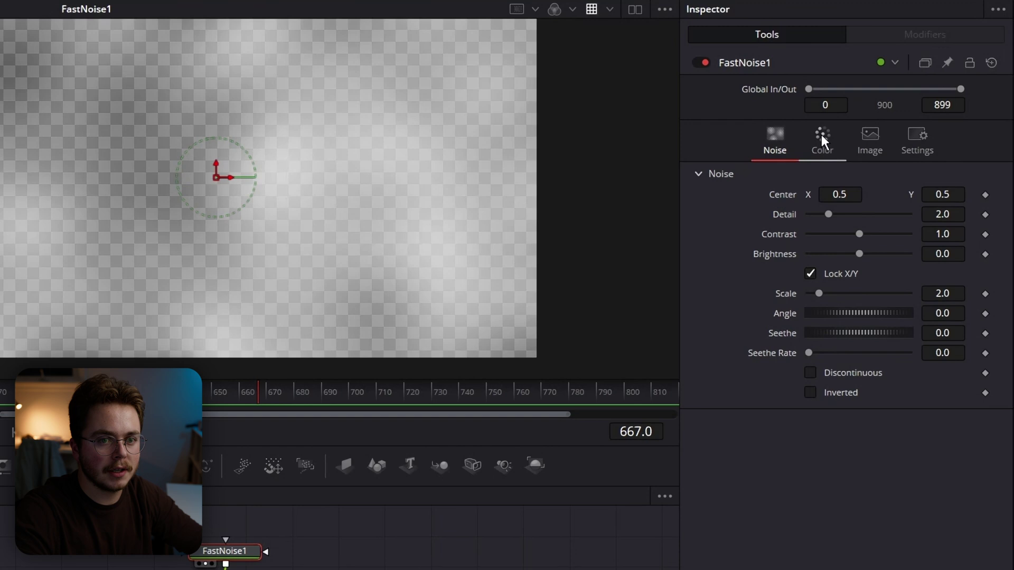
{"action": "left_click", "coordinate": [883, 130]}
{"action": "left_click", "coordinate": [908, 177]}
{"action": "left_click_drag", "start_coordinate": [804, 254], "coordinate": [860, 249]}
{"action": "left_click_drag", "start_coordinate": [963, 253], "coordinate": [879, 252]}
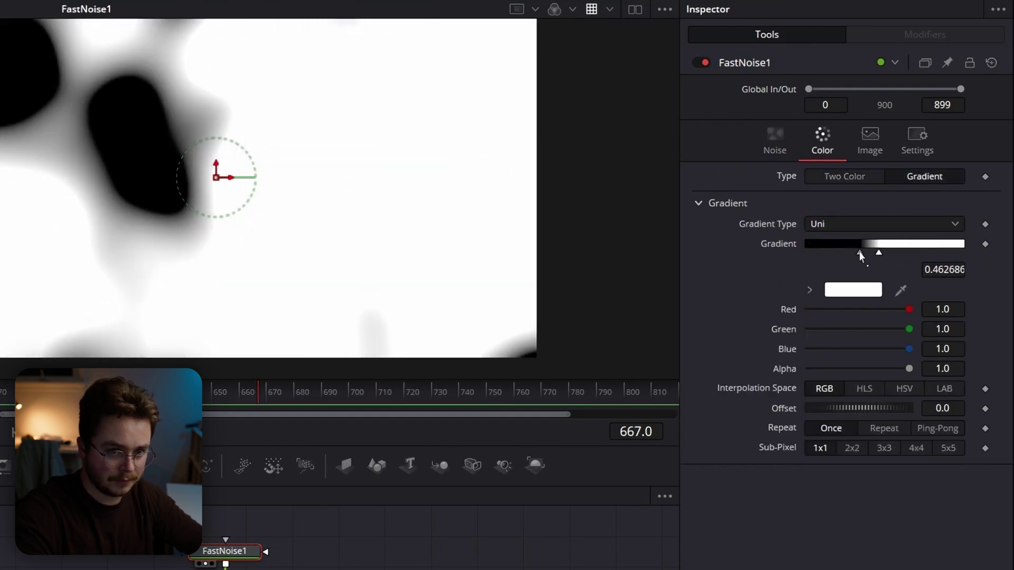
- Change the FastNoise gradient's black stop to light gray
{"action": "left_click", "coordinate": [859, 252]}
{"action": "left_click", "coordinate": [853, 290]}
{"action": "left_click_drag", "start_coordinate": [629, 220], "coordinate": [629, 231]}
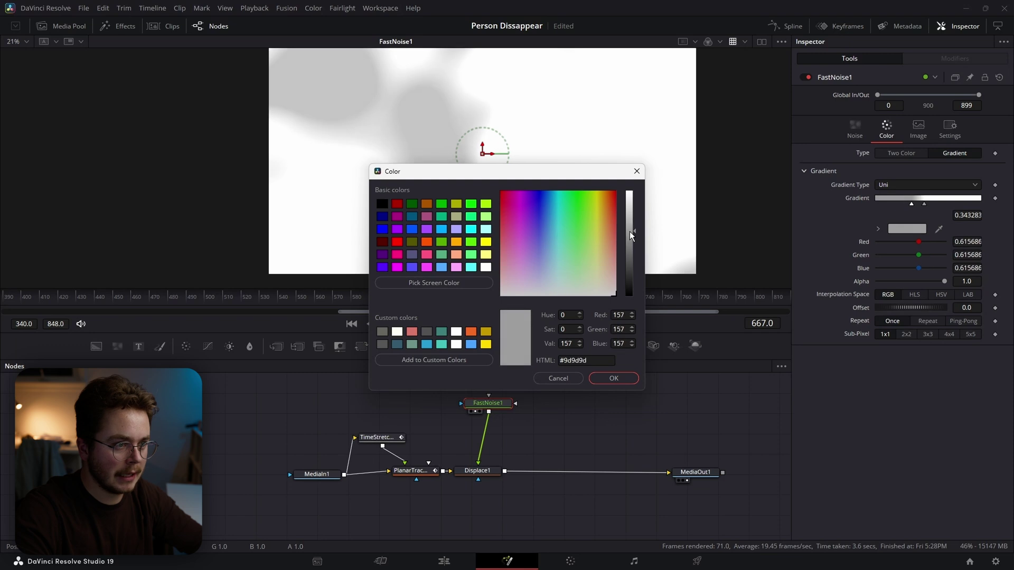
{"action": "key", "text": "Return"}
- Set the FastNoise Scale to 9.29, Detail to 3.31 and Seethe Rate to 0.15, and scrub to preview its motion
{"action": "left_click", "coordinate": [854, 129]}
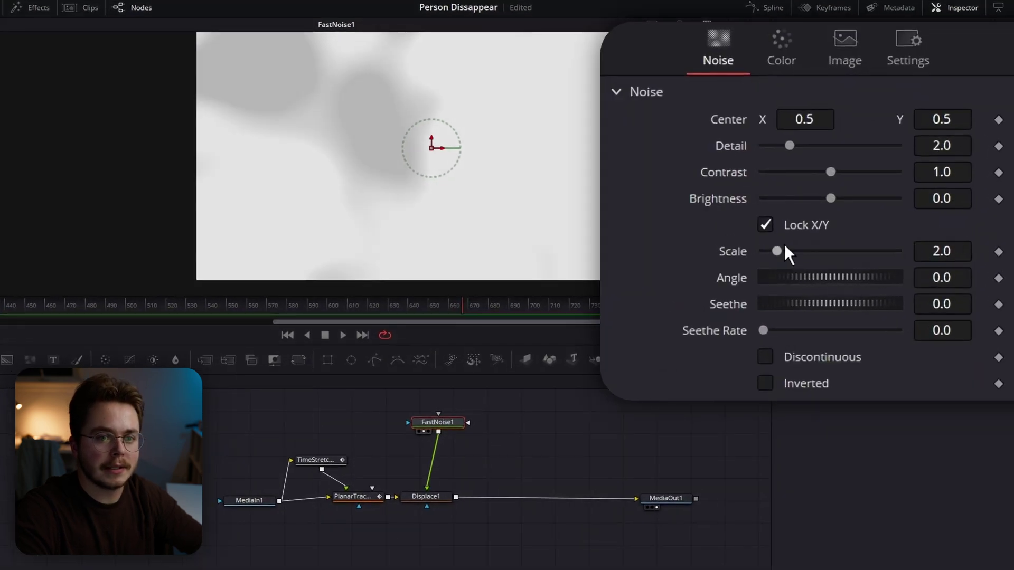
{"action": "left_click_drag", "start_coordinate": [839, 241], "coordinate": [875, 243]}
{"action": "left_click_drag", "start_coordinate": [789, 145], "coordinate": [805, 146]}
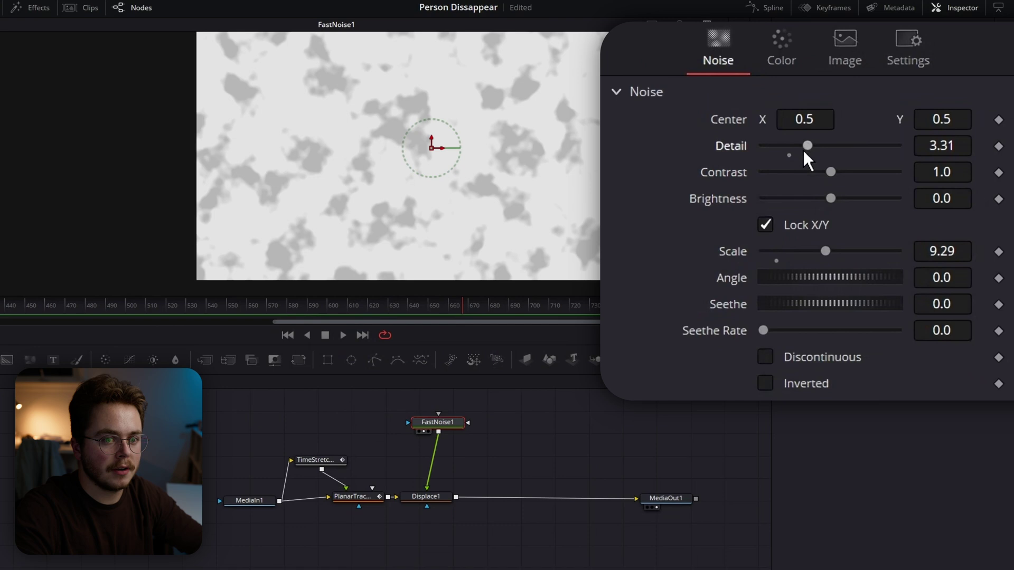
{"action": "left_click_drag", "start_coordinate": [767, 330], "coordinate": [782, 331]}
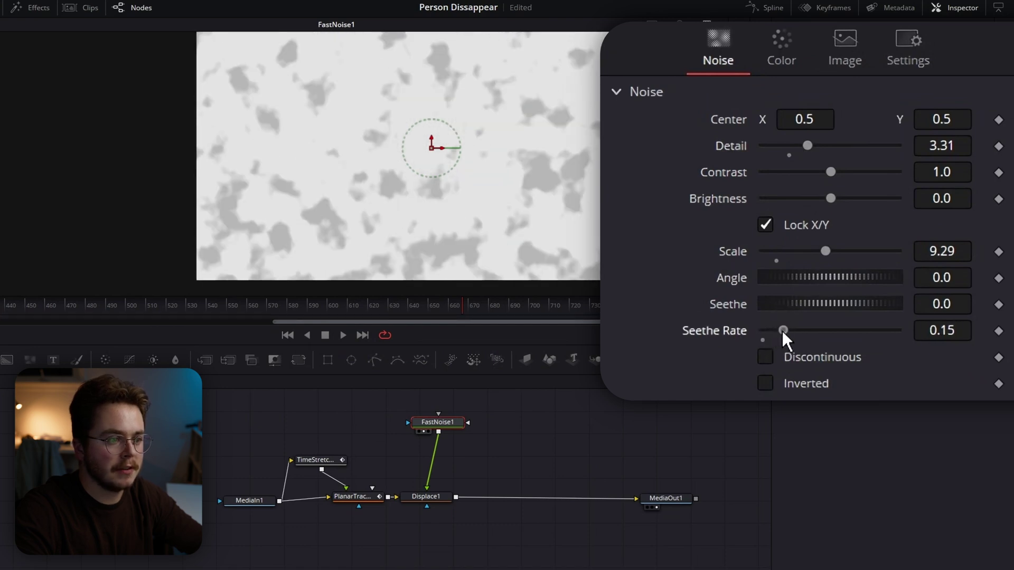
{"action": "mouse_move", "coordinate": [454, 305]}
{"action": "left_mouse_down"}
{"action": "mouse_move", "coordinate": [486, 306]}
{"action": "mouse_move", "coordinate": [466, 305]}
{"action": "left_mouse_up"}
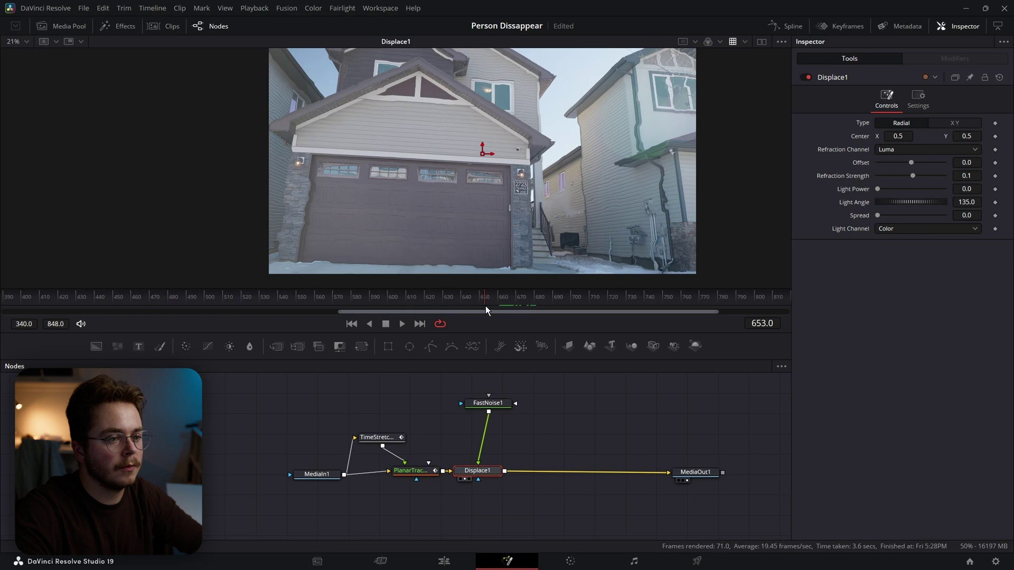
- Mask the FastNoise with an ellipse about 0.5 wide and high, and soften the ellipse's edge
{"action": "left_click_drag", "start_coordinate": [435, 315], "coordinate": [517, 301]}
{"action": "left_click_drag", "start_coordinate": [478, 403], "coordinate": [470, 419]}
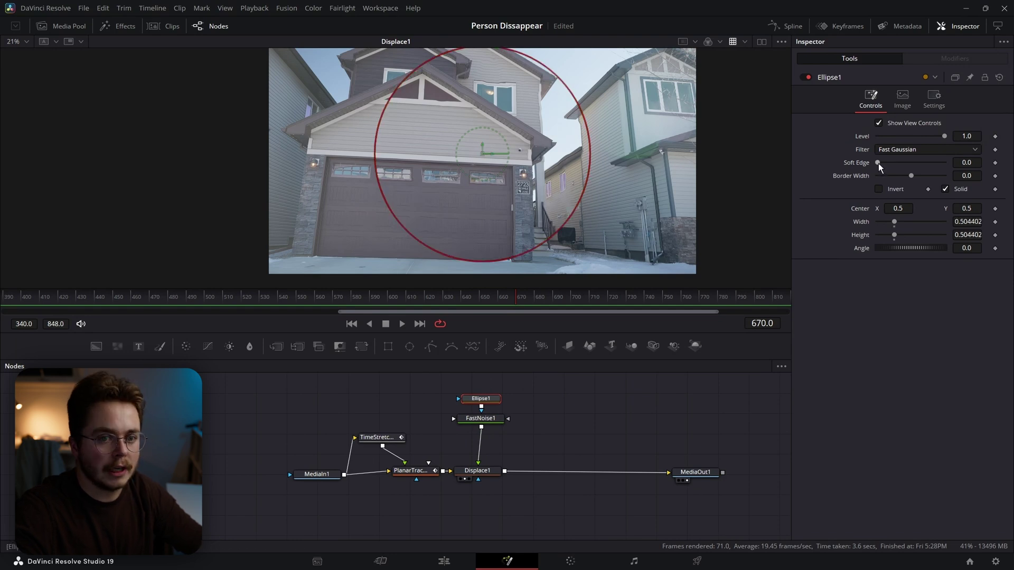
{"action": "left_click_drag", "start_coordinate": [879, 162], "coordinate": [909, 173]}
- Keyframe the Displace node's Refraction Strength at -1.06 on frame 662
{"action": "left_click", "coordinate": [476, 470]}
{"action": "double_click", "coordinate": [767, 324]}
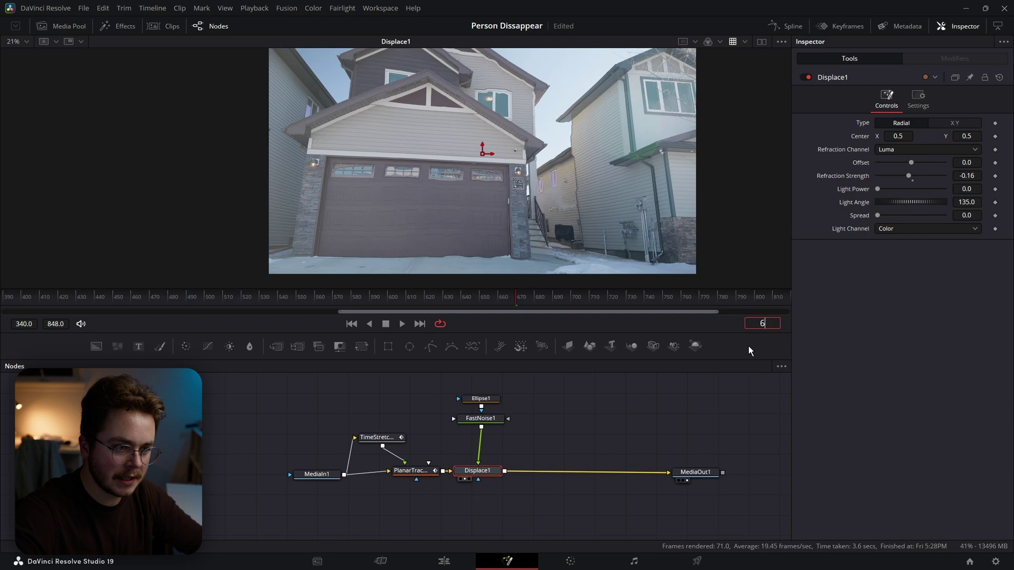
{"action": "type", "text": "662"}
{"action": "key", "text": "Return"}
{"action": "left_click_drag", "start_coordinate": [908, 176], "coordinate": [896, 174]}
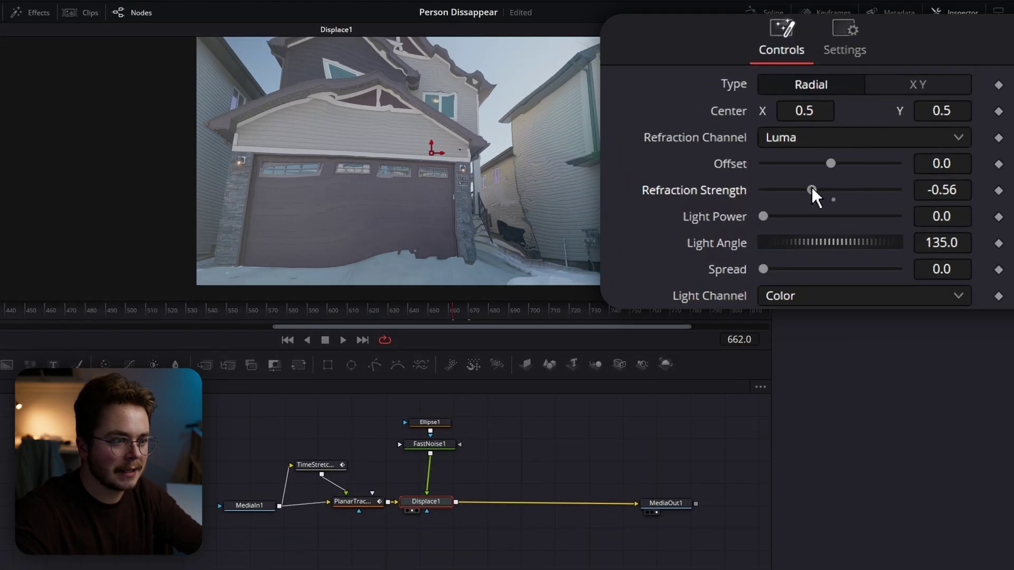
{"action": "left_click_drag", "start_coordinate": [800, 186], "coordinate": [794, 191]}
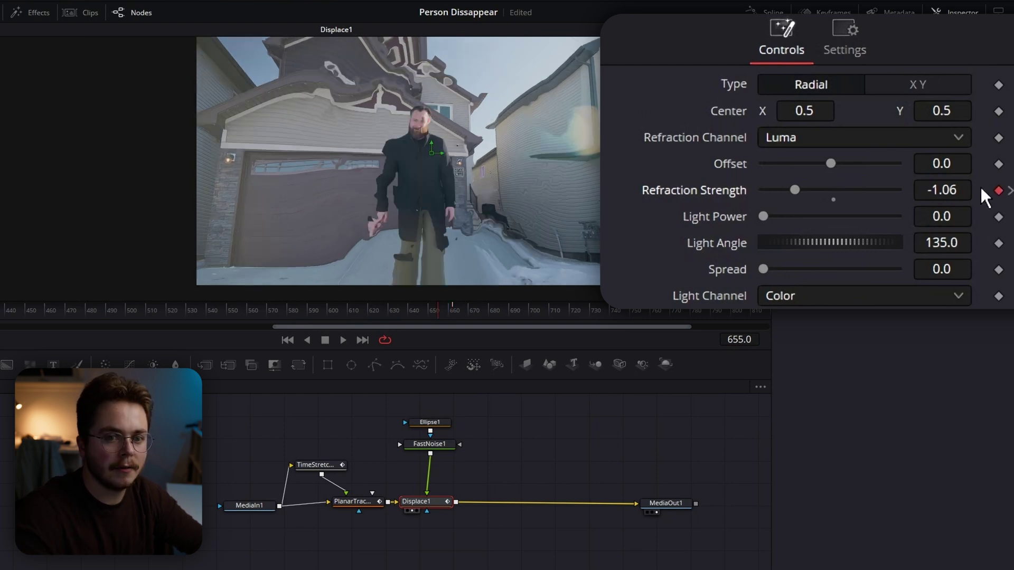
- Keyframe the Refraction Strength at 0.0 on frames 655 and 669, and scrub through the distortion
{"action": "left_click", "coordinate": [960, 190]}
{"action": "key", "text": "Tab"}
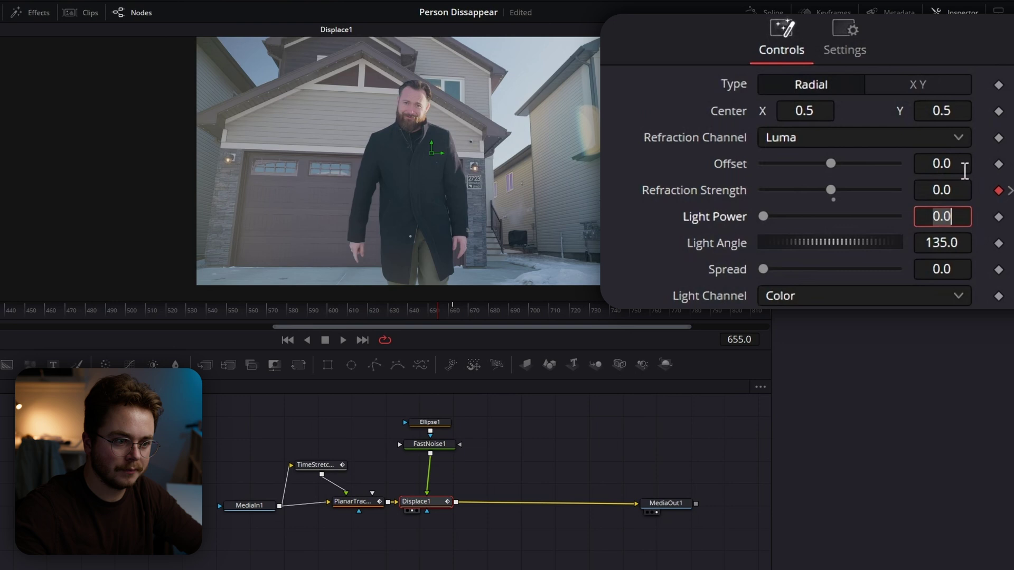
{"action": "left_click", "coordinate": [1009, 190]}
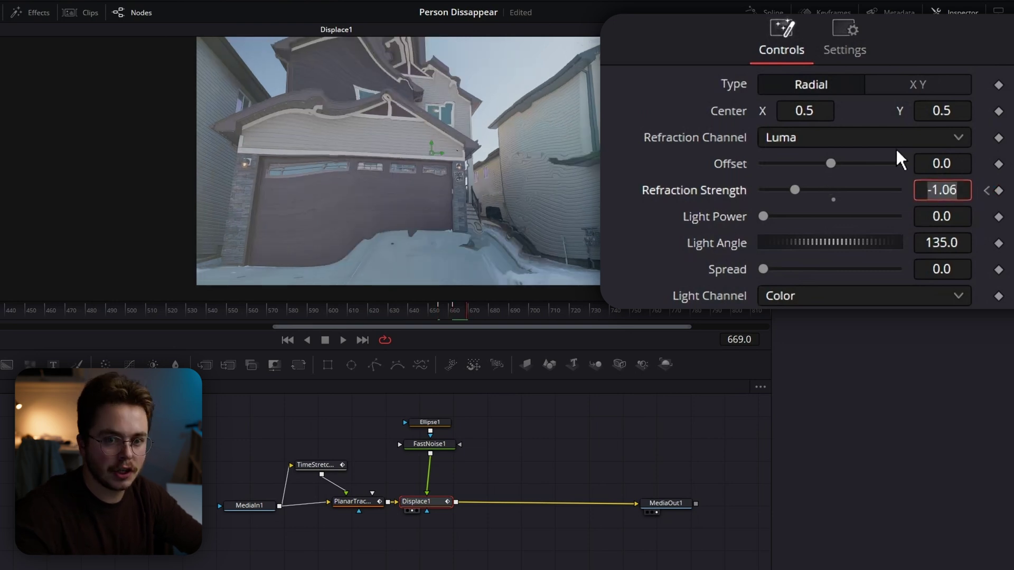
{"action": "type", "text": "0"}
{"action": "key", "text": "Tab"}
{"action": "left_click_drag", "start_coordinate": [437, 319], "coordinate": [515, 302]}
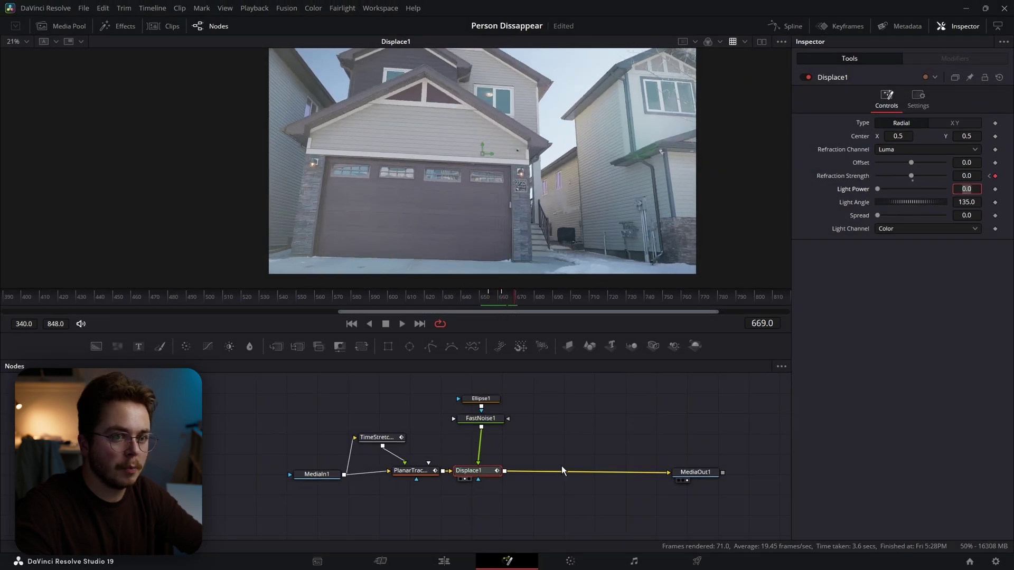
- Show the Displace node's Refraction Strength curve in the Spline editor and smooth all its keyframes
{"action": "left_click", "coordinate": [786, 26]}
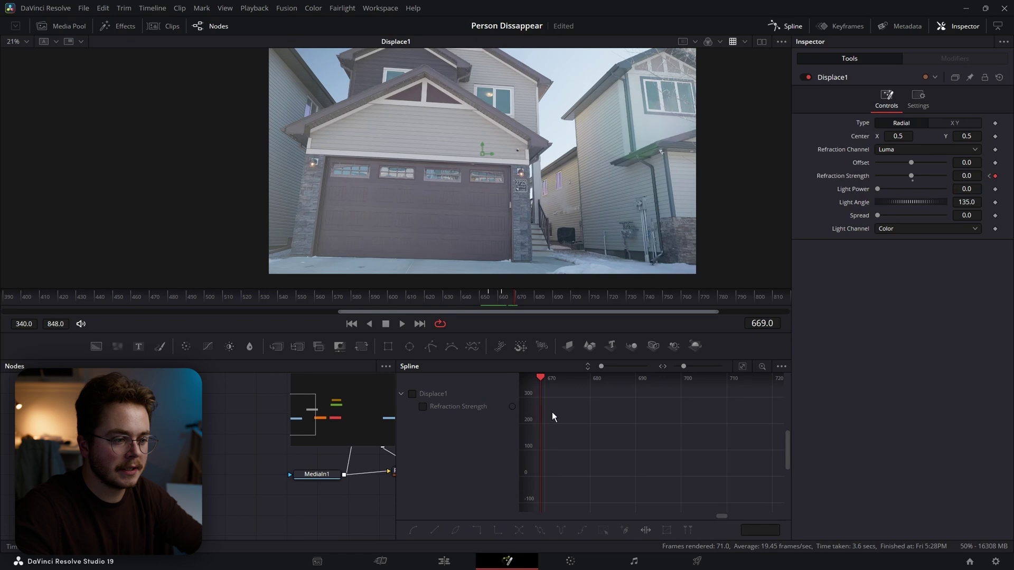
{"action": "left_click", "coordinate": [454, 410]}
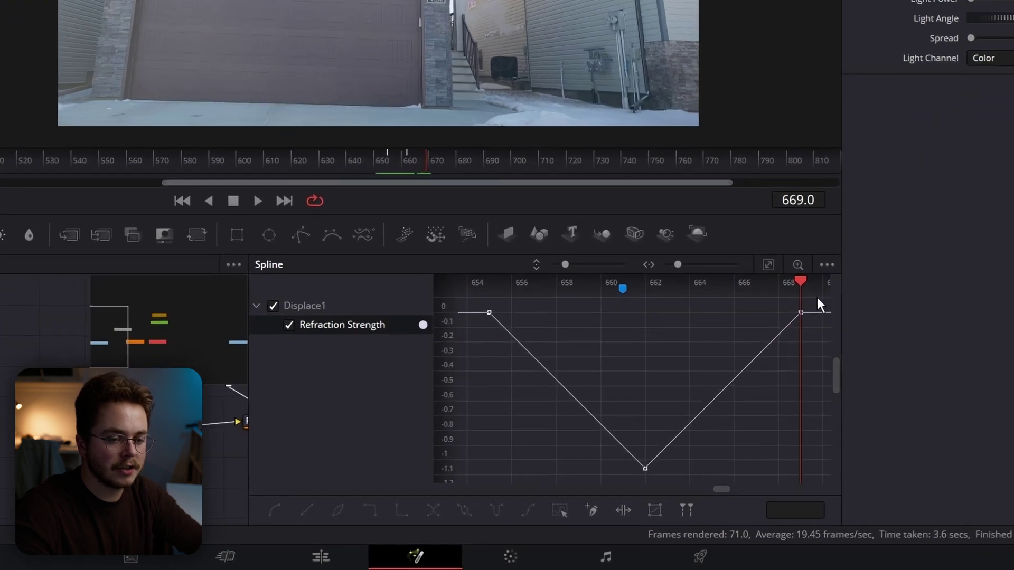
{"action": "left_click_drag", "start_coordinate": [775, 388], "coordinate": [686, 441]}
{"action": "key", "text": "ctrl+a"}
{"action": "key", "text": "s"}
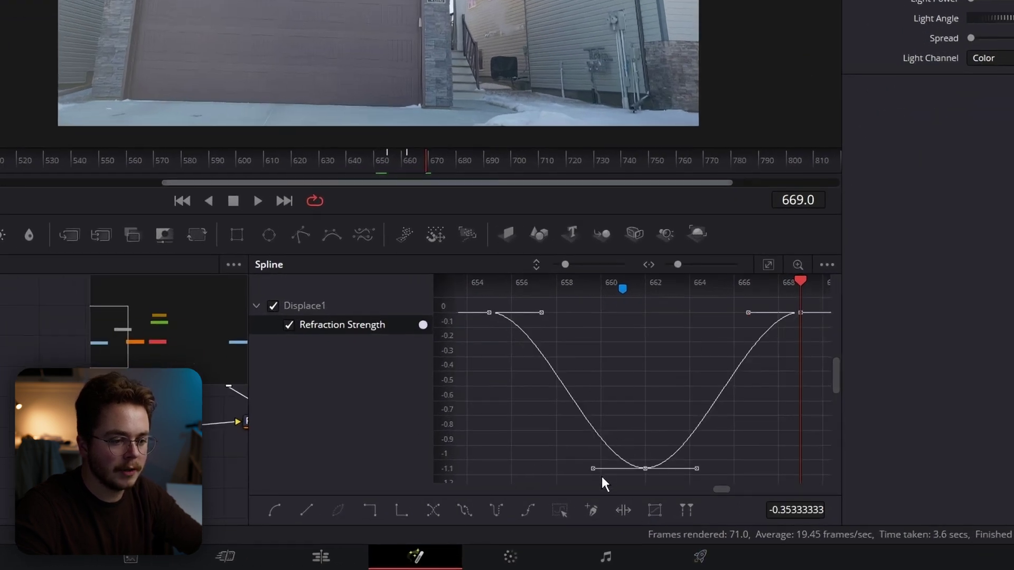
- Reshape the Refraction Strength curve's handles into a gradual ease with a sharp peak at frame 662, and scrub through the distortion
{"action": "left_click_drag", "start_coordinate": [535, 315], "coordinate": [620, 315]}
{"action": "left_click_drag", "start_coordinate": [738, 313], "coordinate": [641, 313]}
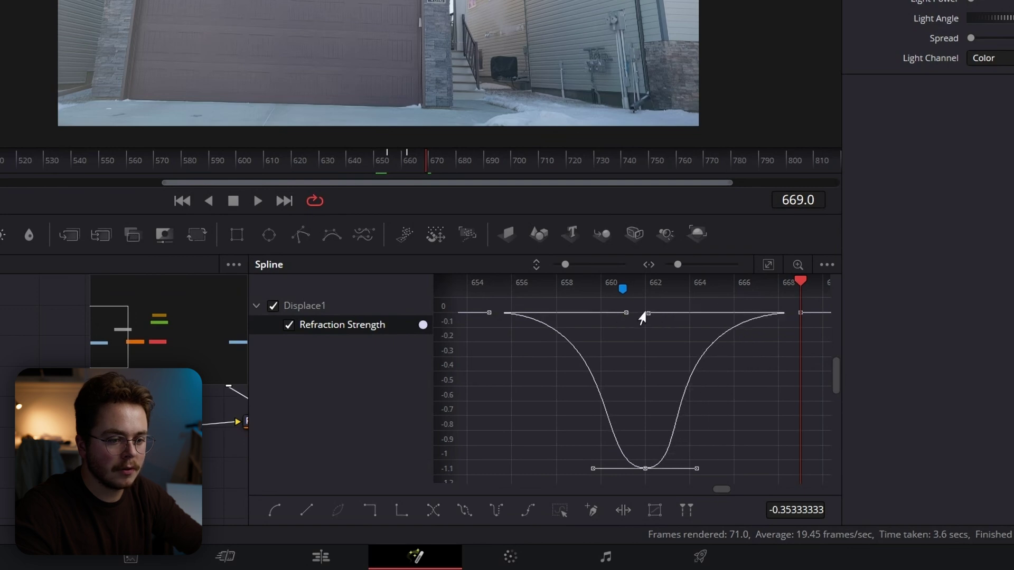
{"action": "left_click_drag", "start_coordinate": [592, 468], "coordinate": [622, 472]}
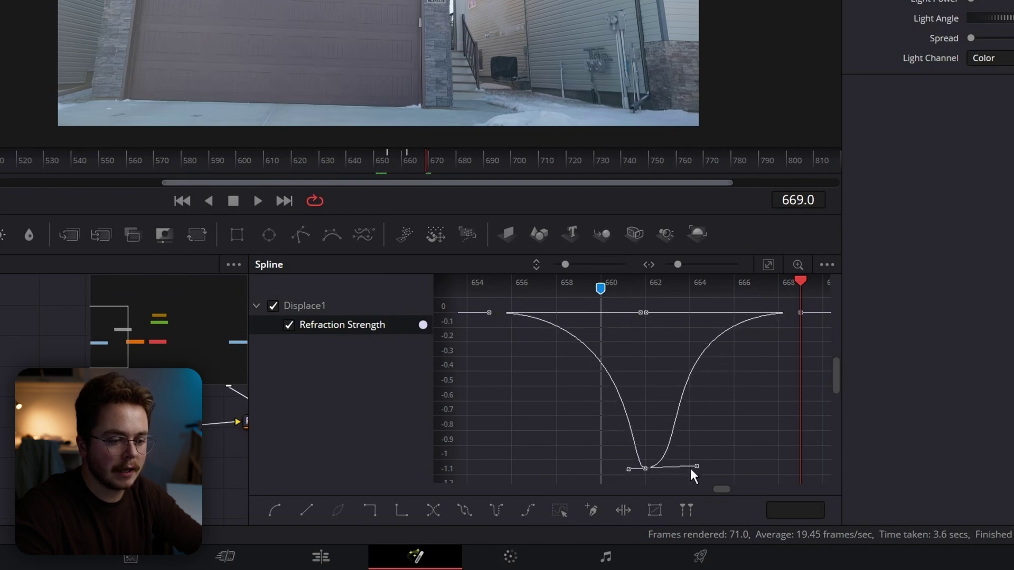
{"action": "left_click_drag", "start_coordinate": [691, 469], "coordinate": [654, 472]}
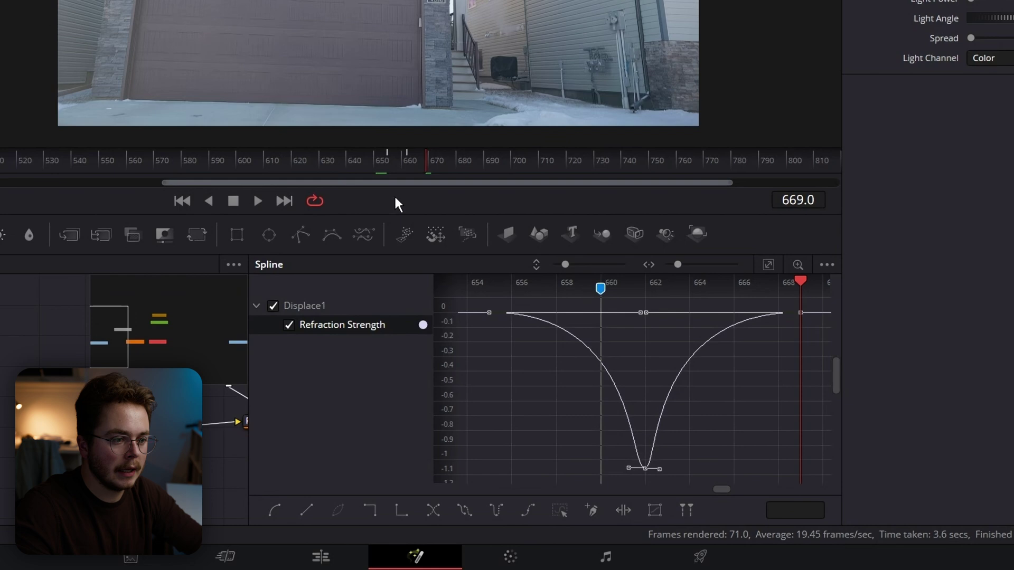
{"action": "mouse_move", "coordinate": [393, 165]}
{"action": "left_mouse_down"}
{"action": "mouse_move", "coordinate": [386, 167]}
{"action": "mouse_move", "coordinate": [396, 163]}
{"action": "left_mouse_up"}
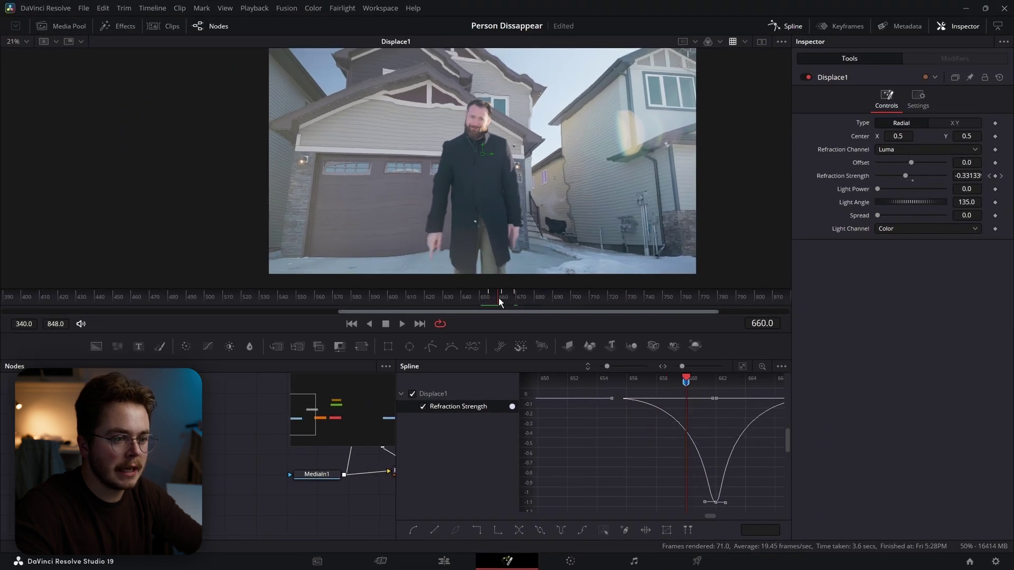
{"action": "left_click_drag", "start_coordinate": [498, 297], "coordinate": [508, 299]}
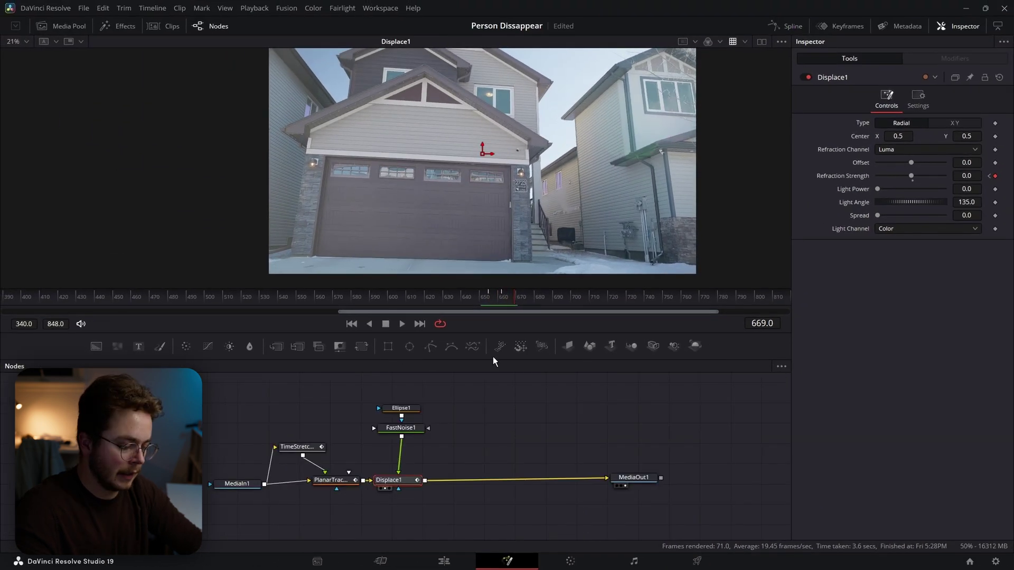
- Add an Edge Detect node after the Displace node and show it in the viewer
{"action": "key", "text": "shift+space"}
{"action": "type", "text": "edge"}
{"action": "key", "text": "Return"}
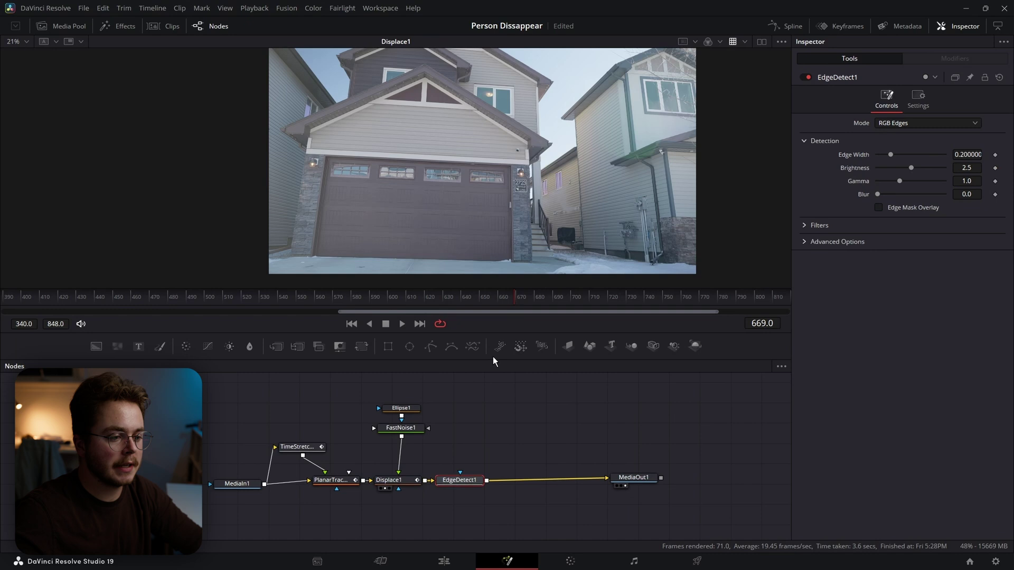
{"action": "key", "text": "1"}
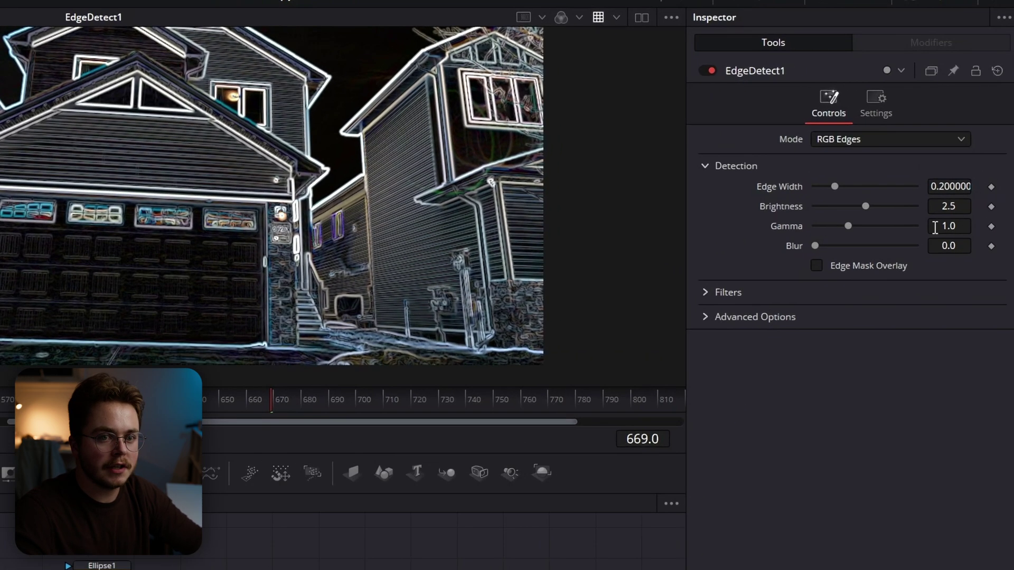
- Set the Edge Detect mode to Grayscale Edges and enable Edge Mask Overlay
{"action": "left_click", "coordinate": [934, 124]}
{"action": "left_click", "coordinate": [872, 178]}
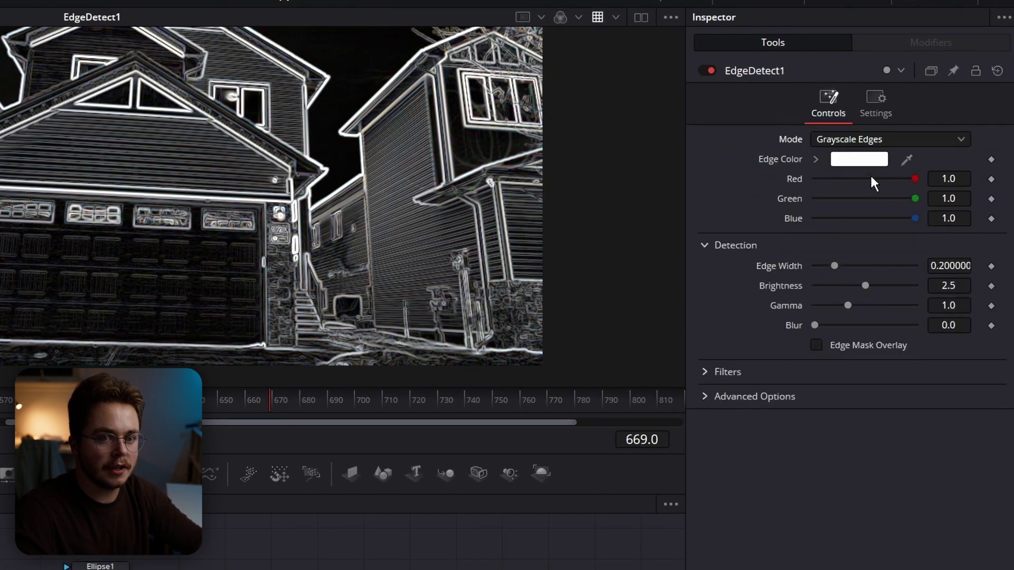
{"action": "left_click", "coordinate": [817, 346]}
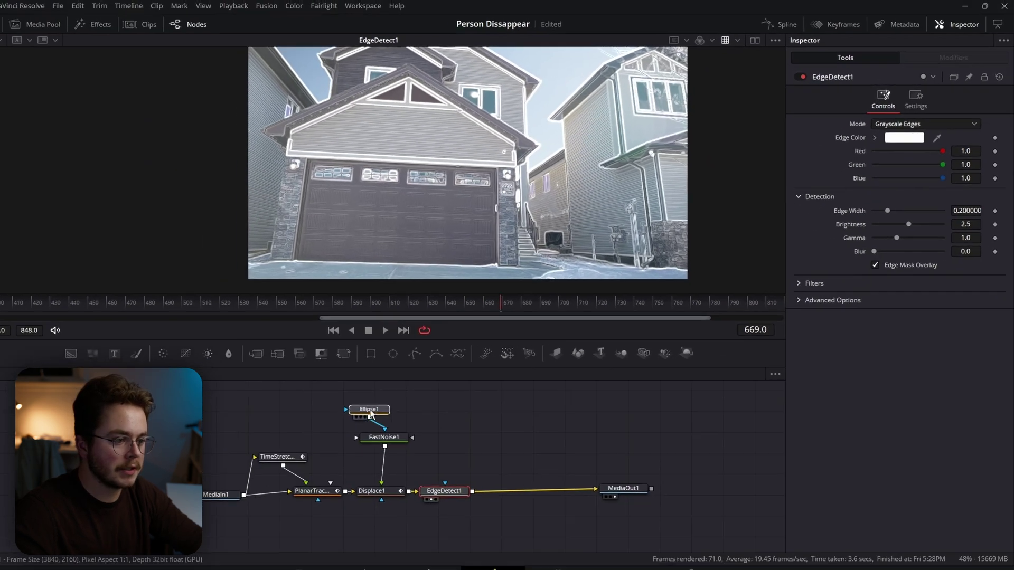
- Mask the Edge Detect node with the existing ellipse that already masks the FastNoise
{"action": "left_click", "coordinate": [406, 399]}
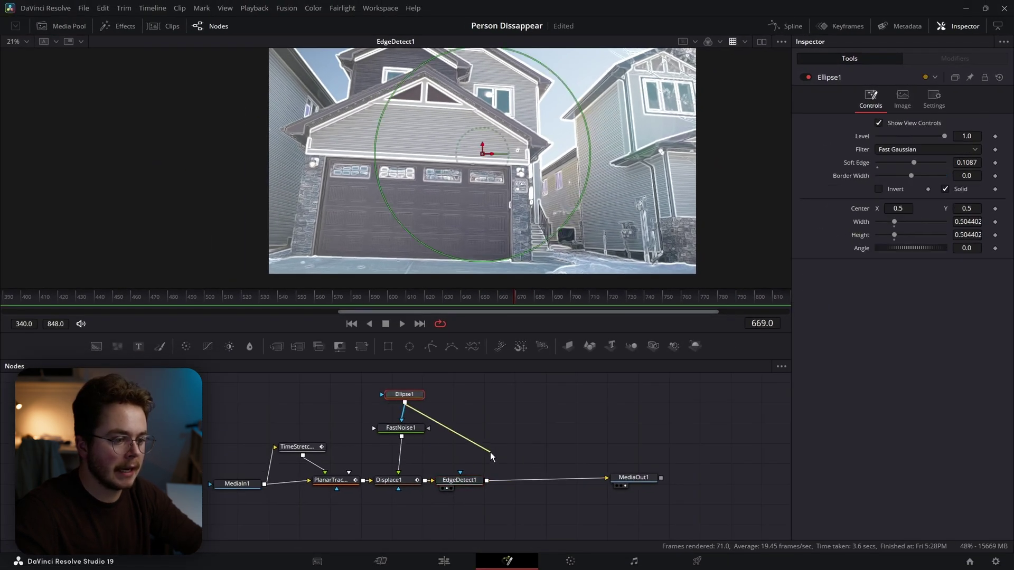
{"action": "left_click_drag", "start_coordinate": [490, 455], "coordinate": [467, 482]}
{"action": "left_click", "coordinate": [466, 482]}
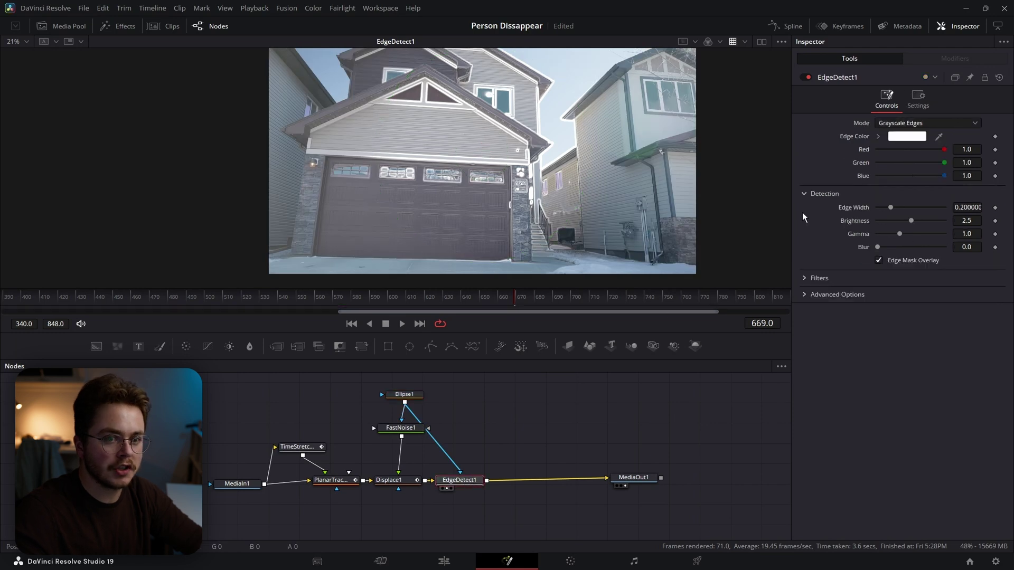
- Set the Edge Color to a bright cyan blue and strengthen the edges into a wider glow on frame 662
{"action": "left_click", "coordinate": [917, 139]}
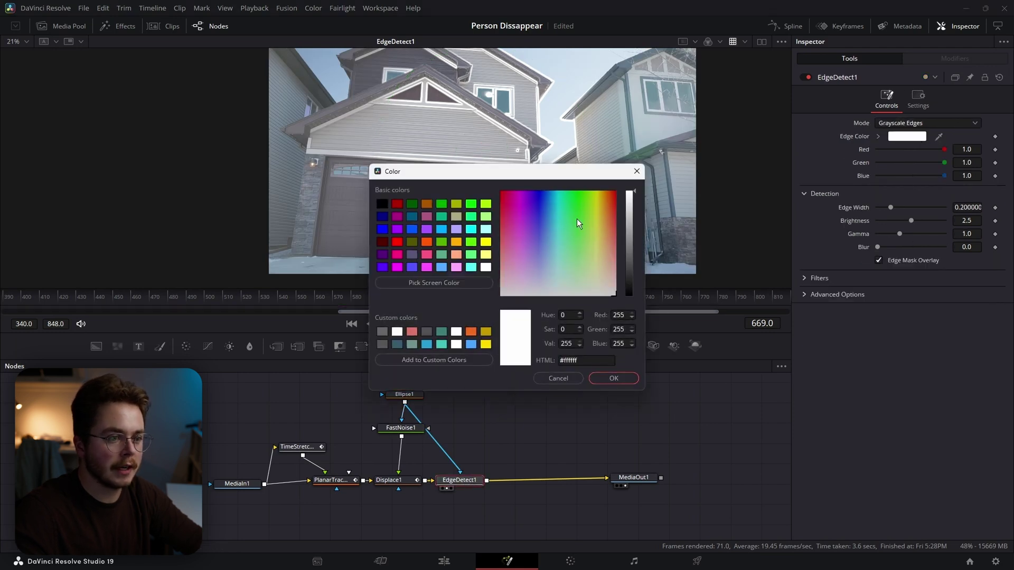
{"action": "left_click", "coordinate": [553, 212]}
{"action": "key", "text": "Return"}
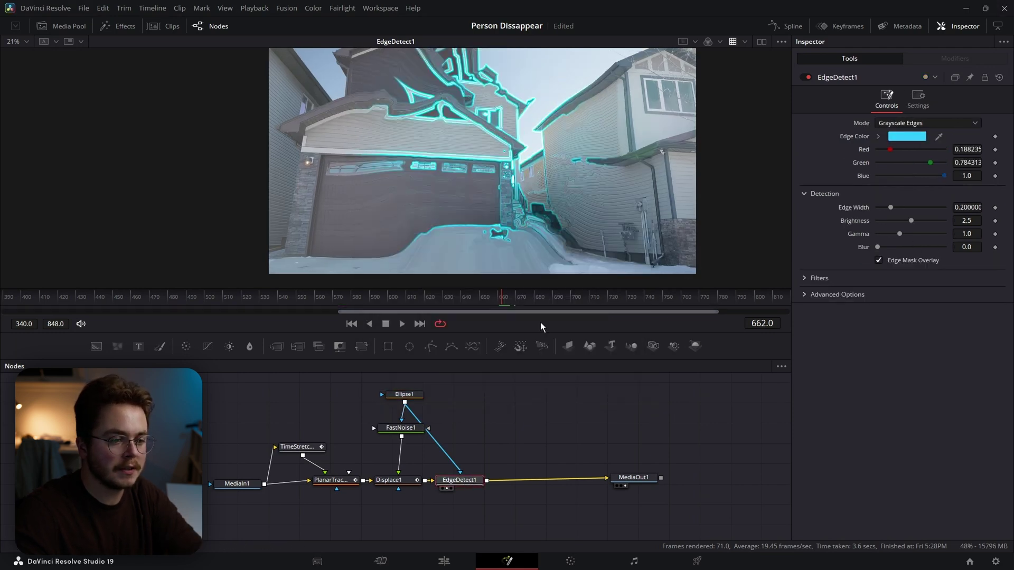
{"action": "left_click_drag", "start_coordinate": [891, 207], "coordinate": [931, 221]}
- Keyframe the Edge Detect node's Blend at 1.0 on frame 662 and 0.0 on frames 655 and 669
{"action": "left_click", "coordinate": [917, 98]}
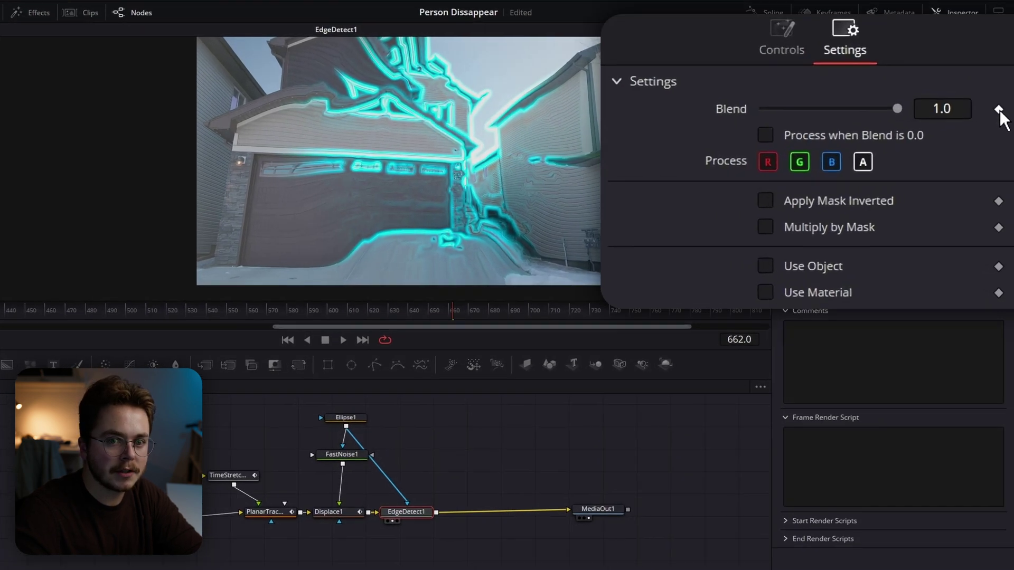
{"action": "left_click", "coordinate": [995, 131]}
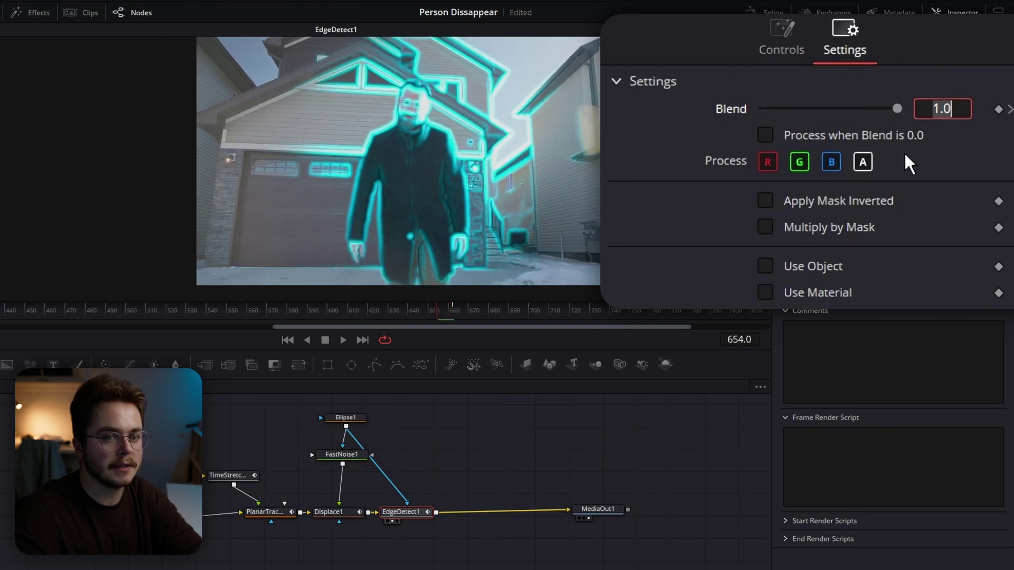
{"action": "type", "text": "0"}
{"action": "key", "text": "Return"}
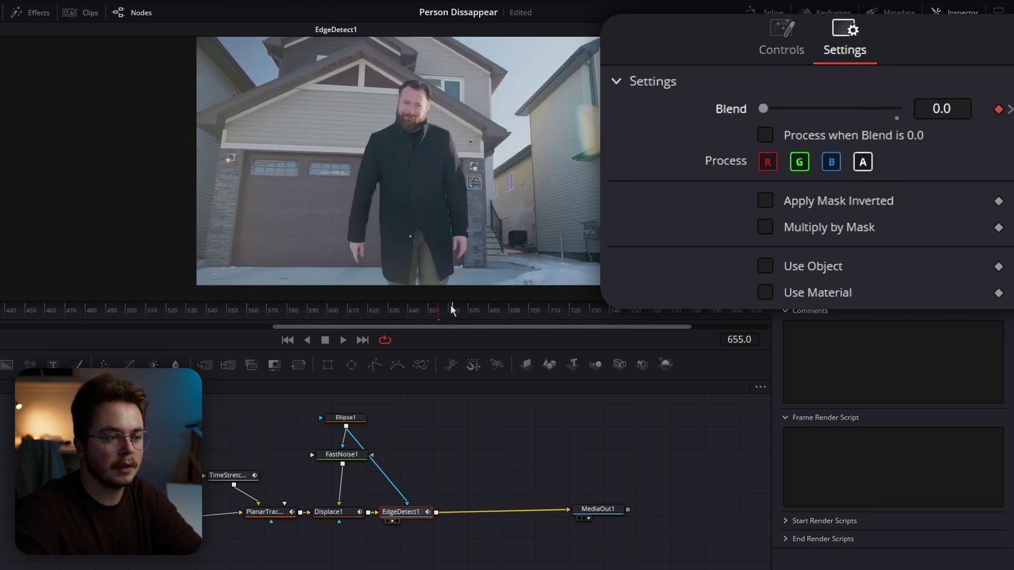
{"action": "left_click_drag", "start_coordinate": [451, 311], "coordinate": [454, 312]}
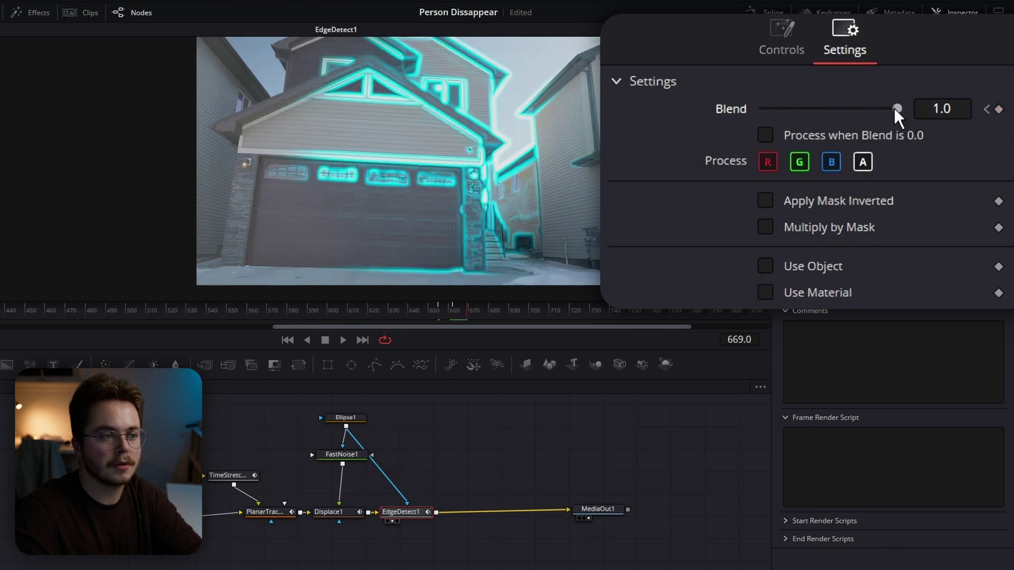
{"action": "left_click_drag", "start_coordinate": [894, 108], "coordinate": [658, 106]}
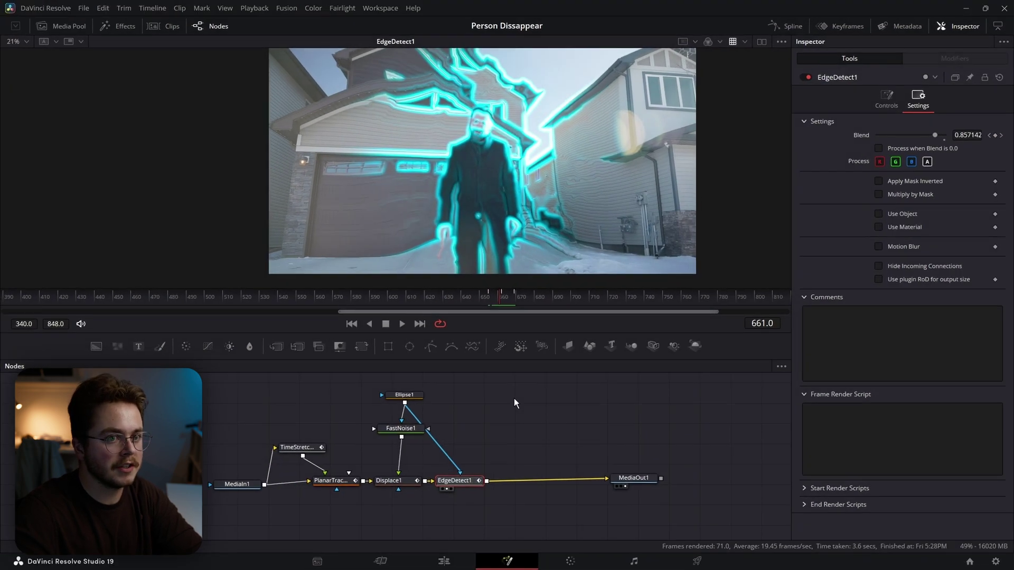
- Smooth the Edge Detect Blend keyframes in the Spline editor and shape the curve into a sharp peak at frame 662
{"action": "left_click", "coordinate": [778, 30]}
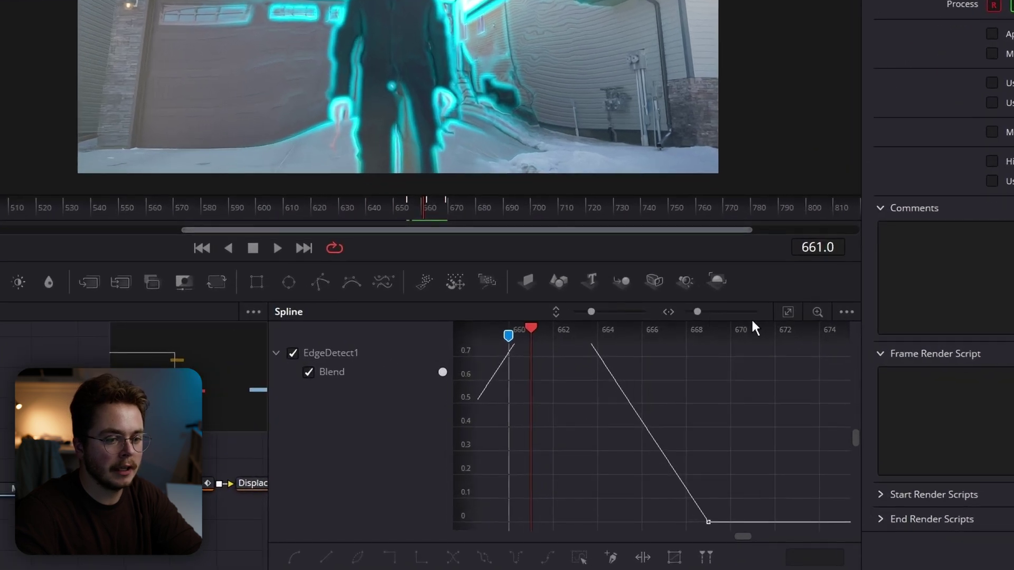
{"action": "left_click", "coordinate": [742, 366]}
{"action": "left_click_drag", "start_coordinate": [690, 412], "coordinate": [734, 409]}
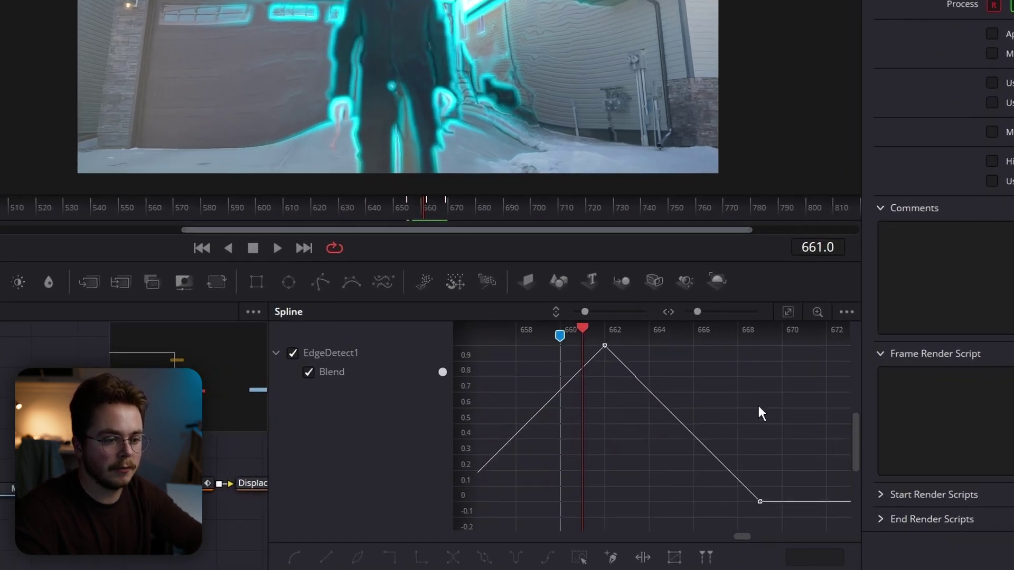
{"action": "scroll", "coordinate": [757, 406], "scroll_direction": "down", "scroll_amount": 3}
{"action": "left_click_drag", "start_coordinate": [799, 351], "coordinate": [502, 492]}
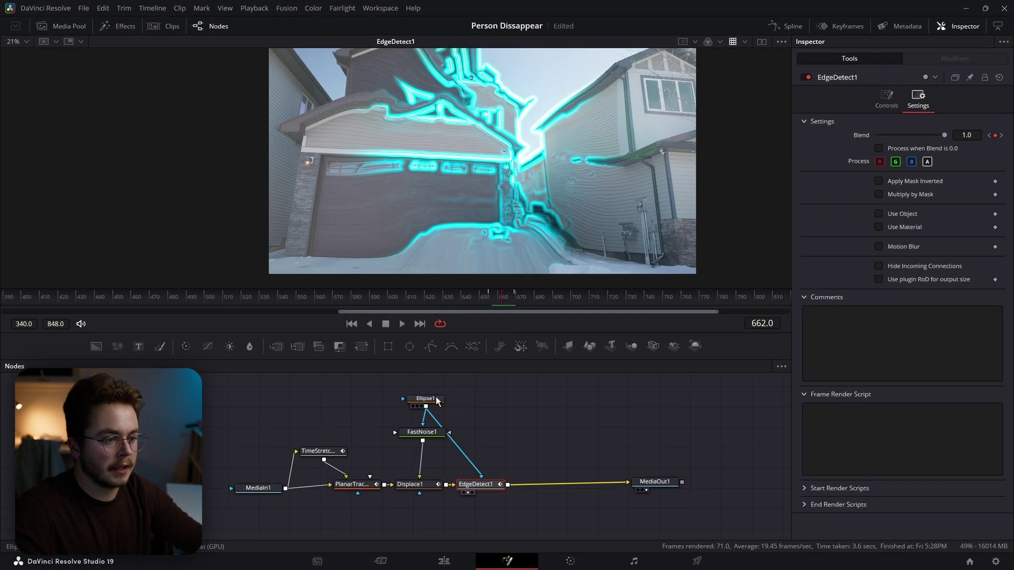
- Reposition and narrow the shared ellipse mask so it fits around the man on frame 638, and scrub through the effect
{"action": "left_click", "coordinate": [436, 400]}
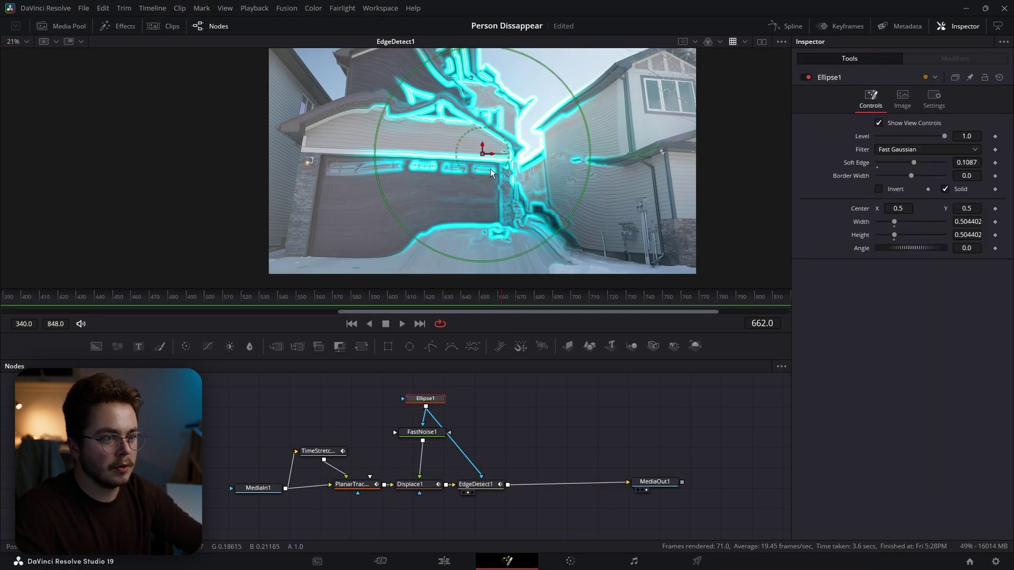
{"action": "left_click_drag", "start_coordinate": [482, 154], "coordinate": [482, 193]}
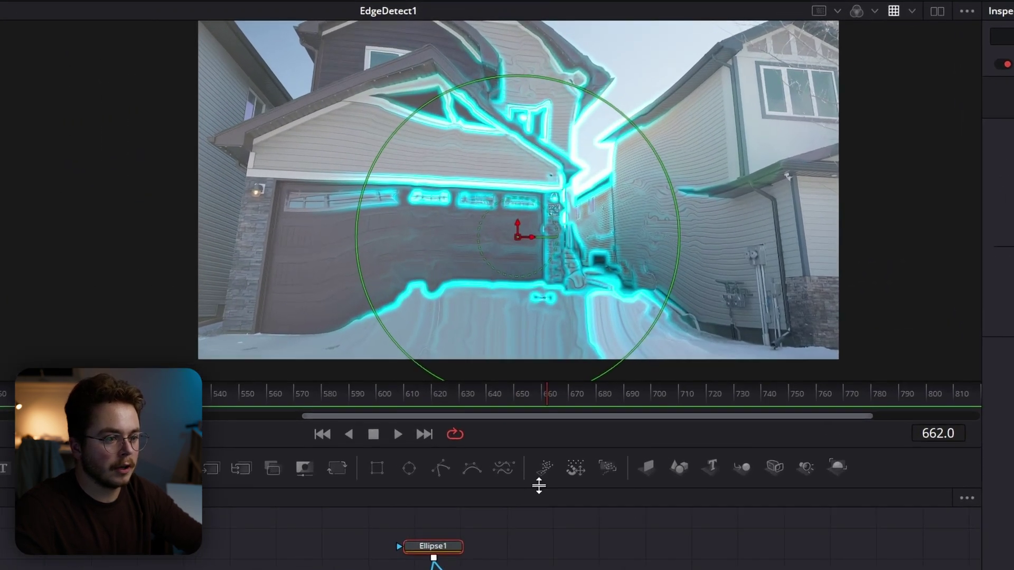
{"action": "left_click", "coordinate": [481, 397]}
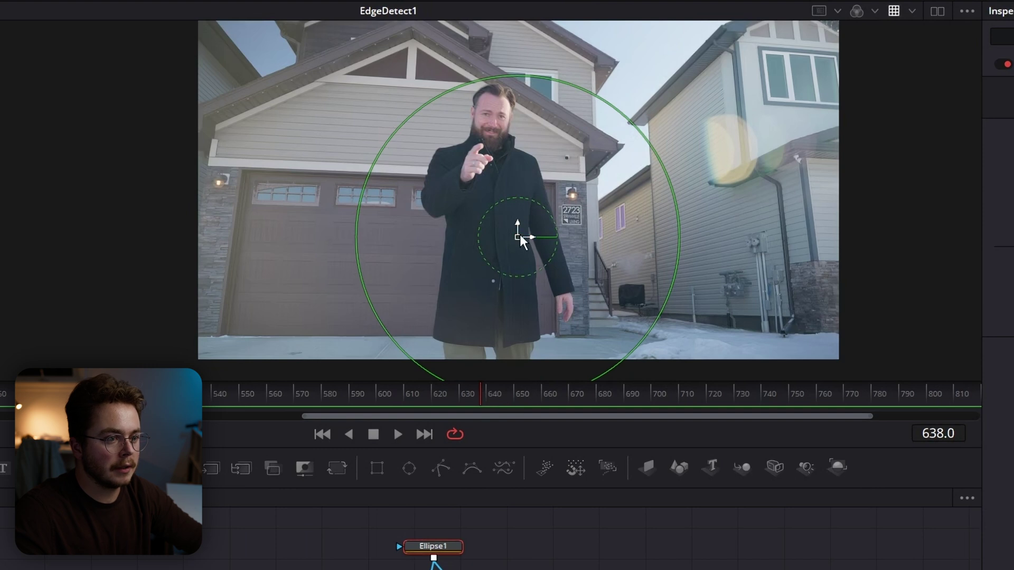
{"action": "left_click_drag", "start_coordinate": [519, 240], "coordinate": [503, 220]}
{"action": "left_click_drag", "start_coordinate": [657, 282], "coordinate": [610, 108]}
{"action": "left_click_drag", "start_coordinate": [561, 75], "coordinate": [553, 93]}
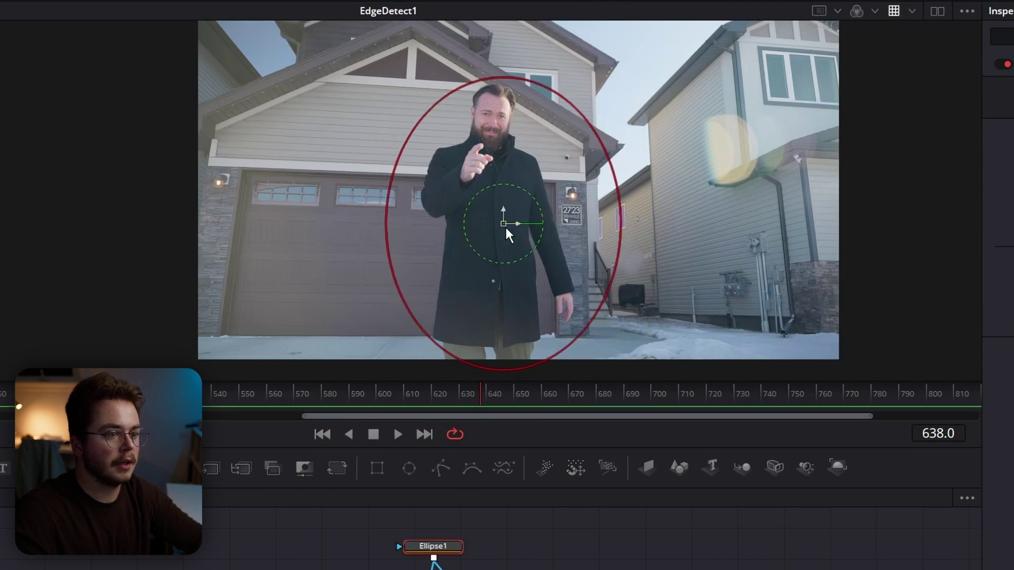
{"action": "left_click", "coordinate": [512, 403]}
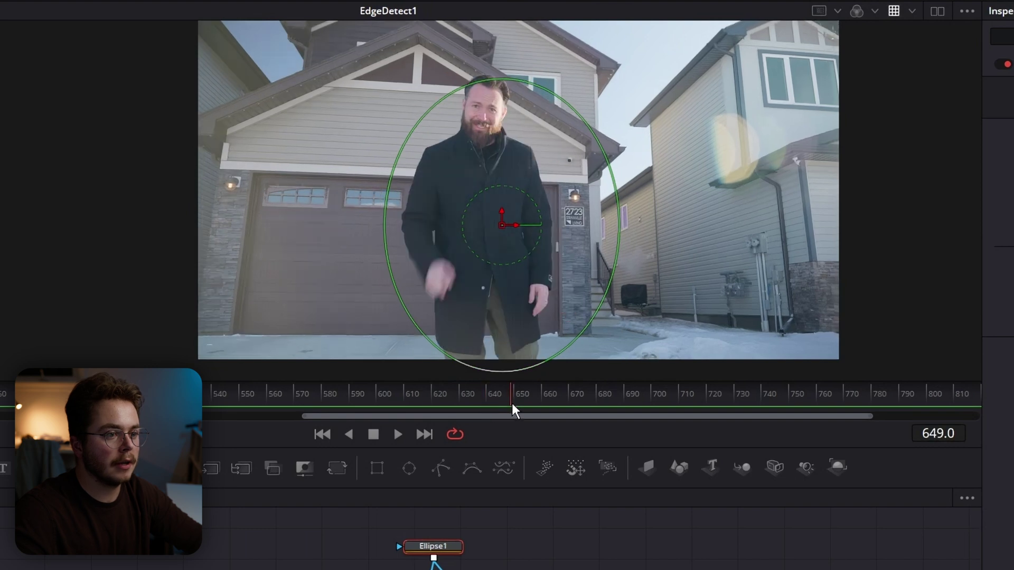
{"action": "left_click_drag", "start_coordinate": [511, 404], "coordinate": [552, 402]}
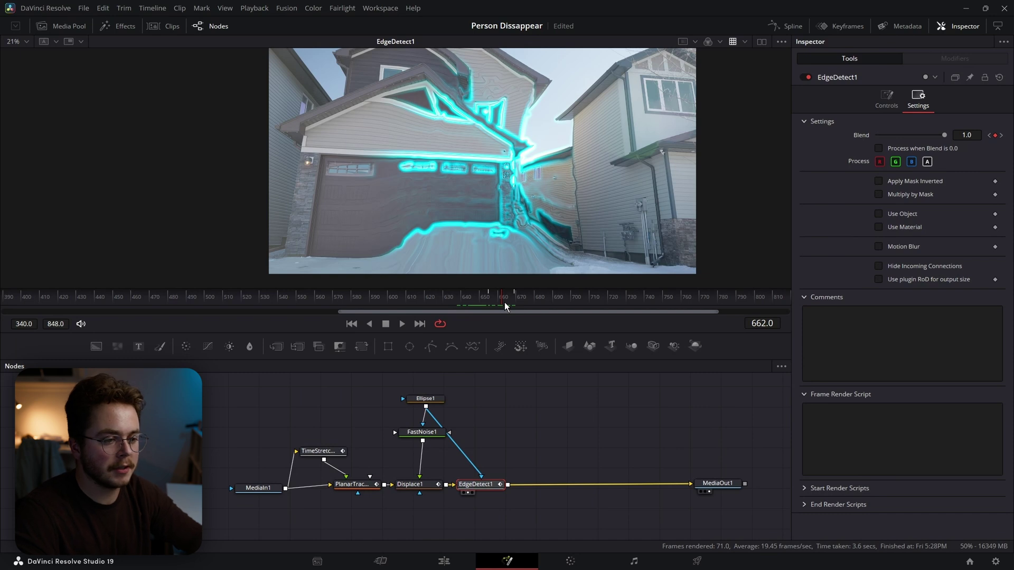
- Add a second Displace node after the Edge Detect node
{"action": "key", "text": "shift+space"}
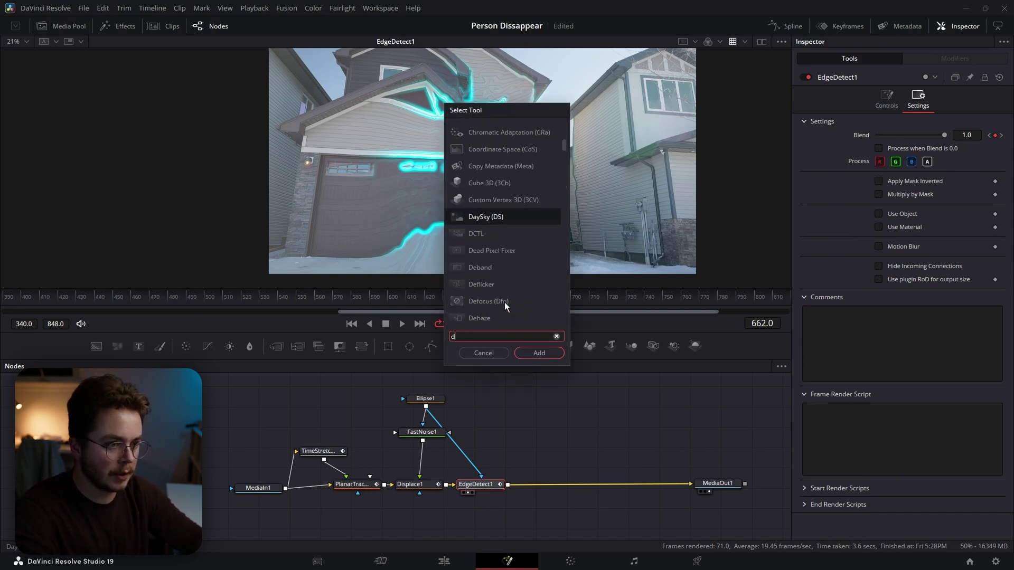
{"action": "type", "text": "displace"}
{"action": "key", "text": "Return"}
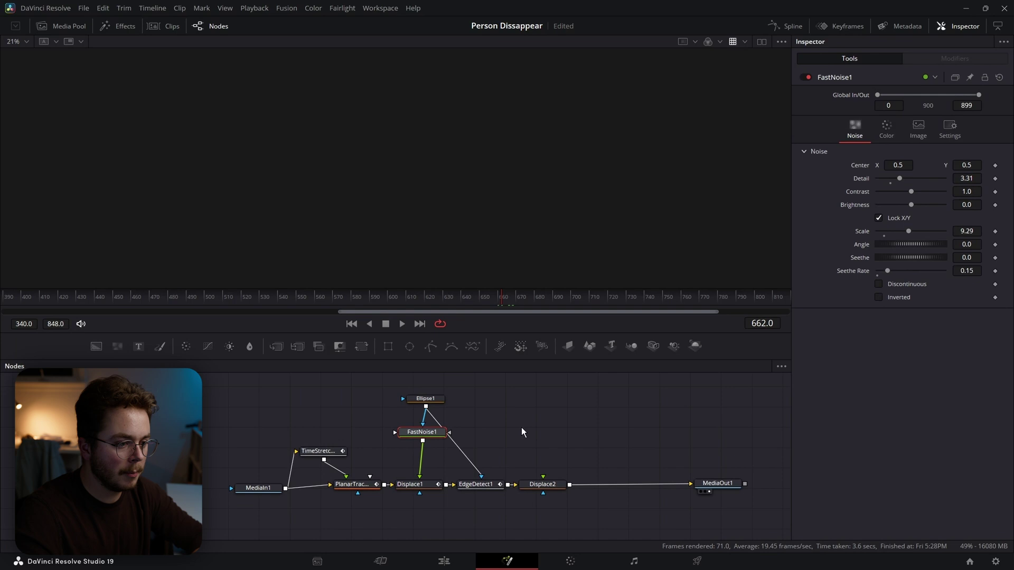
- Duplicate the FastNoise node, connect the copy to the second Displace node's foreground input, and view that Displace node
{"action": "key", "text": "ctrl+c"}
{"action": "key", "text": "ctrl+v"}
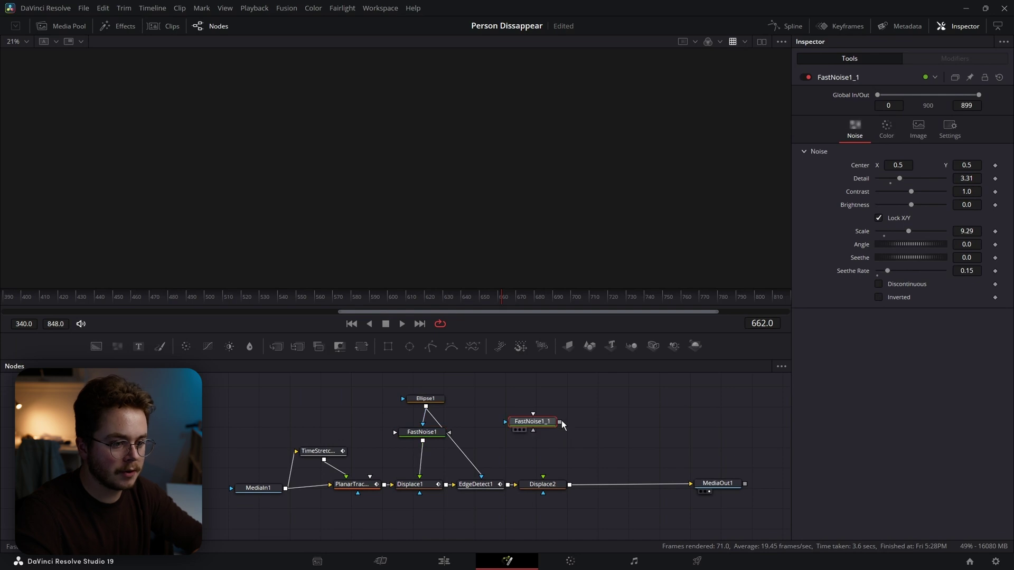
{"action": "left_click_drag", "start_coordinate": [555, 464], "coordinate": [547, 487]}
{"action": "left_click", "coordinate": [547, 487]}
{"action": "key", "text": "2"}
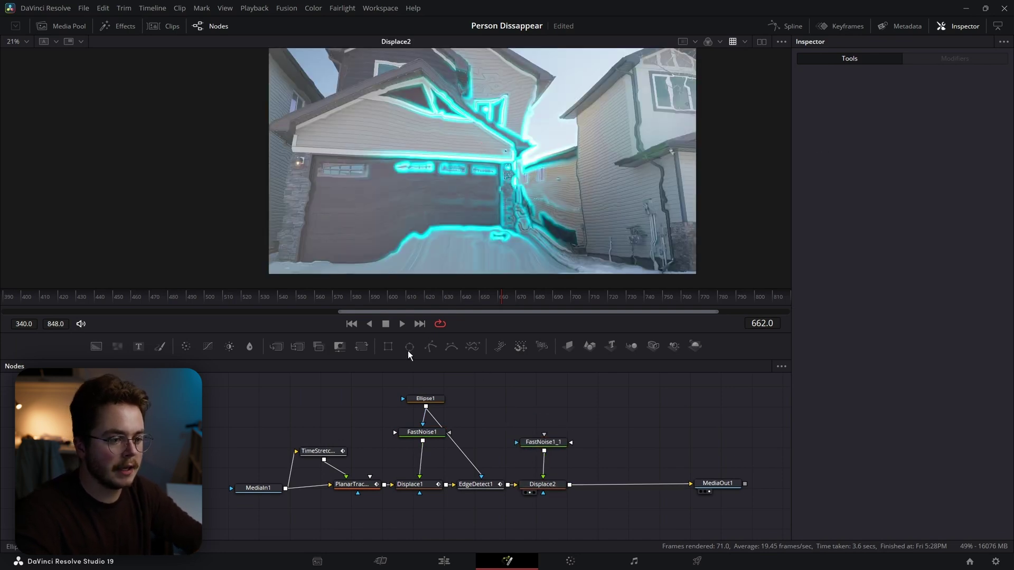
- Add a second ellipse mask and connect it to the duplicated FastNoise node
{"action": "left_click_drag", "start_coordinate": [409, 349], "coordinate": [551, 405]}
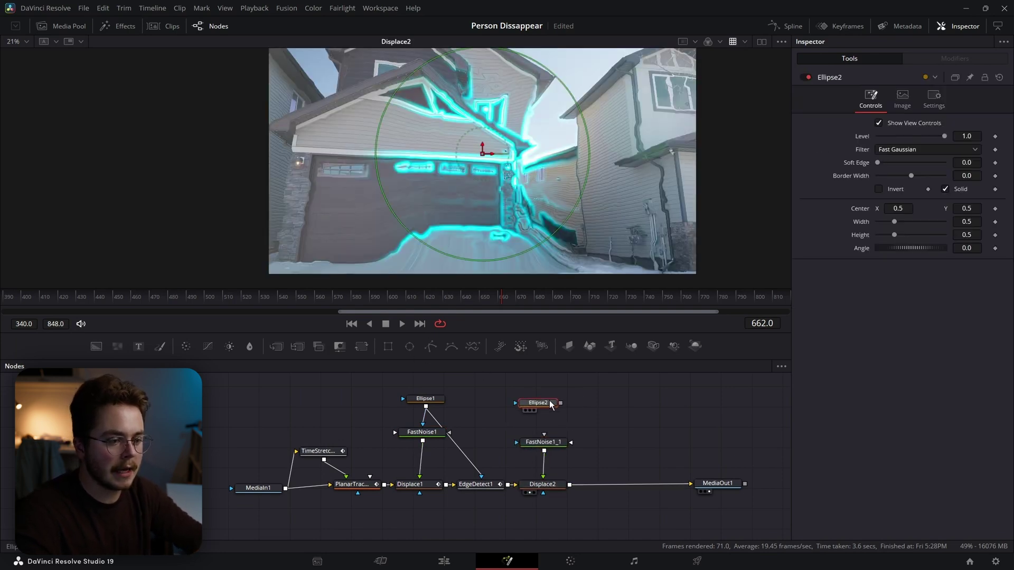
{"action": "left_click_drag", "start_coordinate": [553, 444], "coordinate": [552, 445]}
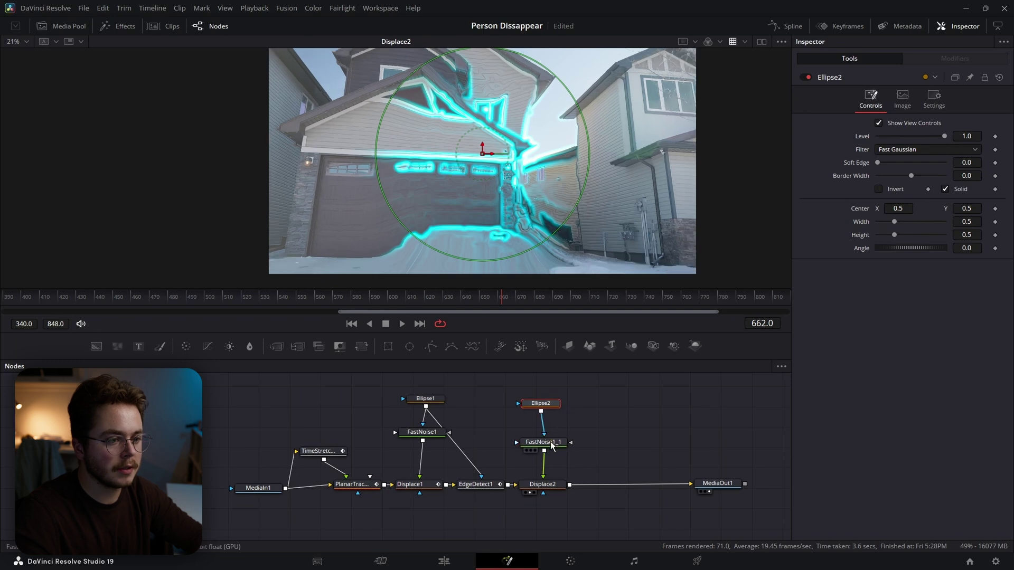
- Move the second ellipse onto the garage door, shrink it to about 0.026 wide and high, and keyframe Width and Height on frame 662
{"action": "left_click_drag", "start_coordinate": [552, 232], "coordinate": [483, 207]}
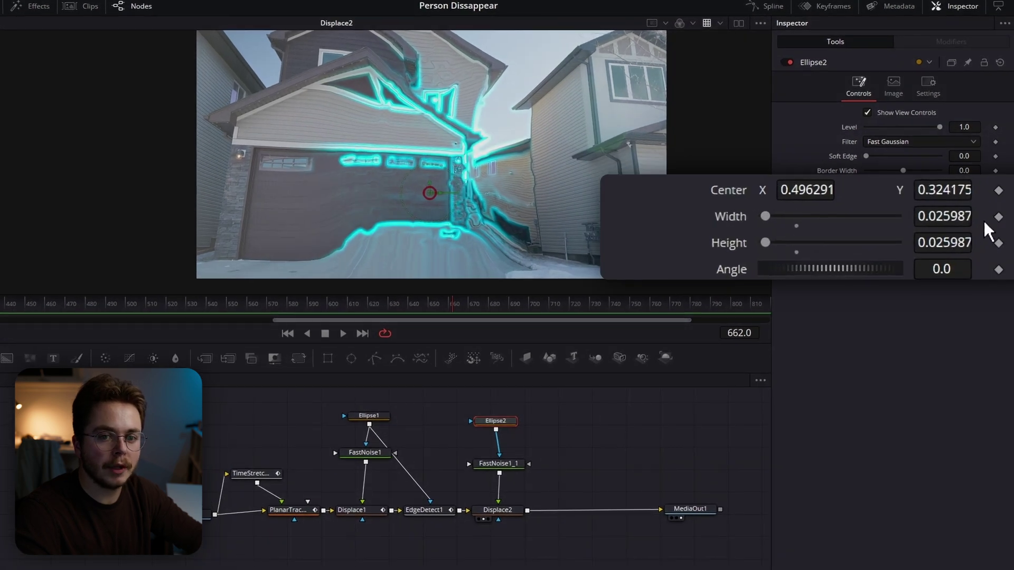
{"action": "left_click", "coordinate": [995, 222]}
{"action": "left_click", "coordinate": [999, 243]}
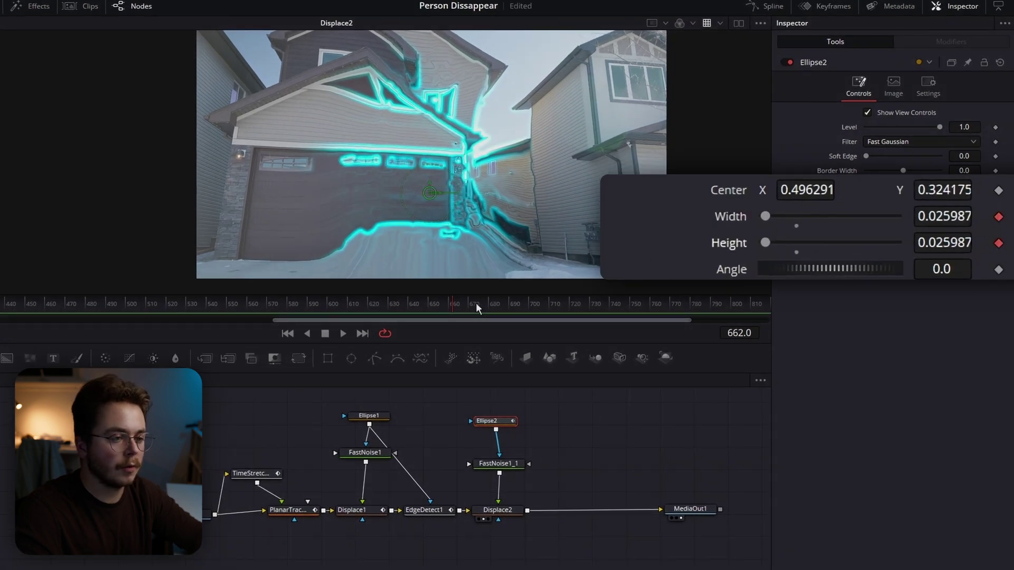
- On frame 688, enlarge the second ellipse beyond the picture to about 1.317 wide and 1.443 high
{"action": "left_click_drag", "start_coordinate": [476, 305], "coordinate": [506, 309]}
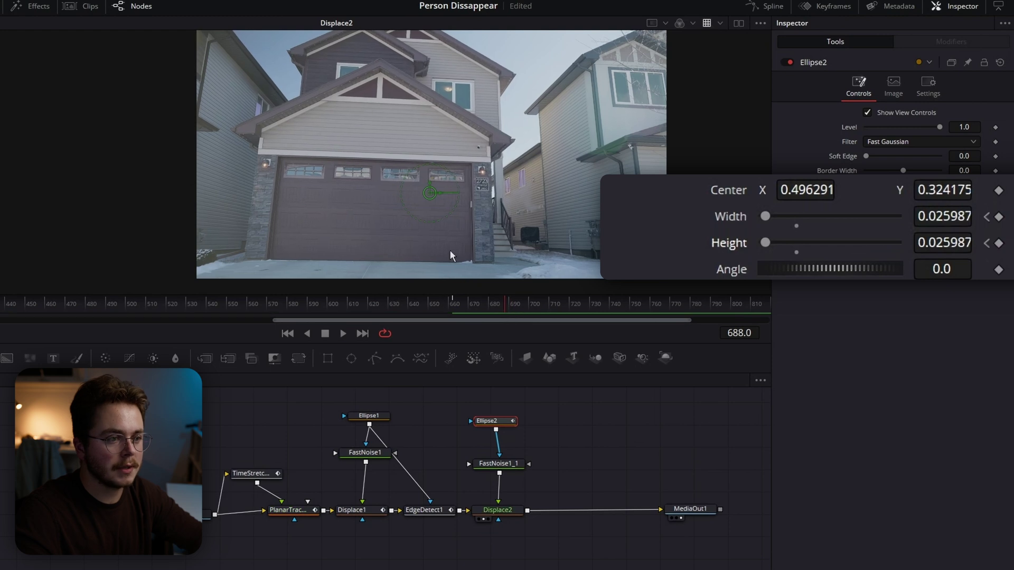
{"action": "scroll", "coordinate": [429, 201], "scroll_direction": "down", "scroll_amount": 3}
{"action": "left_click_drag", "start_coordinate": [765, 217], "coordinate": [808, 217]}
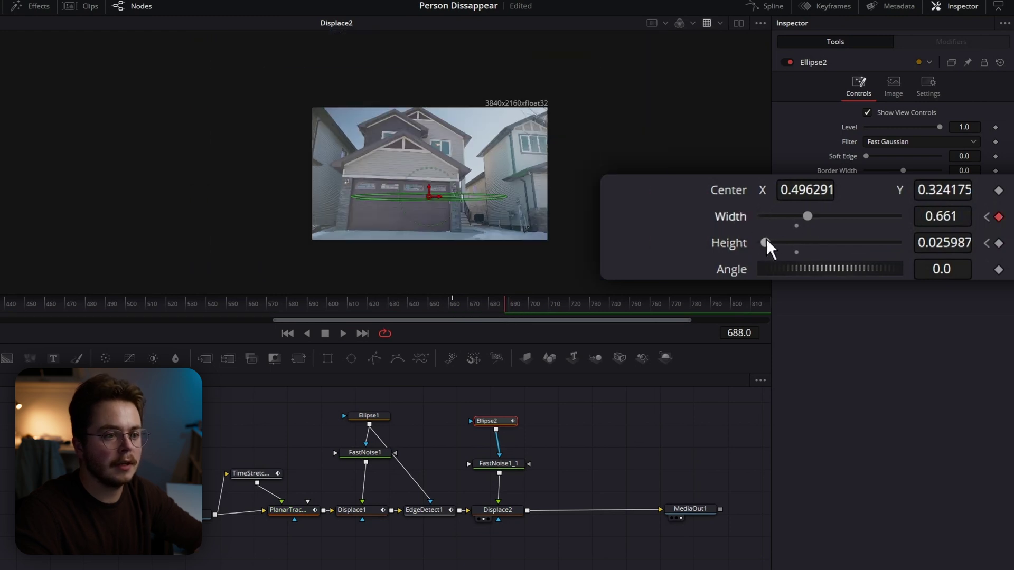
{"action": "left_click_drag", "start_coordinate": [765, 242], "coordinate": [812, 242]}
{"action": "left_click_drag", "start_coordinate": [504, 233], "coordinate": [554, 262]}
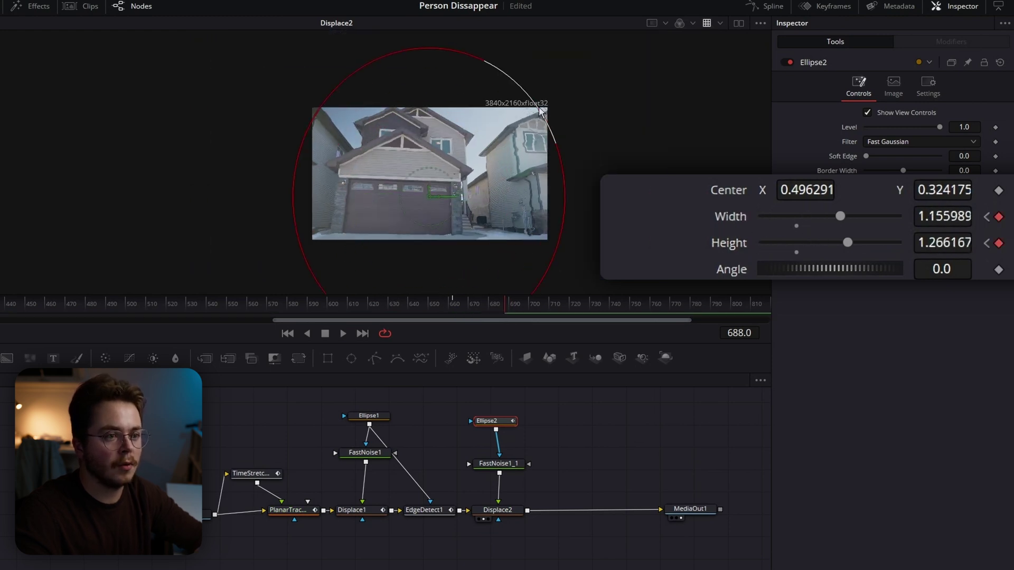
{"action": "left_click_drag", "start_coordinate": [541, 111], "coordinate": [560, 106]}
- On frame 673, turn off Solid for the second ellipse, set its Border Width to 0.048 and soften its edge slightly
{"action": "left_click", "coordinate": [474, 303]}
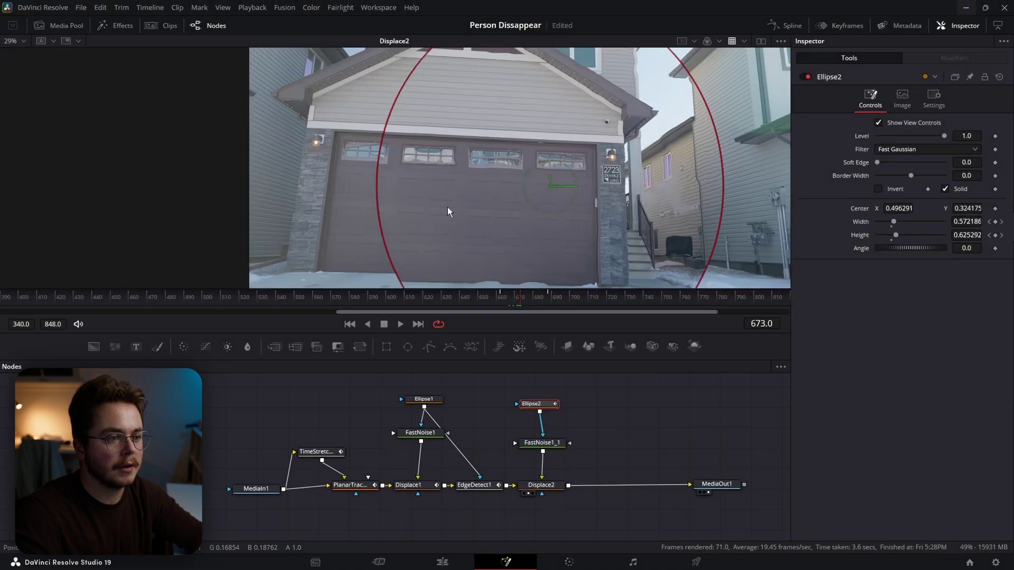
{"action": "left_click_drag", "start_coordinate": [495, 228], "coordinate": [413, 184]}
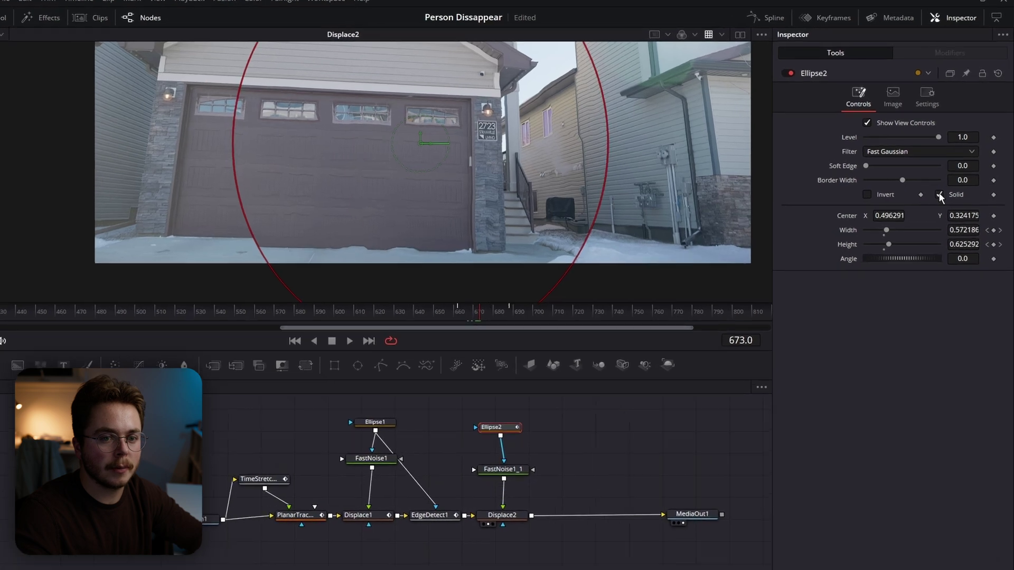
{"action": "left_click", "coordinate": [944, 189]}
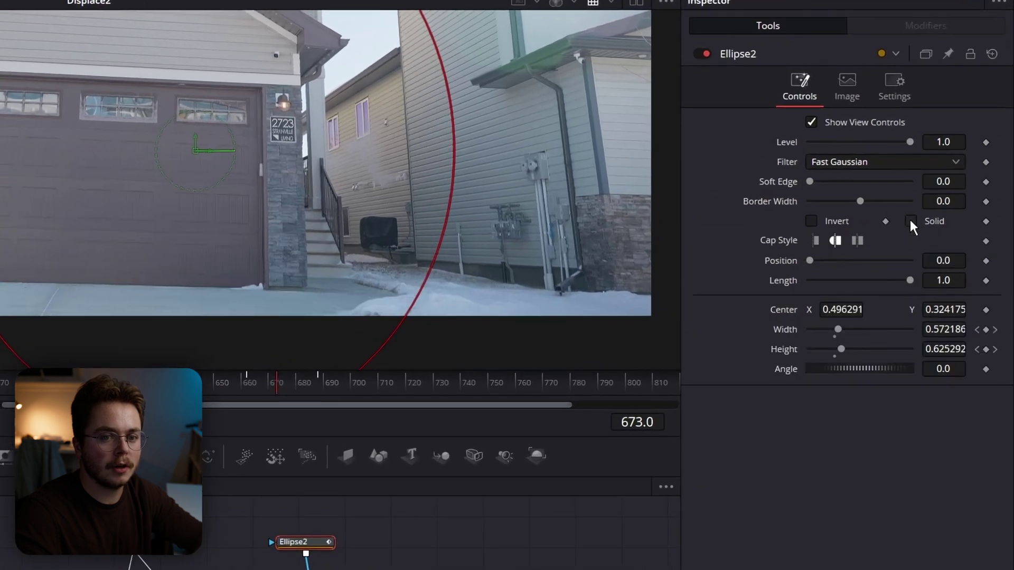
{"action": "left_click_drag", "start_coordinate": [911, 176], "coordinate": [913, 175]}
{"action": "left_click_drag", "start_coordinate": [863, 202], "coordinate": [873, 201]}
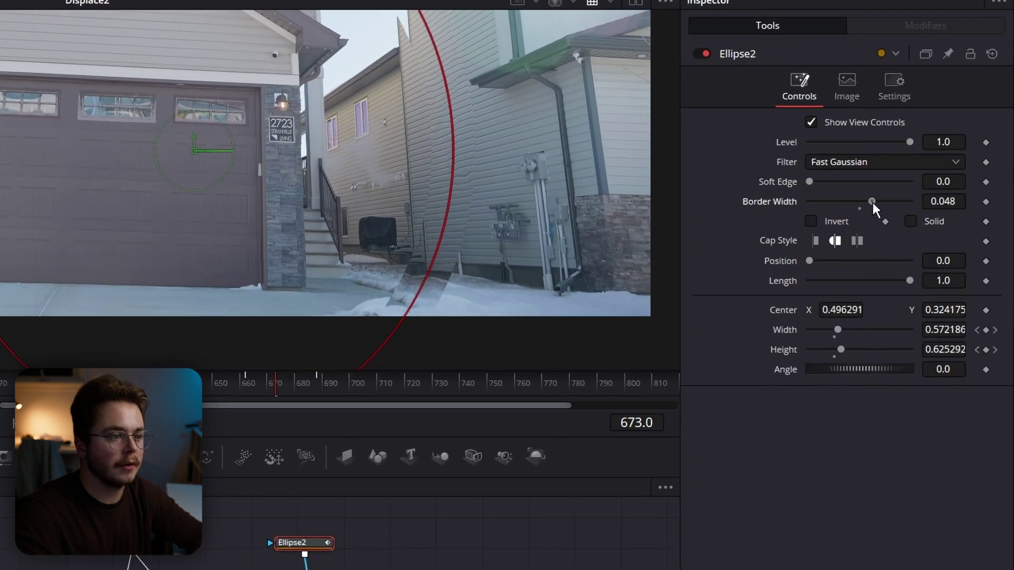
{"action": "left_click_drag", "start_coordinate": [810, 182], "coordinate": [815, 182]}
- Raise the Displace2 node's Refraction Strength to 0.25 and Light Power to 0.8, and set the second ellipse's Soft Edge to 0.022
{"action": "left_click", "coordinate": [538, 489]}
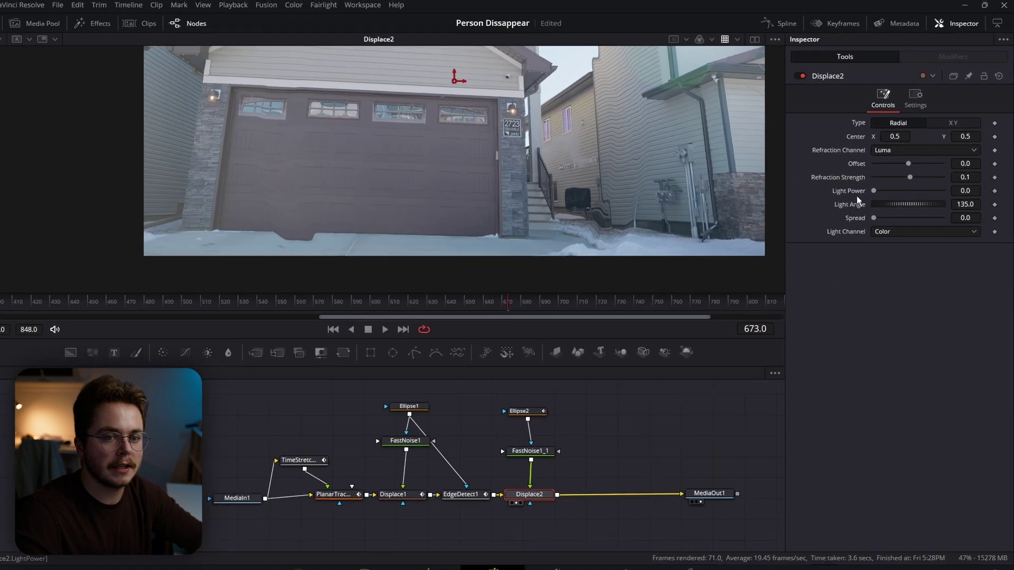
{"action": "left_click_drag", "start_coordinate": [913, 176], "coordinate": [886, 166]}
{"action": "left_click", "coordinate": [553, 402]}
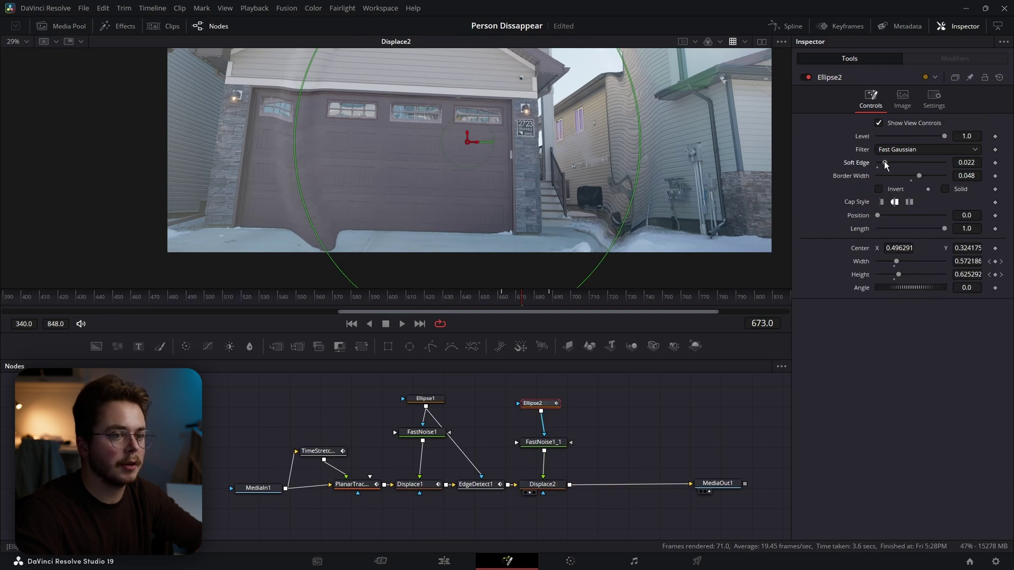
- Adjust the noise pattern settings of the duplicated FastNoise node to refine the ring's distortion
{"action": "left_click", "coordinate": [543, 442]}
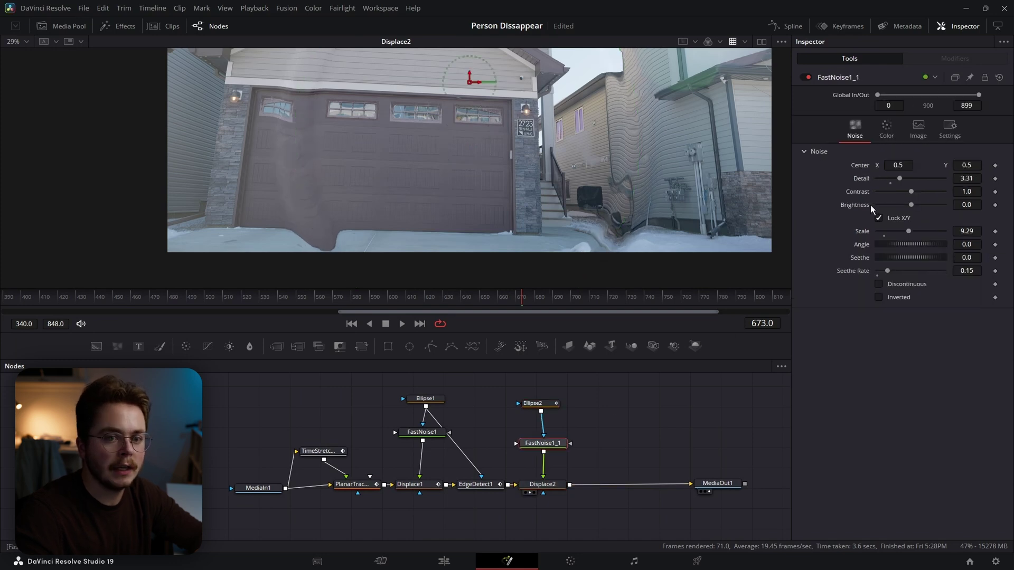
{"action": "left_click_drag", "start_coordinate": [898, 177], "coordinate": [903, 177]}
{"action": "left_click_drag", "start_coordinate": [815, 144], "coordinate": [837, 138]}
{"action": "left_click_drag", "start_coordinate": [815, 253], "coordinate": [844, 252]}
{"action": "left_click_drag", "start_coordinate": [783, 331], "coordinate": [789, 331]}
- Smooth the second ellipse's Width and Height keyframes in the Spline editor
{"action": "left_click", "coordinate": [494, 422]}
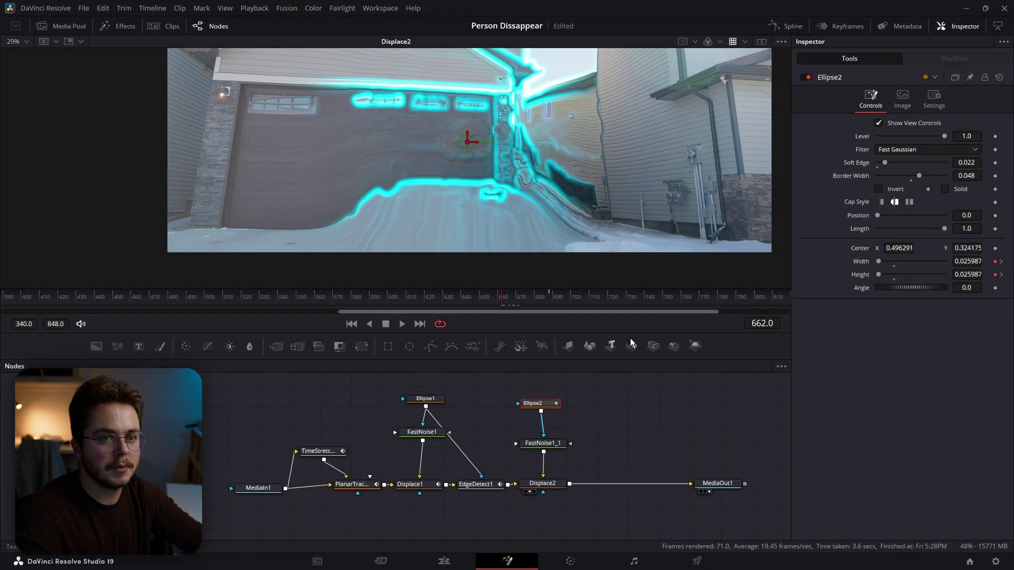
{"action": "left_click", "coordinate": [793, 27]}
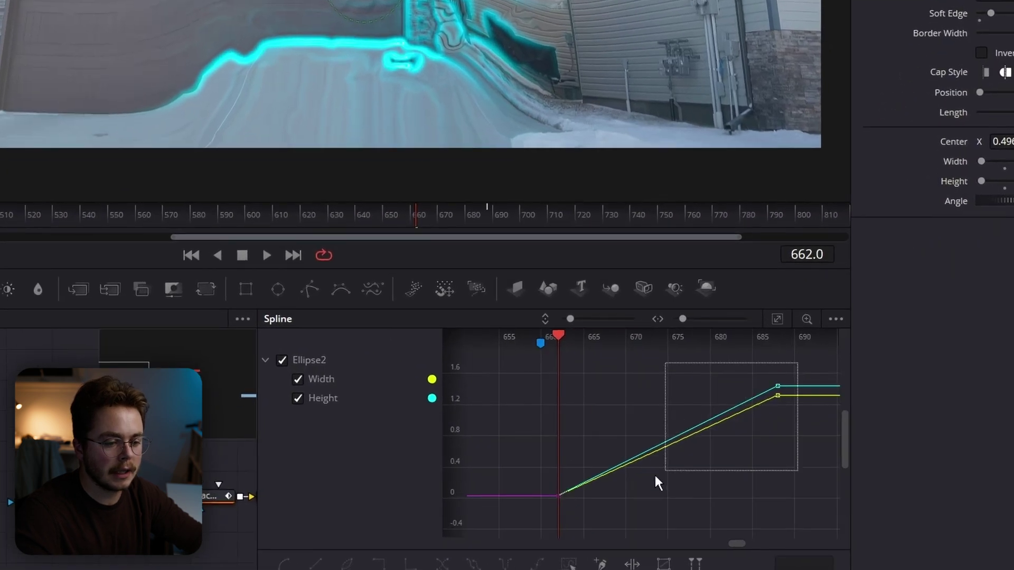
{"action": "left_click_drag", "start_coordinate": [657, 483], "coordinate": [655, 487]}
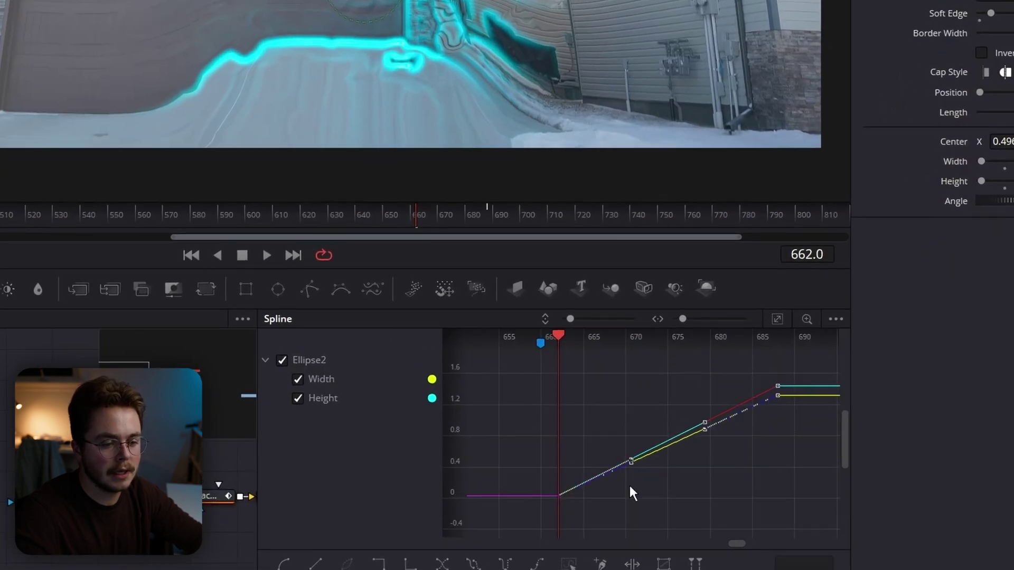
{"action": "key", "text": "shift+s"}
{"action": "left_click_drag", "start_coordinate": [595, 452], "coordinate": [492, 522]}
{"action": "left_click", "coordinate": [588, 488]}
{"action": "left_click_drag", "start_coordinate": [590, 459], "coordinate": [523, 535]}
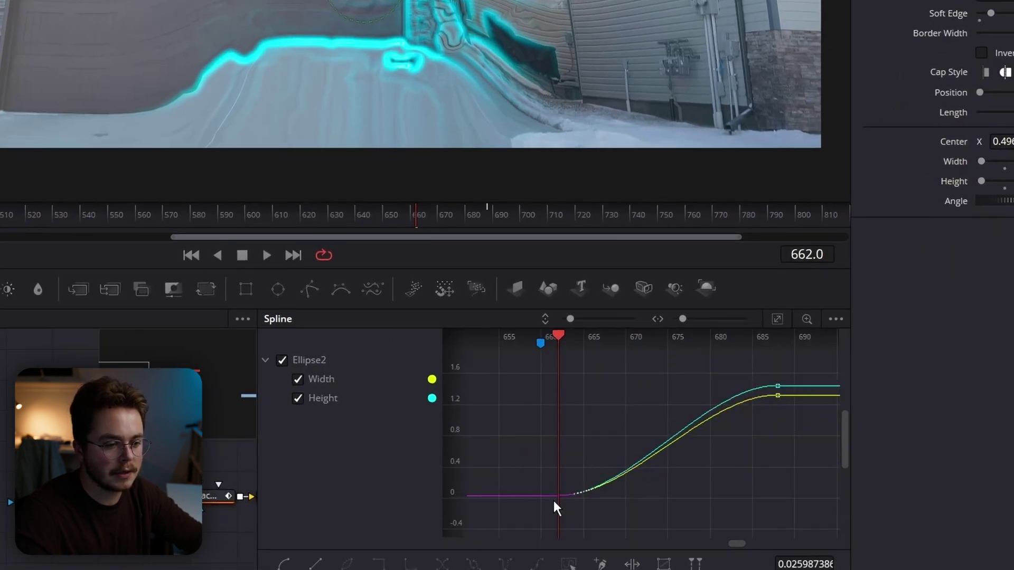
- Isolate the ellipse's Width curve and reshape it to rise steeply from frame 662 and ease out towards frame 688
{"action": "left_click", "coordinate": [308, 400]}
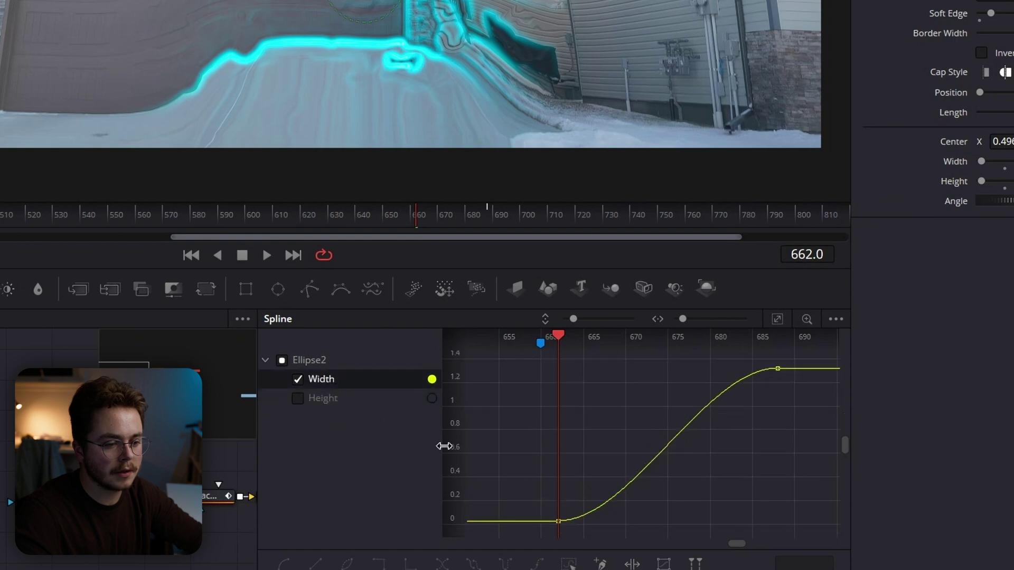
{"action": "left_click_drag", "start_coordinate": [584, 486], "coordinate": [513, 562]}
{"action": "left_click_drag", "start_coordinate": [629, 521], "coordinate": [539, 432]}
- Isolate the ellipse's Height curve, give it the same steep start at frame 662, and close the Spline editor
{"action": "left_click", "coordinate": [298, 398]}
{"action": "left_click", "coordinate": [298, 398]}
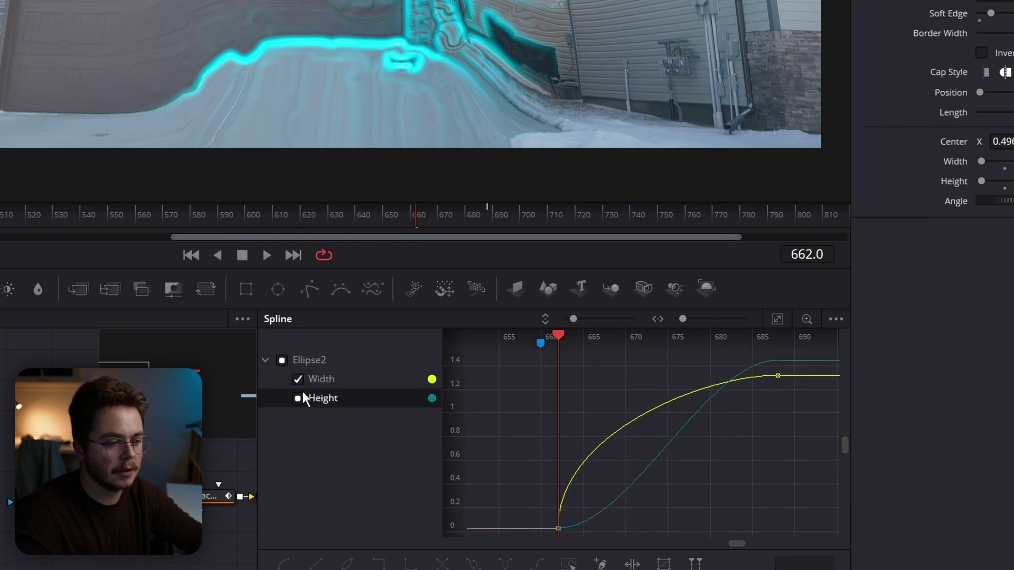
{"action": "left_click", "coordinate": [297, 398]}
{"action": "left_click", "coordinate": [297, 379]}
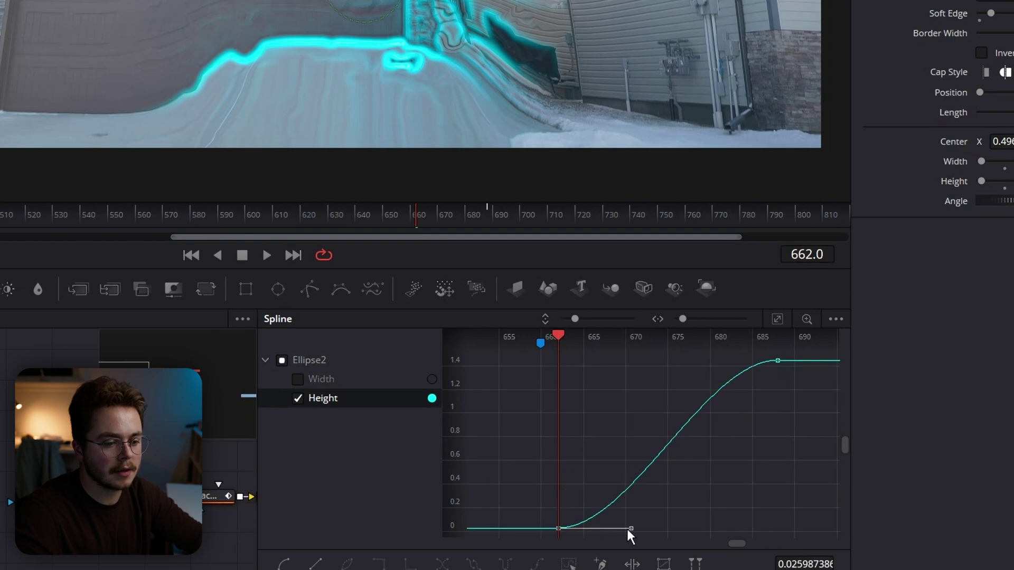
{"action": "left_click_drag", "start_coordinate": [627, 531], "coordinate": [537, 418]}
{"action": "left_click", "coordinate": [785, 26]}
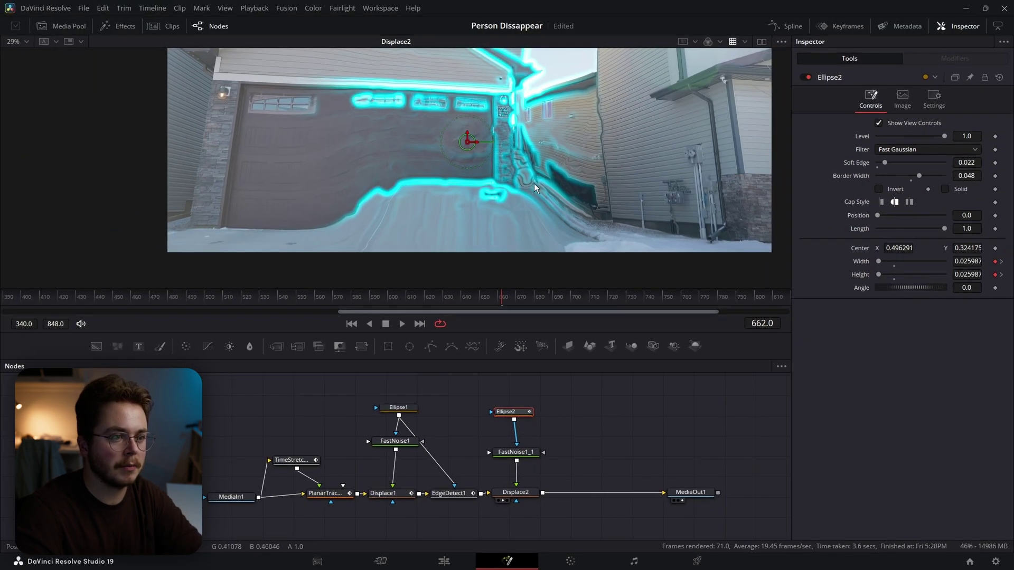
- Keyframe the second ellipse's Level at 1.0 on frame 662 and at 0.0 on frame 688
{"action": "key", "text": "Right"}
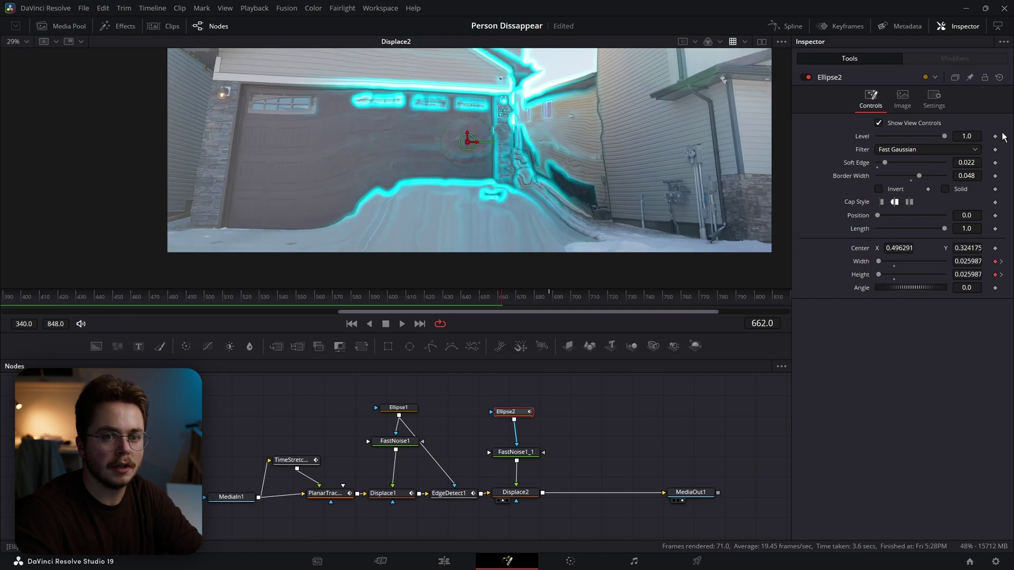
{"action": "left_click", "coordinate": [996, 137]}
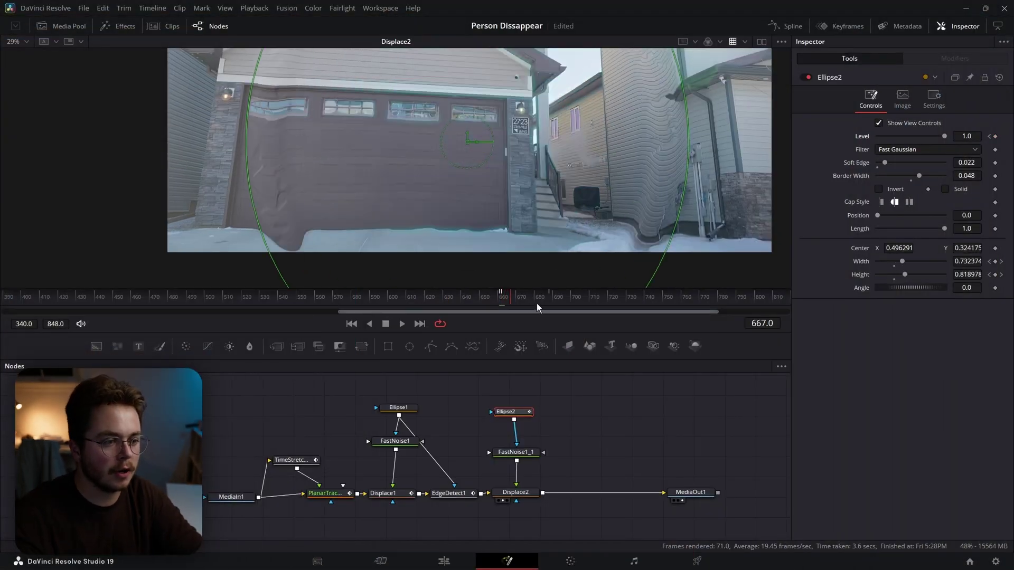
{"action": "left_click", "coordinate": [550, 300]}
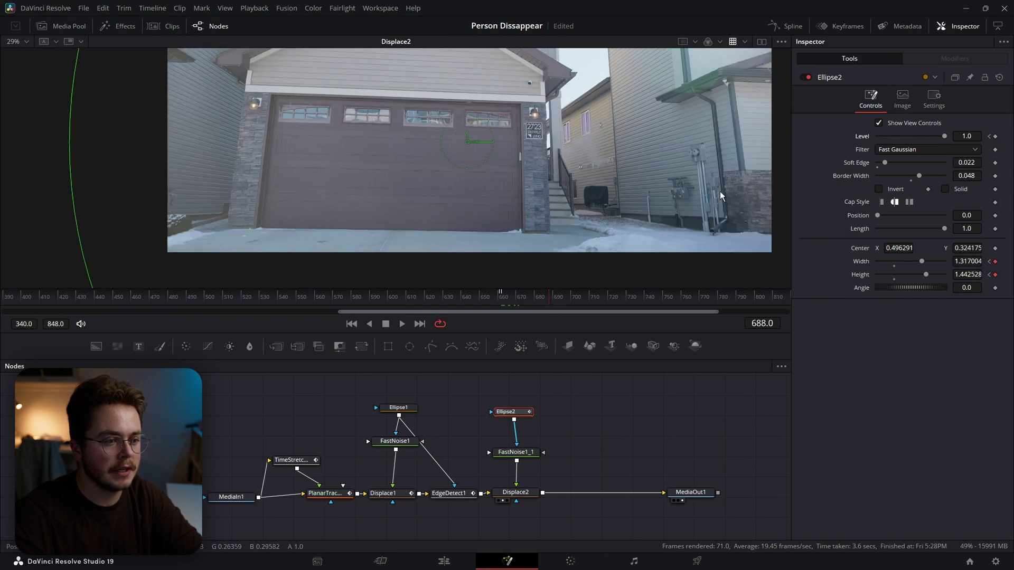
{"action": "left_click_drag", "start_coordinate": [943, 136], "coordinate": [851, 132]}
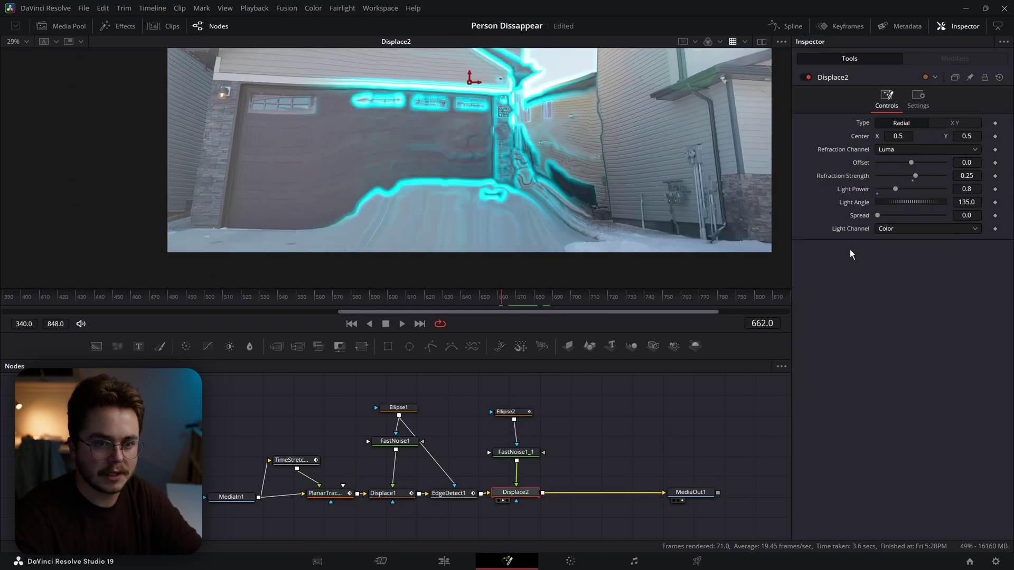
- Keyframe the Displace2 node's Refraction Strength at 0.25 on frame 662 and at 0 on frame 688
{"action": "left_click", "coordinate": [994, 176]}
{"action": "left_click", "coordinate": [507, 413]}
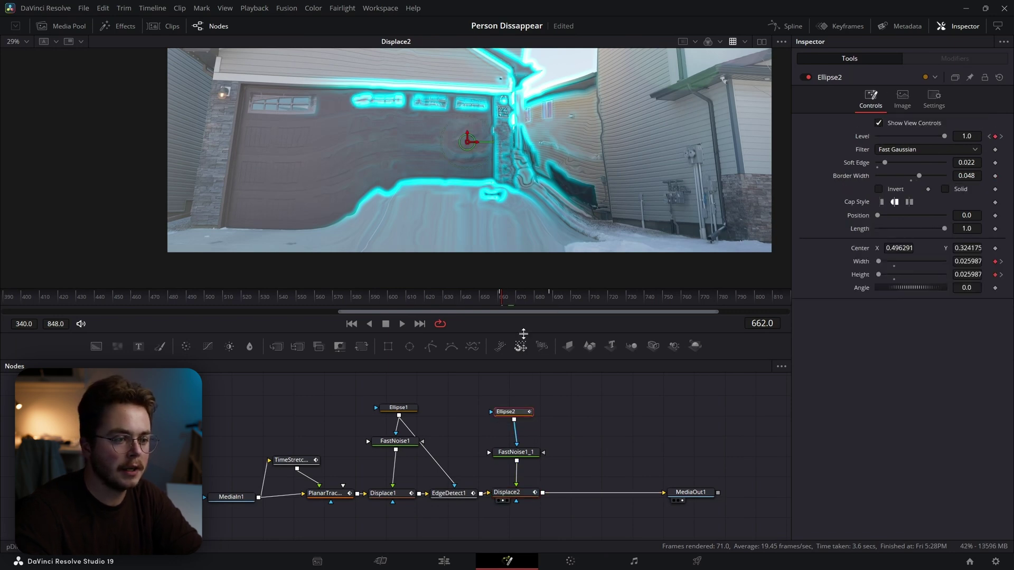
{"action": "left_click", "coordinate": [550, 296]}
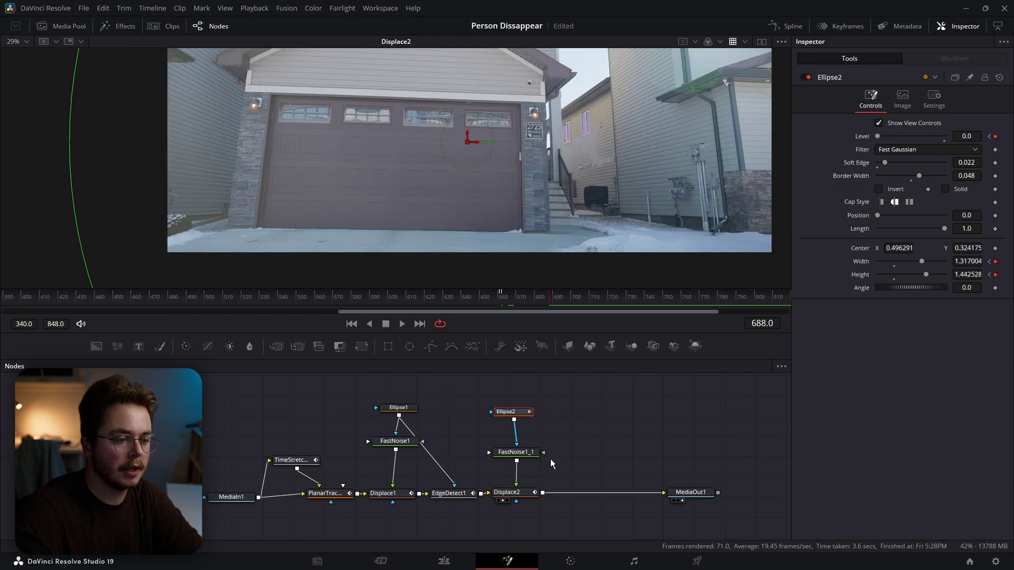
{"action": "left_click", "coordinate": [507, 492]}
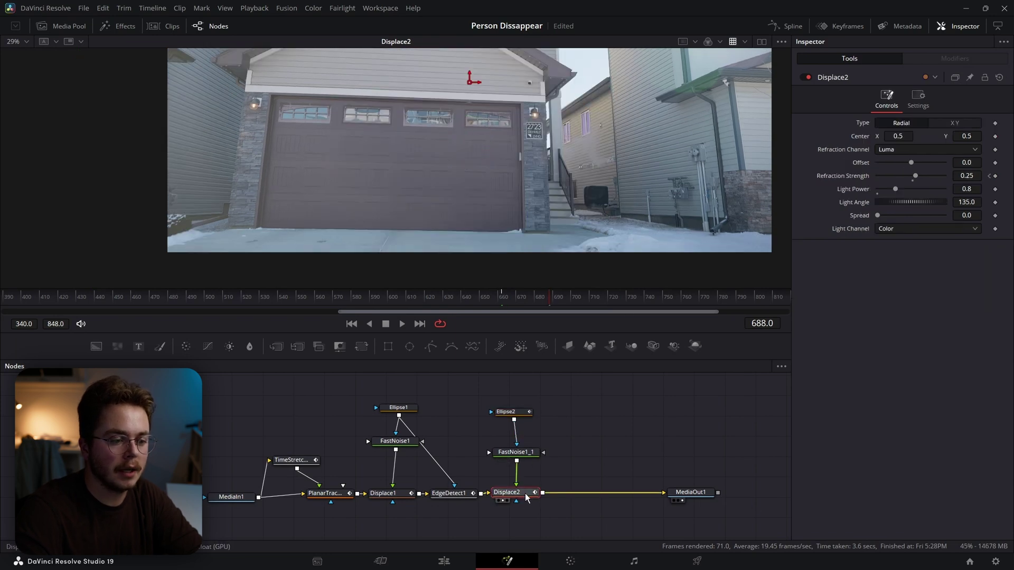
{"action": "left_click", "coordinate": [912, 181]}
{"action": "left_click", "coordinate": [966, 175]}
{"action": "type", "text": "0"}
{"action": "key", "text": "Return"}
- Check the shockwave around frame 670, add a Prism Blur node after Displace2, and mask it with the second ellipse
{"action": "scroll", "coordinate": [541, 103], "scroll_direction": "down", "scroll_amount": 2}
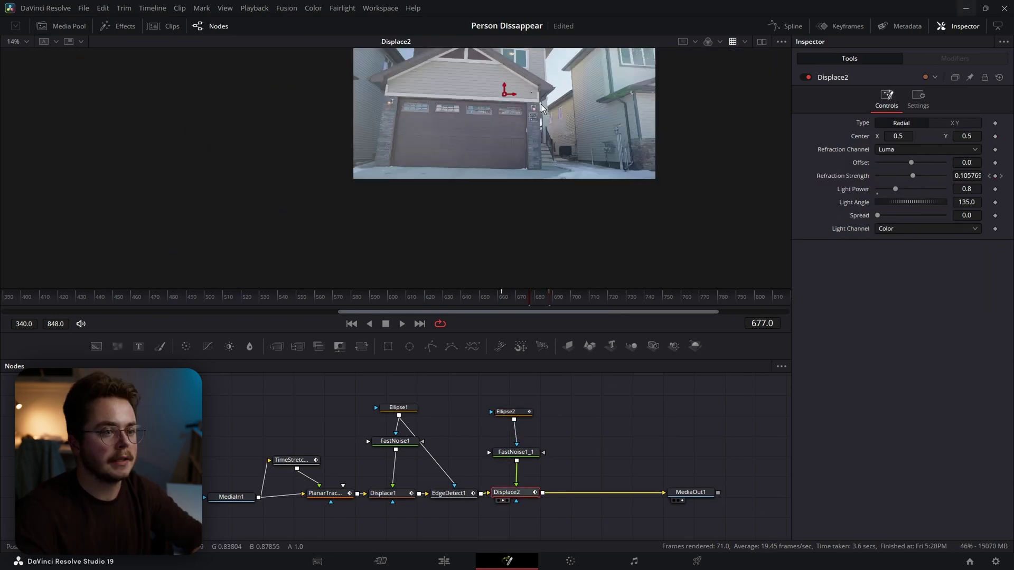
{"action": "left_click_drag", "start_coordinate": [517, 111], "coordinate": [531, 140]}
{"action": "scroll", "coordinate": [531, 140], "scroll_direction": "up", "scroll_amount": 1}
{"action": "left_click", "coordinate": [517, 299]}
{"action": "left_click_drag", "start_coordinate": [563, 105], "coordinate": [513, 174]}
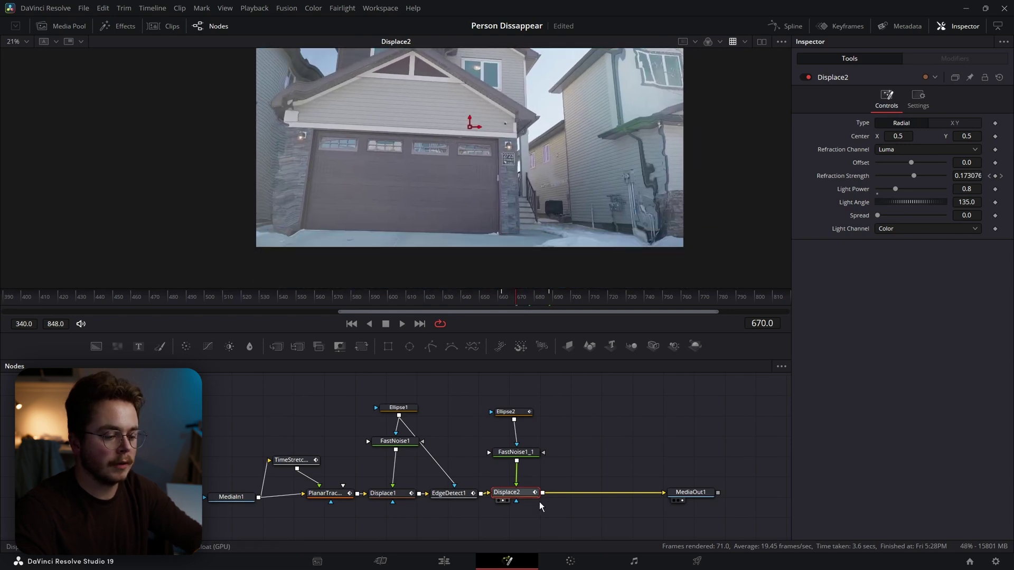
{"action": "key", "text": "shift+space"}
{"action": "type", "text": "prism"}
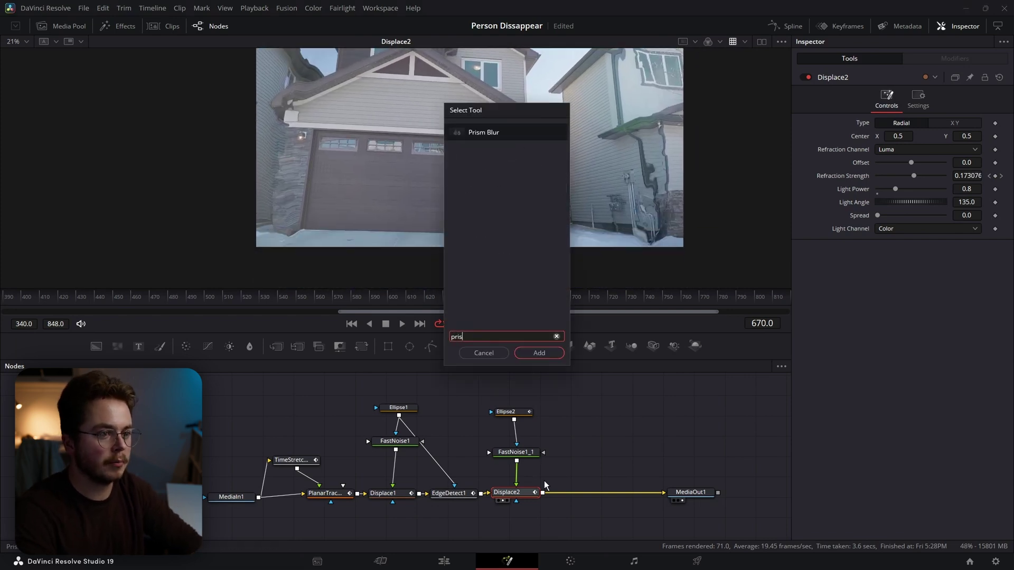
{"action": "key", "text": "Return"}
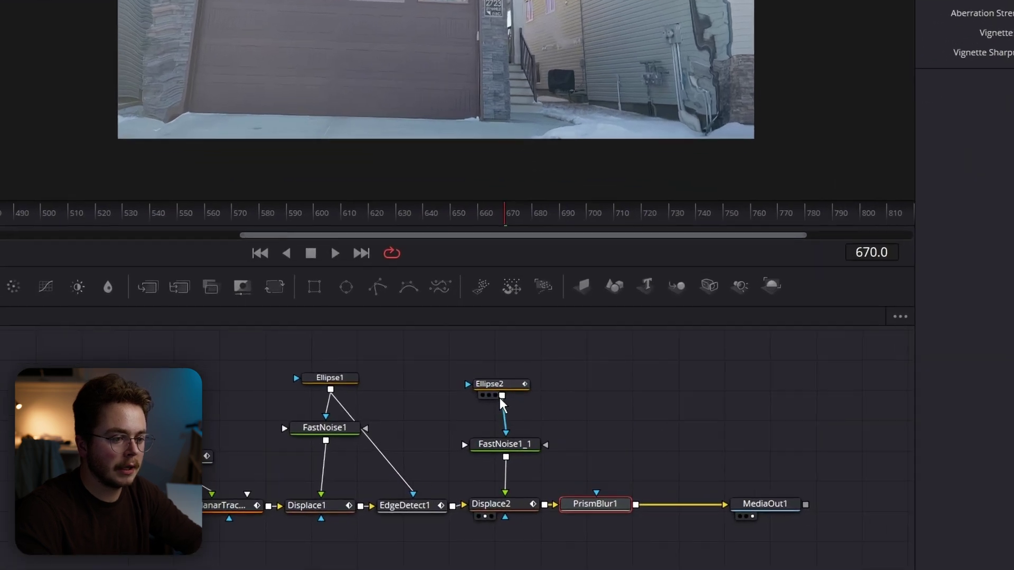
{"action": "left_click_drag", "start_coordinate": [513, 419], "coordinate": [604, 507]}
- View the Prism Blur node on frame 666 and set its Aberration Strength to 1.0
{"action": "left_click", "coordinate": [488, 210]}
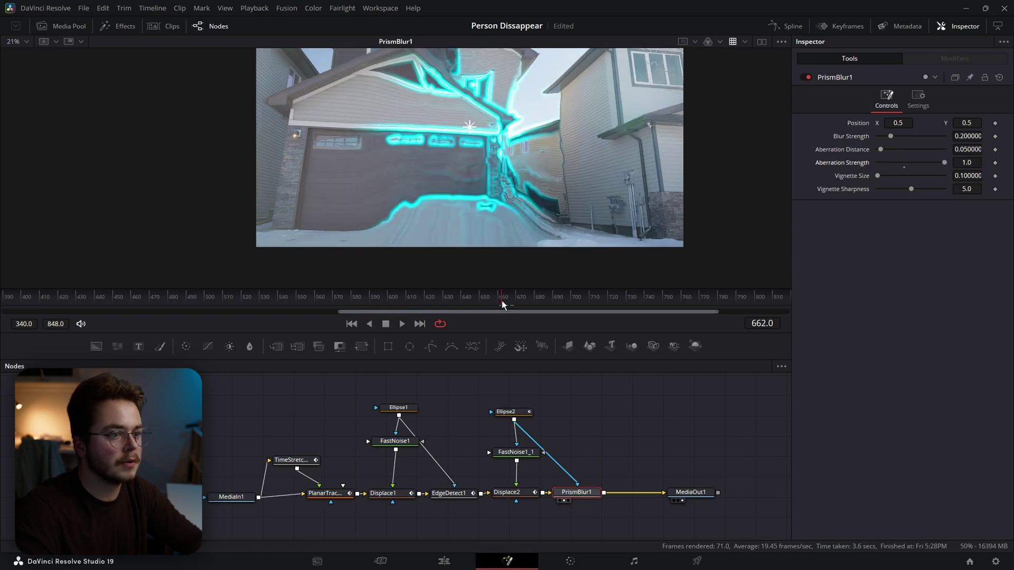
{"action": "left_click_drag", "start_coordinate": [502, 303], "coordinate": [507, 302]}
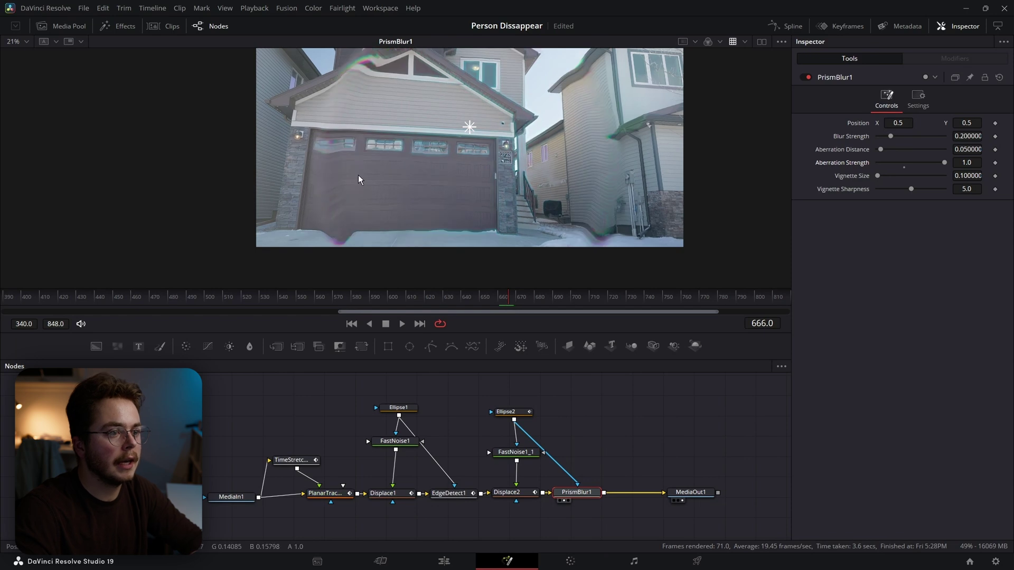
{"action": "scroll", "coordinate": [357, 175], "scroll_direction": "down", "scroll_amount": 2}
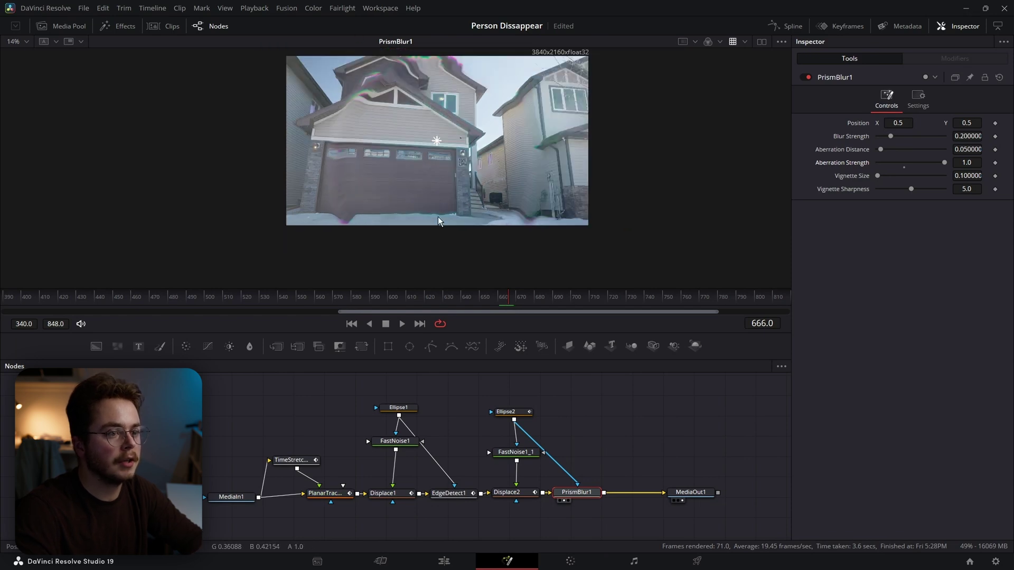
- Move MediaOut1 farther from the Prism Blur node and insert a Camera Shake node between them
{"action": "left_click", "coordinate": [505, 412]}
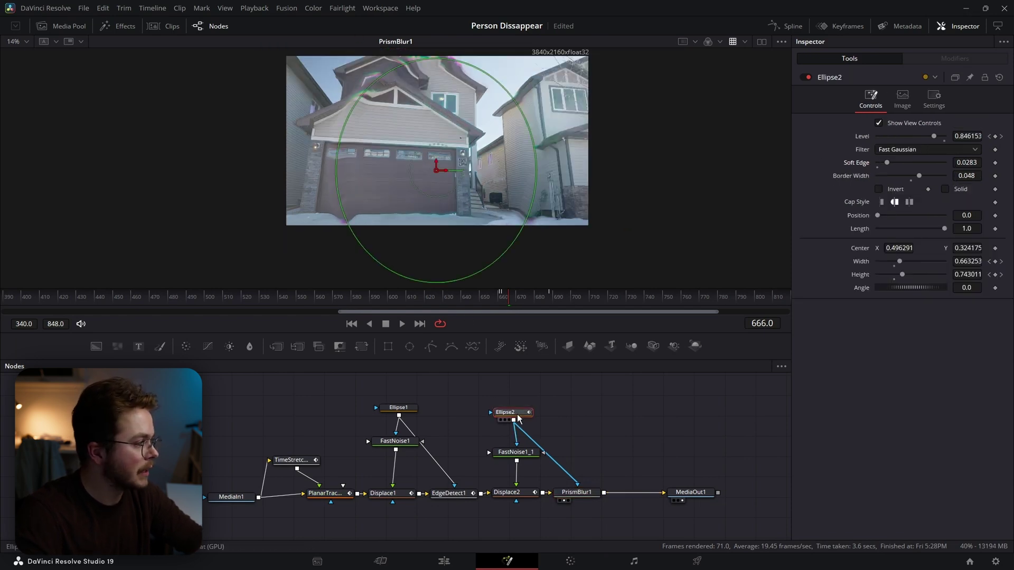
{"action": "left_click_drag", "start_coordinate": [686, 492], "coordinate": [723, 492]}
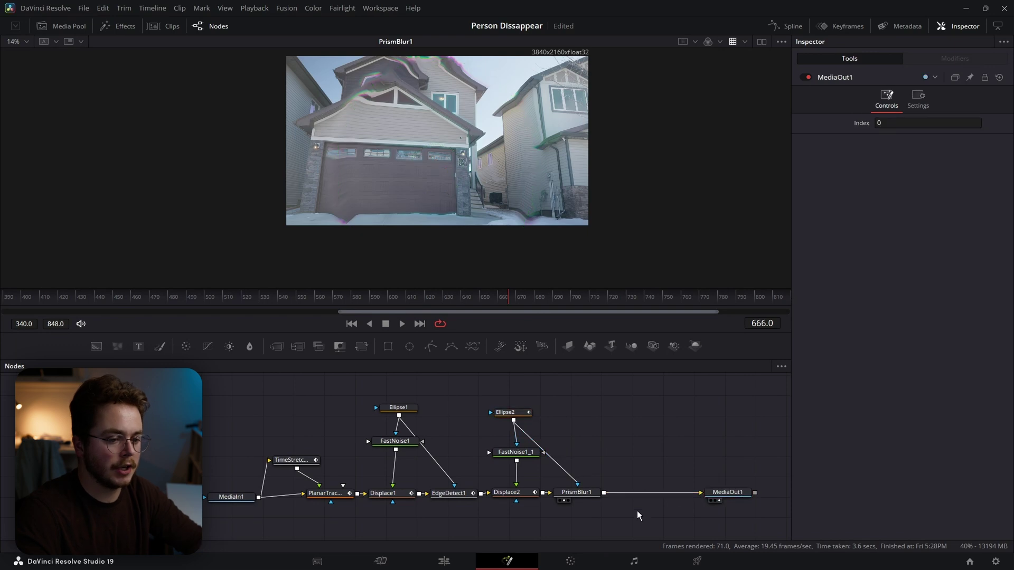
{"action": "left_click", "coordinate": [585, 498]}
{"action": "key", "text": "shift+space"}
{"action": "type", "text": "camera"}
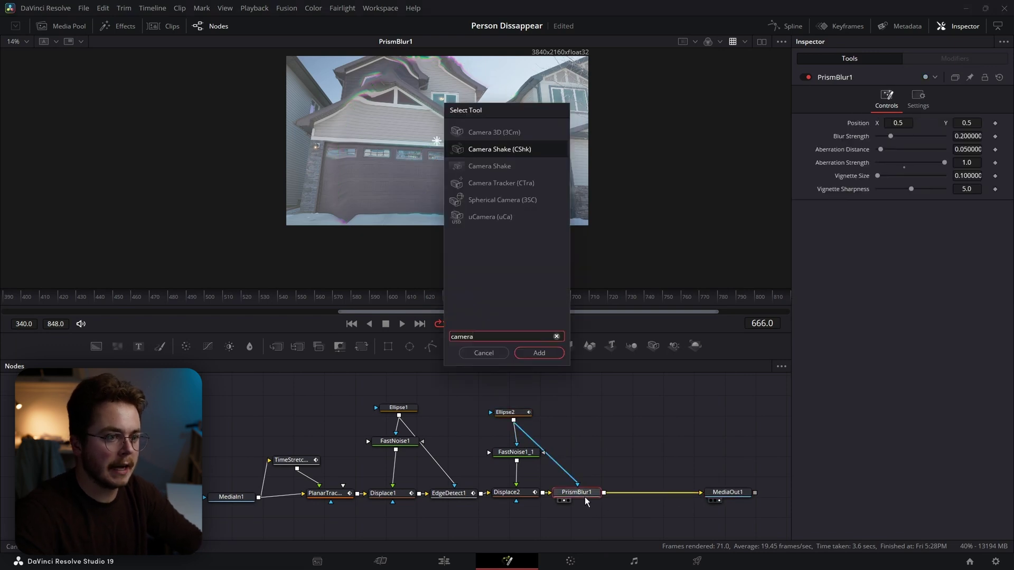
{"action": "key", "text": "Return"}
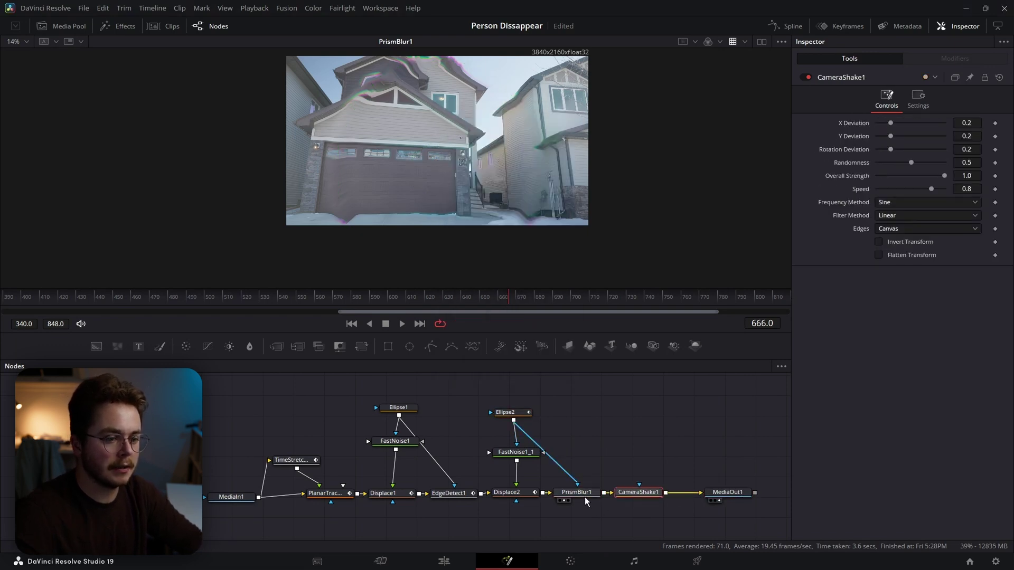
- View the Camera Shake node on frame 662 and keyframe its Overall Strength at 1.0
{"action": "key", "text": "Left"}
{"action": "key", "text": "Left"}
{"action": "key", "text": "Left"}
{"action": "key", "text": "Left"}
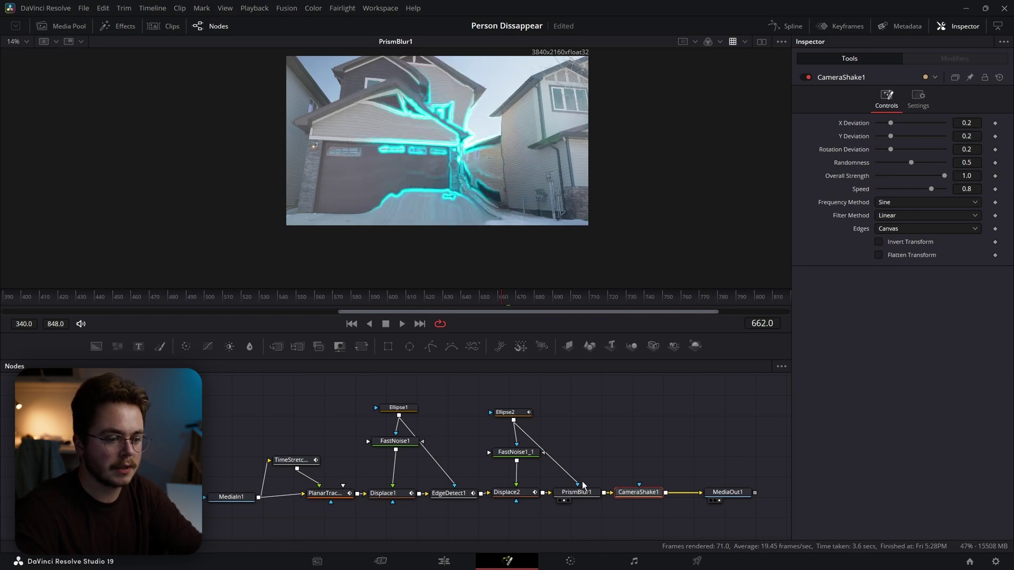
{"action": "key", "text": "2"}
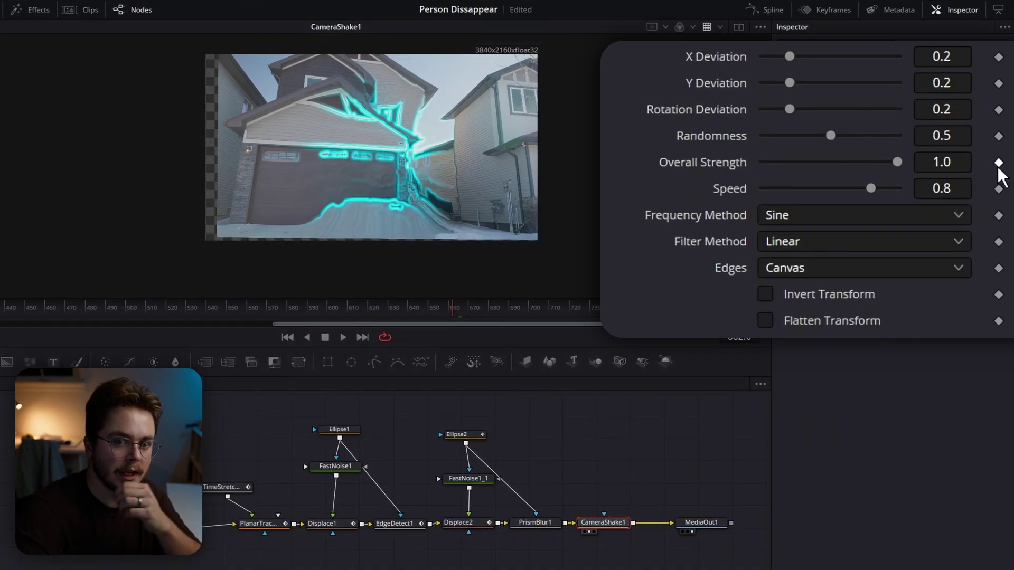
{"action": "left_click", "coordinate": [999, 163]}
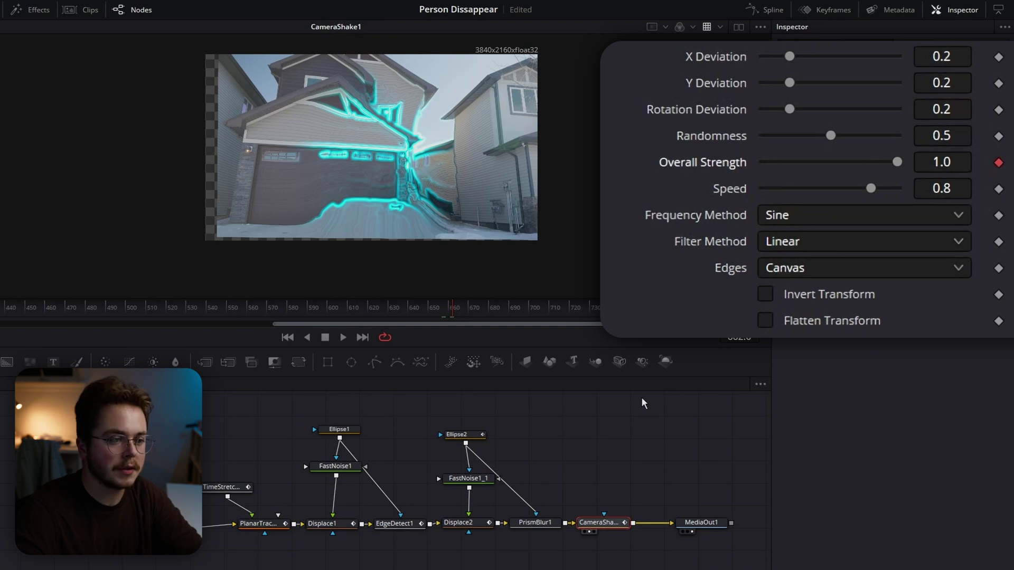
- Keyframe the Camera Shake node's Overall Strength at 0.0 on frame 655, before the shockwave begins
{"action": "key", "text": "Left"}
{"action": "key", "text": "Left"}
{"action": "key", "text": "Left"}
{"action": "key", "text": "Left"}
{"action": "key", "text": "Left"}
{"action": "key", "text": "Left"}
{"action": "key", "text": "Left"}
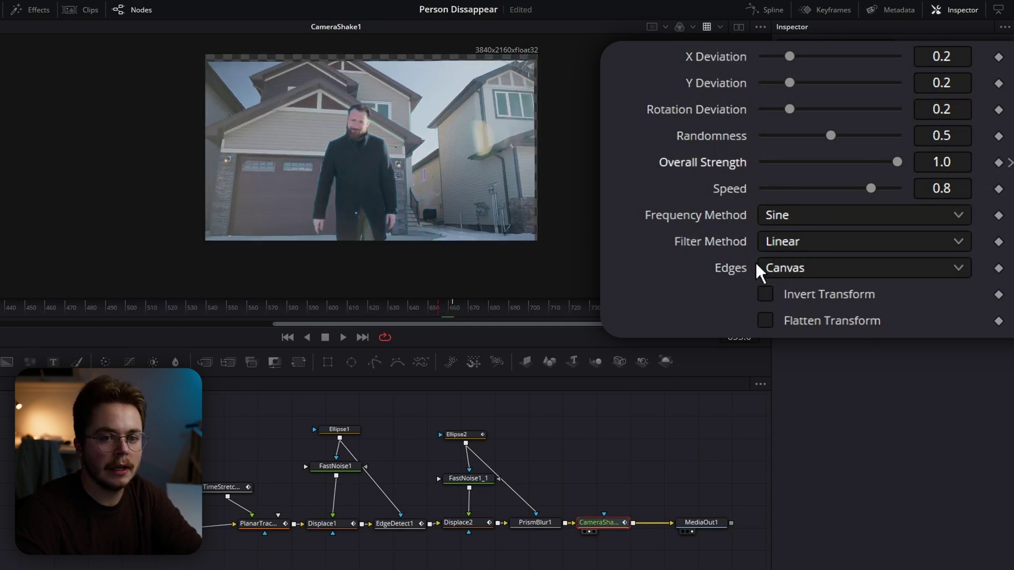
{"action": "left_click_drag", "start_coordinate": [895, 162], "coordinate": [647, 158]}
- Keyframe the Camera Shake node's Overall Strength at 0.0 on frame 669, after the peak on frame 662
{"action": "left_click", "coordinate": [452, 308]}
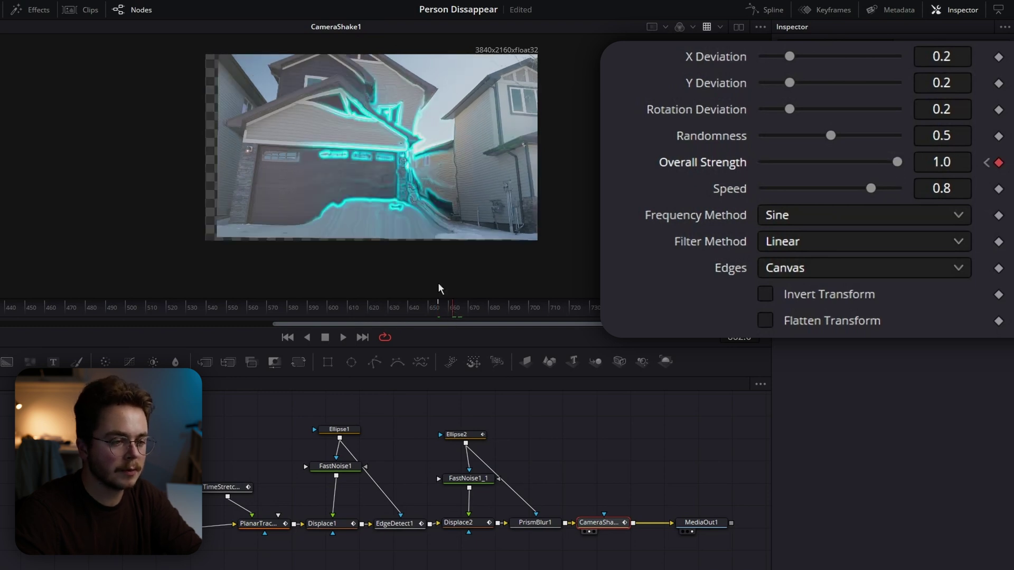
{"action": "key", "text": "Right"}
{"action": "key", "text": "Right"}
{"action": "key", "text": "Right"}
{"action": "key", "text": "Right"}
{"action": "key", "text": "Right"}
{"action": "key", "text": "Right"}
{"action": "key", "text": "Right"}
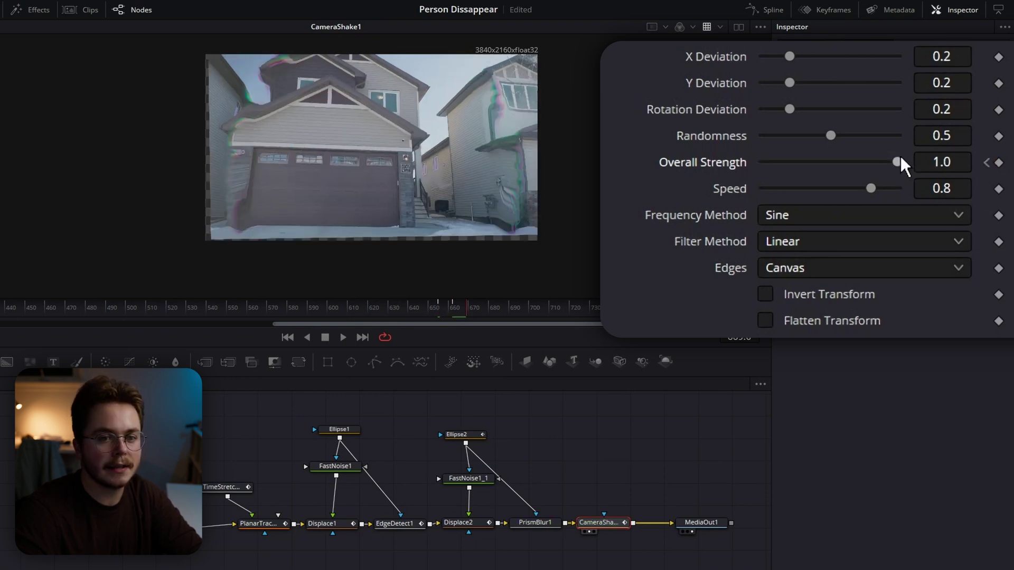
{"action": "left_click_drag", "start_coordinate": [898, 157], "coordinate": [850, 162]}
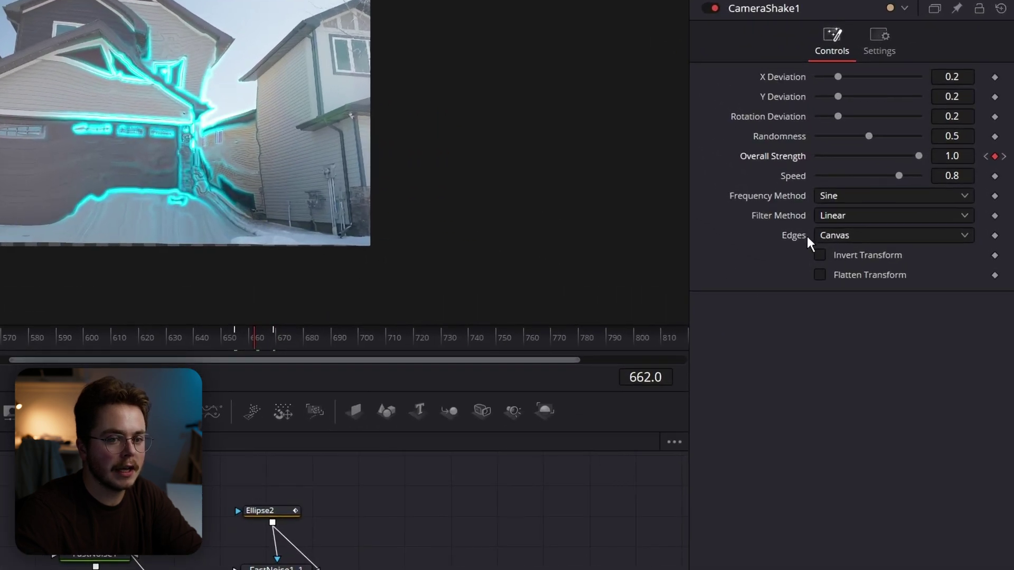
- Set the Camera Shake node's Edges to Duplicate and enable its Motion Blur with a Quality of 6
{"action": "left_click", "coordinate": [825, 234]}
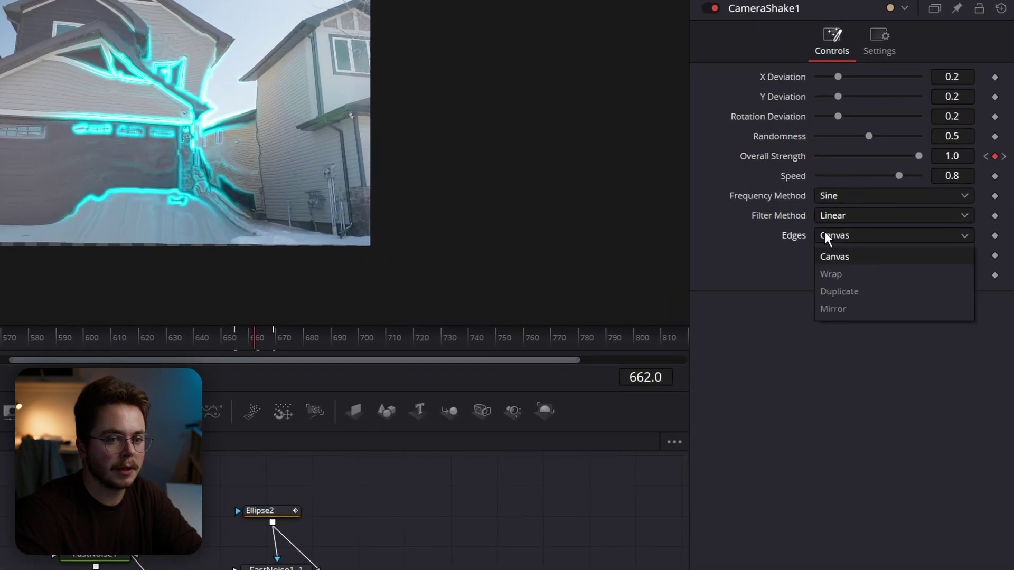
{"action": "left_click", "coordinate": [832, 291]}
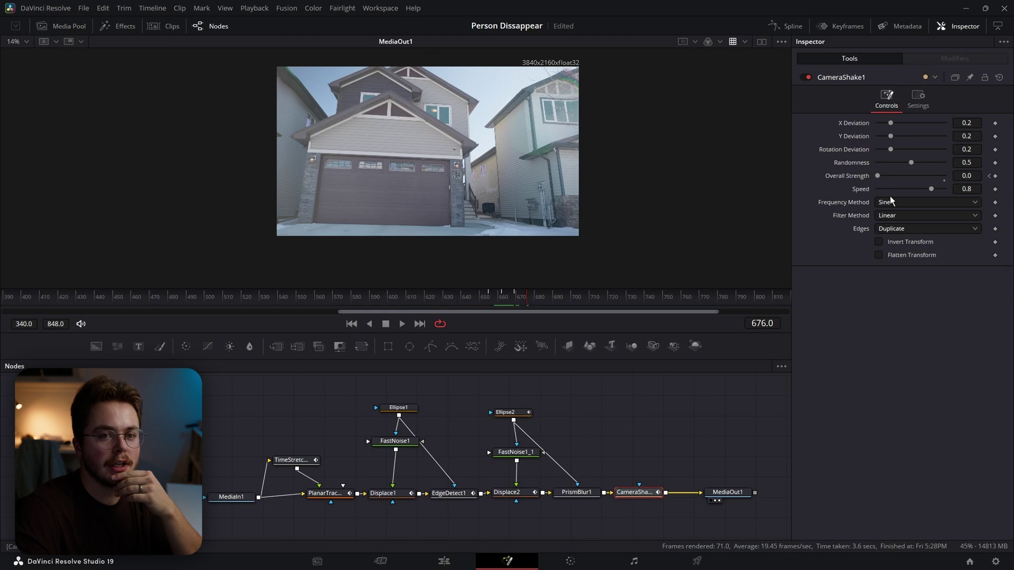
{"action": "left_click", "coordinate": [921, 101]}
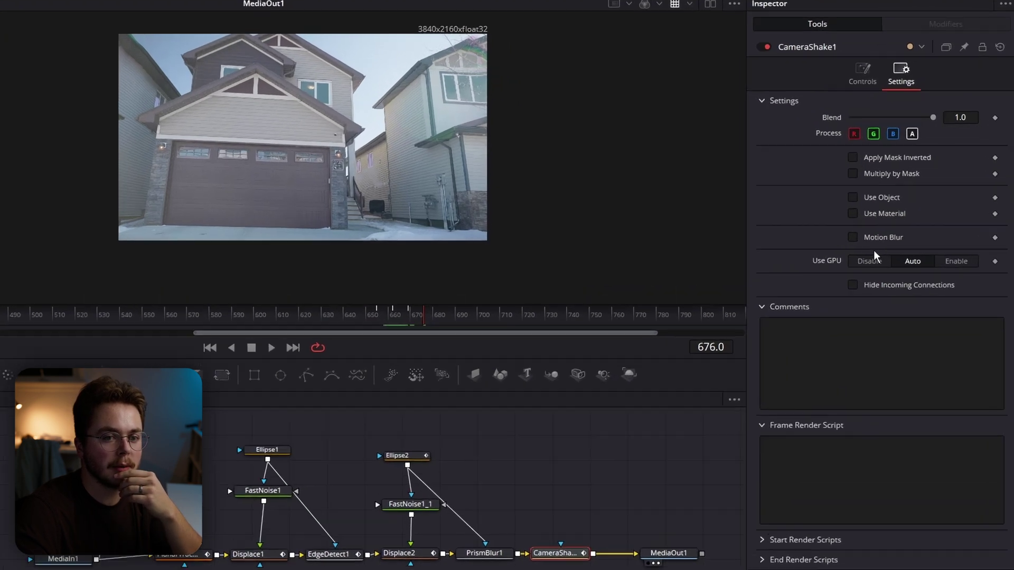
{"action": "left_click", "coordinate": [878, 233]}
{"action": "left_click_drag", "start_coordinate": [837, 262], "coordinate": [879, 261]}
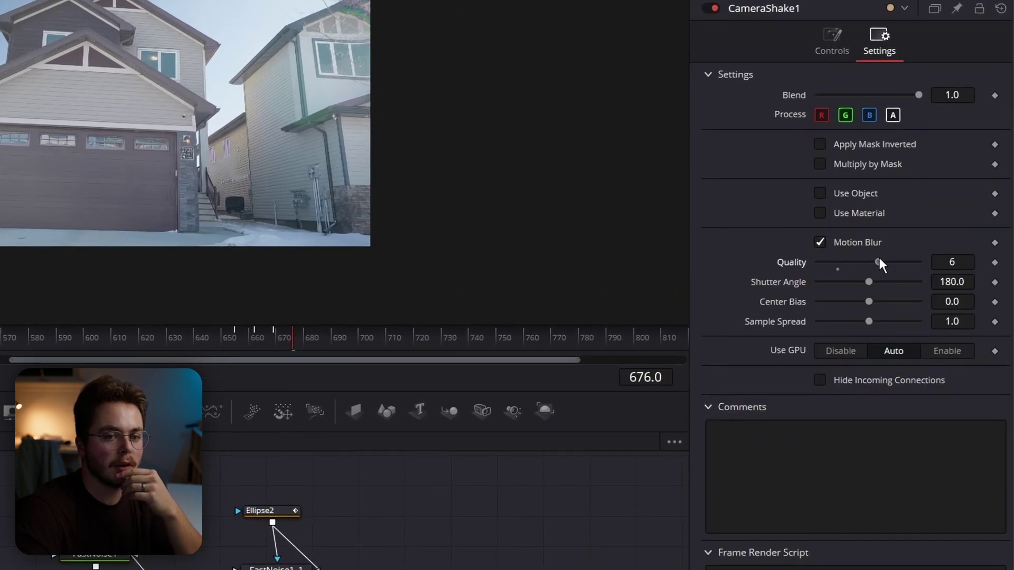